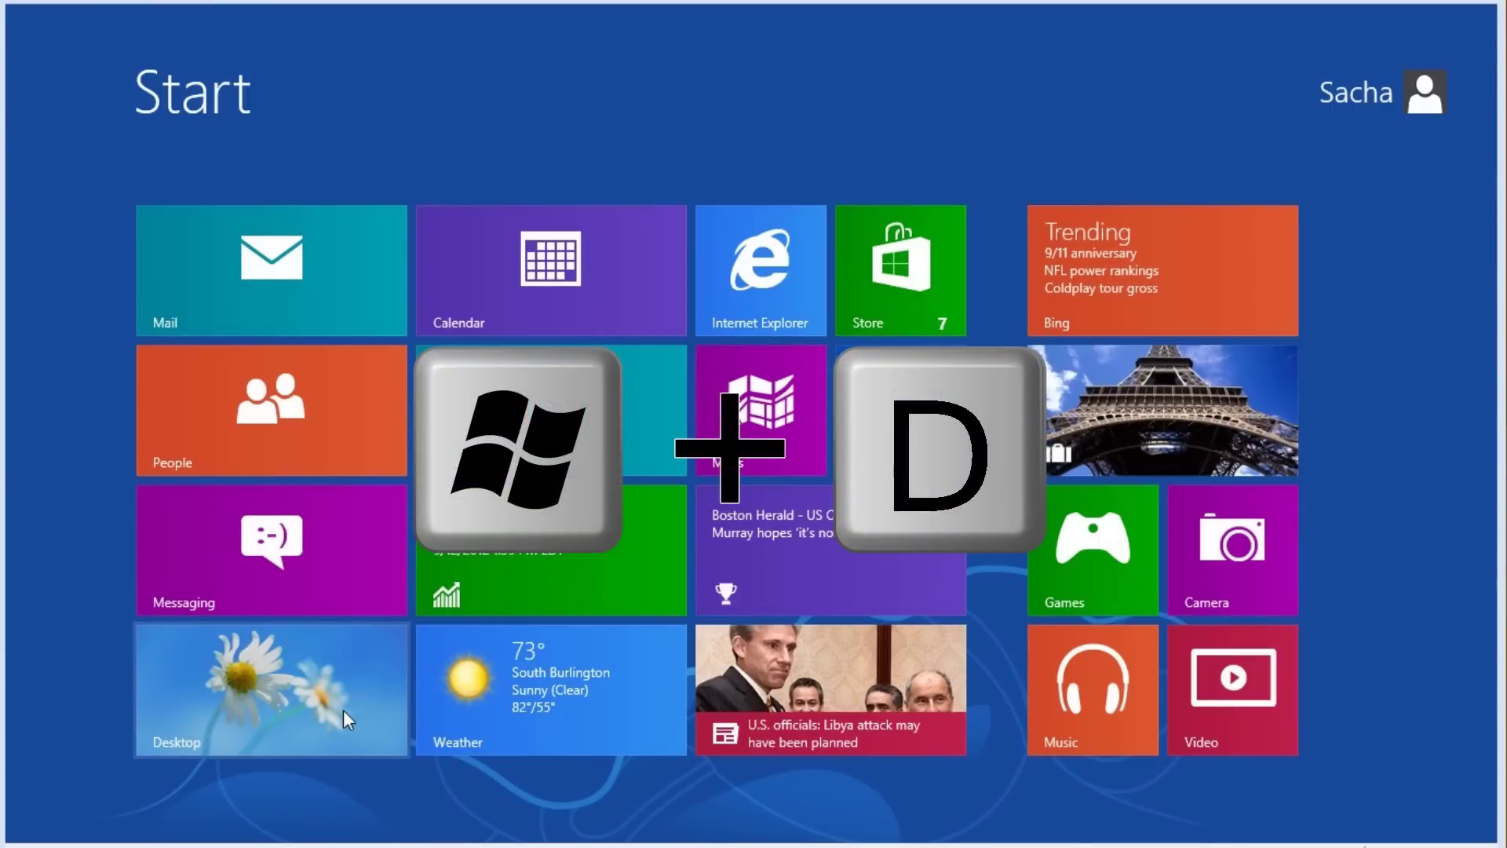
# Leave the Start screen for the daisy-wallpaper desktop using Win+D and the Desktop tile.
pyautogui.press('super+d')
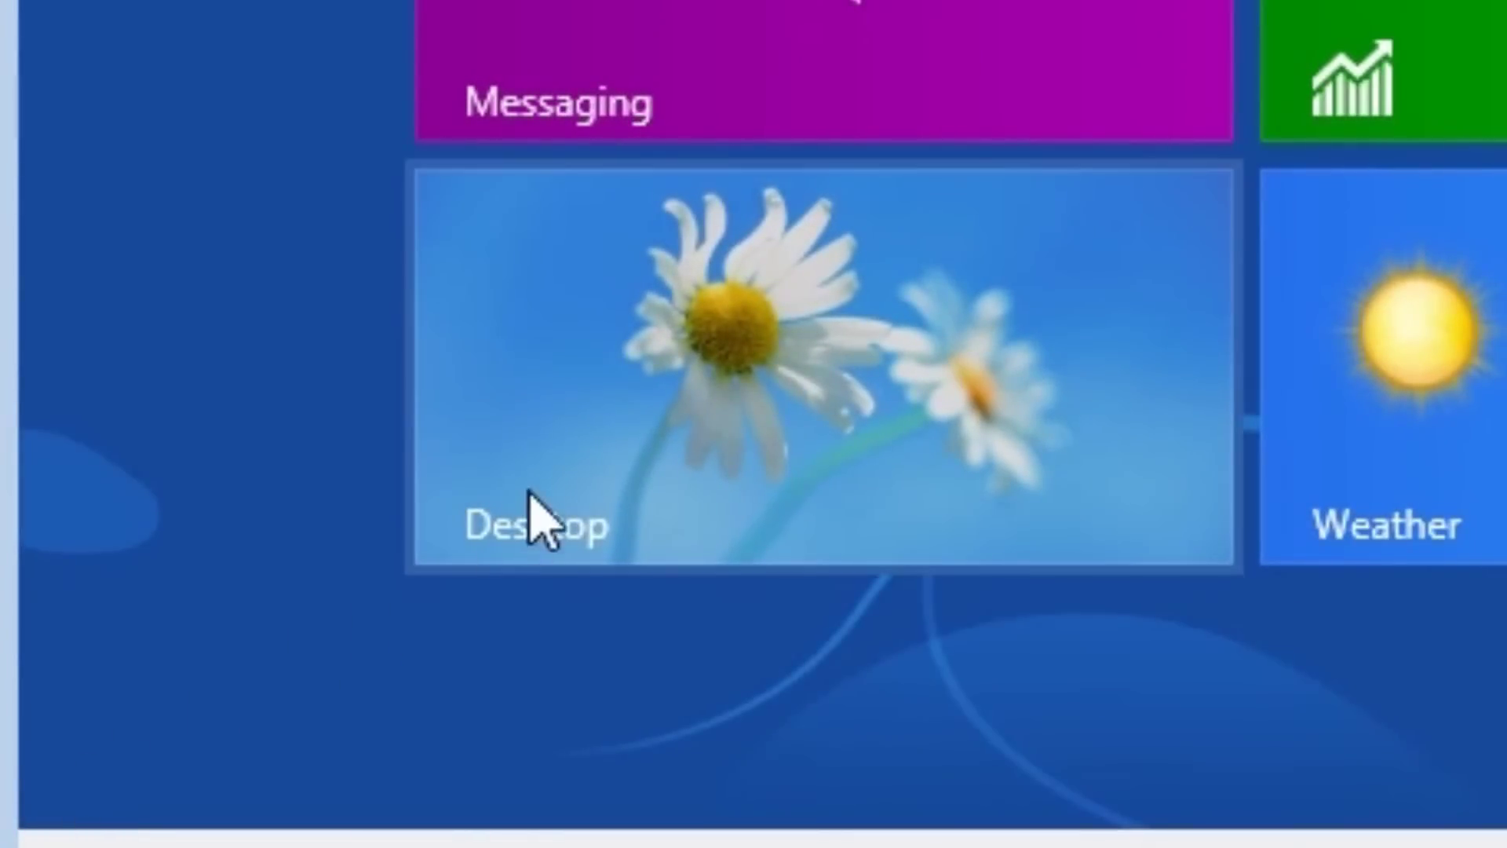
pyautogui.click(559, 449)
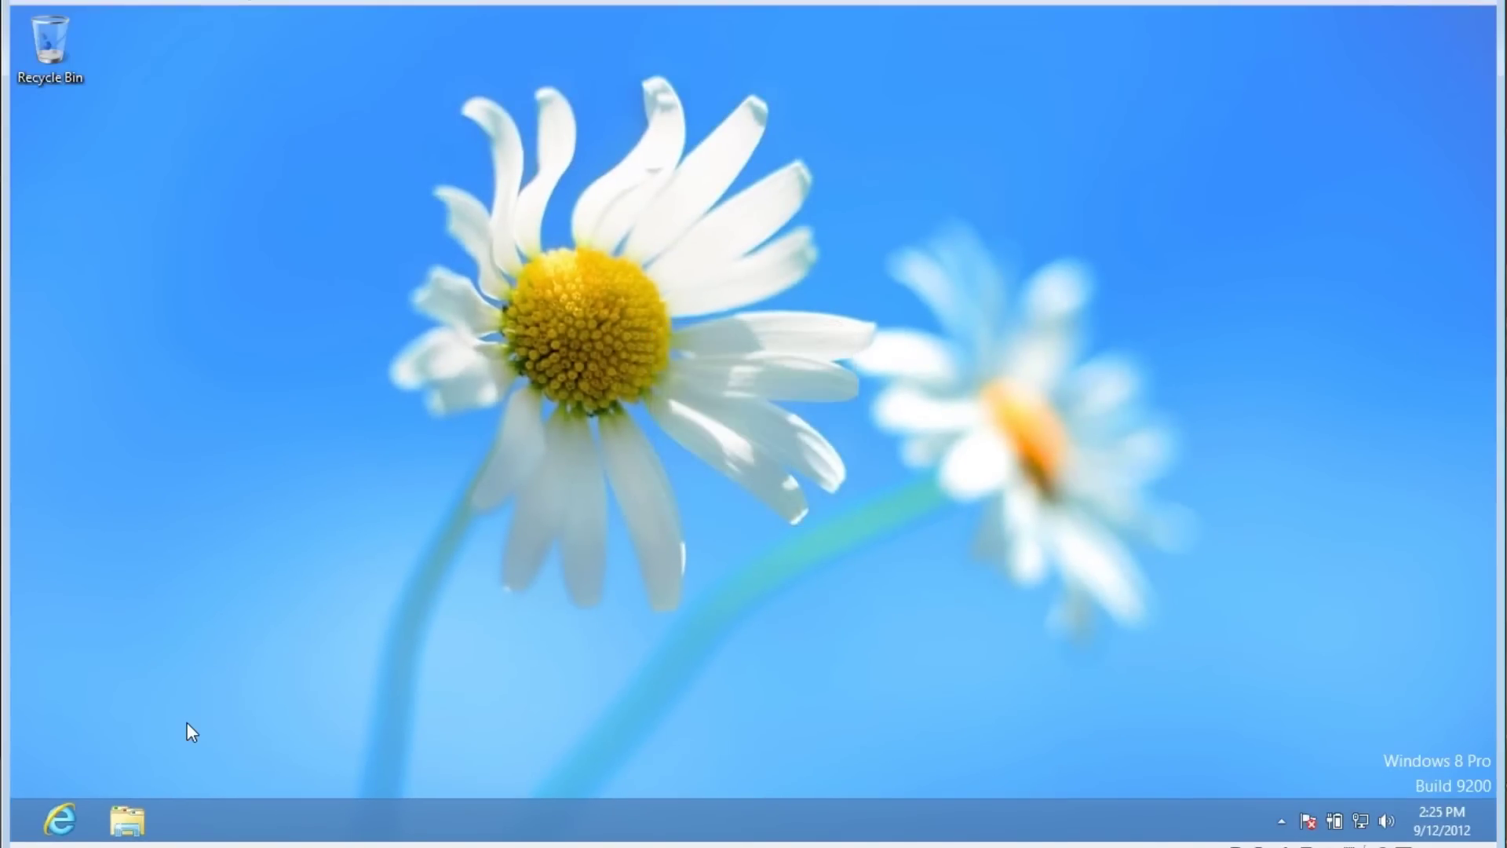
# Launch Maps from Start, allow it to use your location, and zoom the North America map.
pyautogui.press('super')
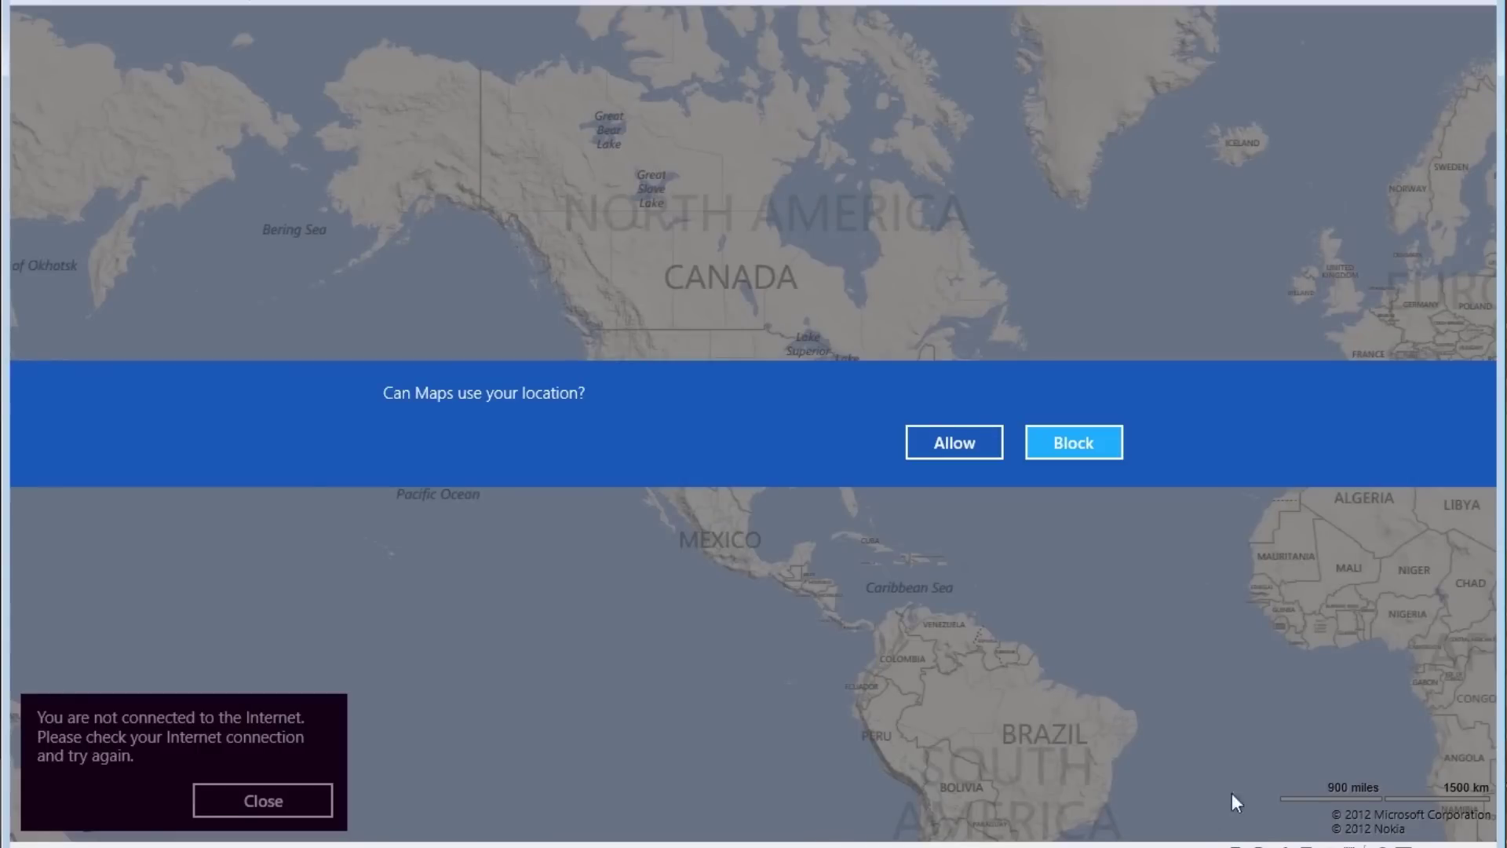
pyautogui.click(964, 444)
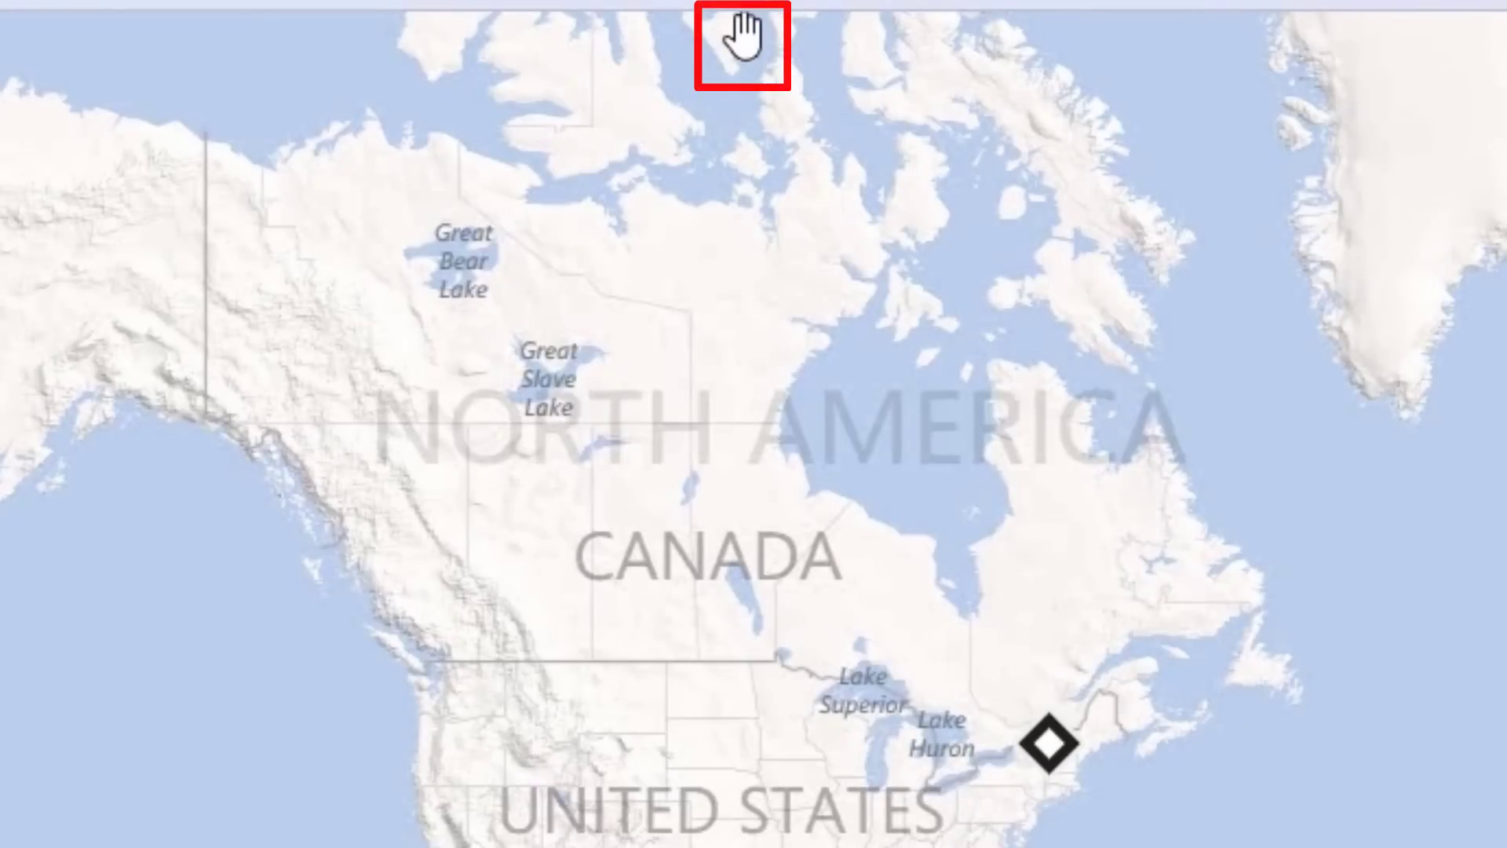
pyautogui.scroll(-1, 742, 23)
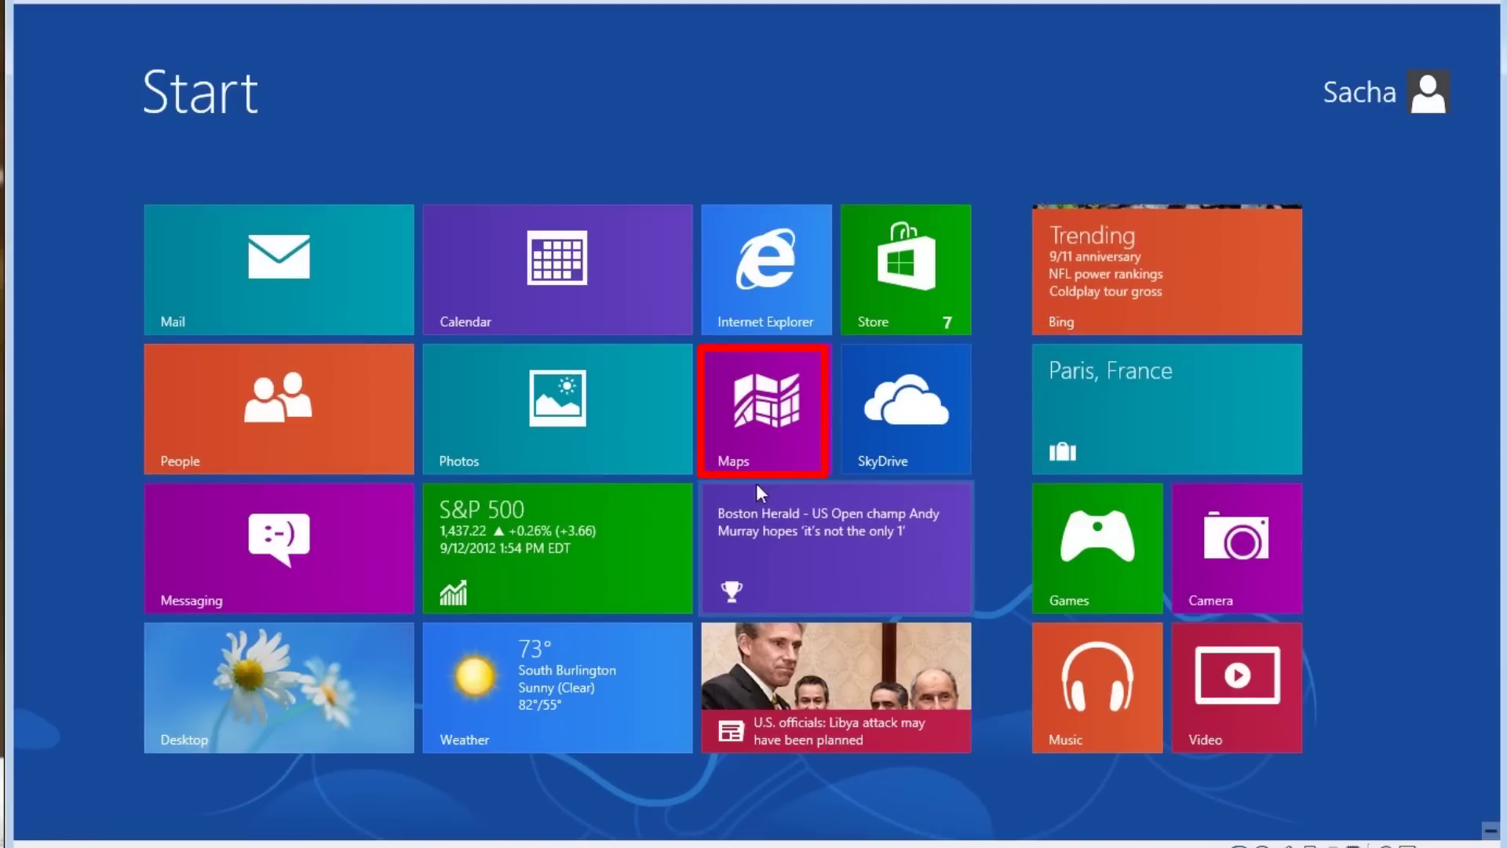
# Launch Maps and snap it as a narrow pane along the right edge of the screen.
pyautogui.click(751, 444)
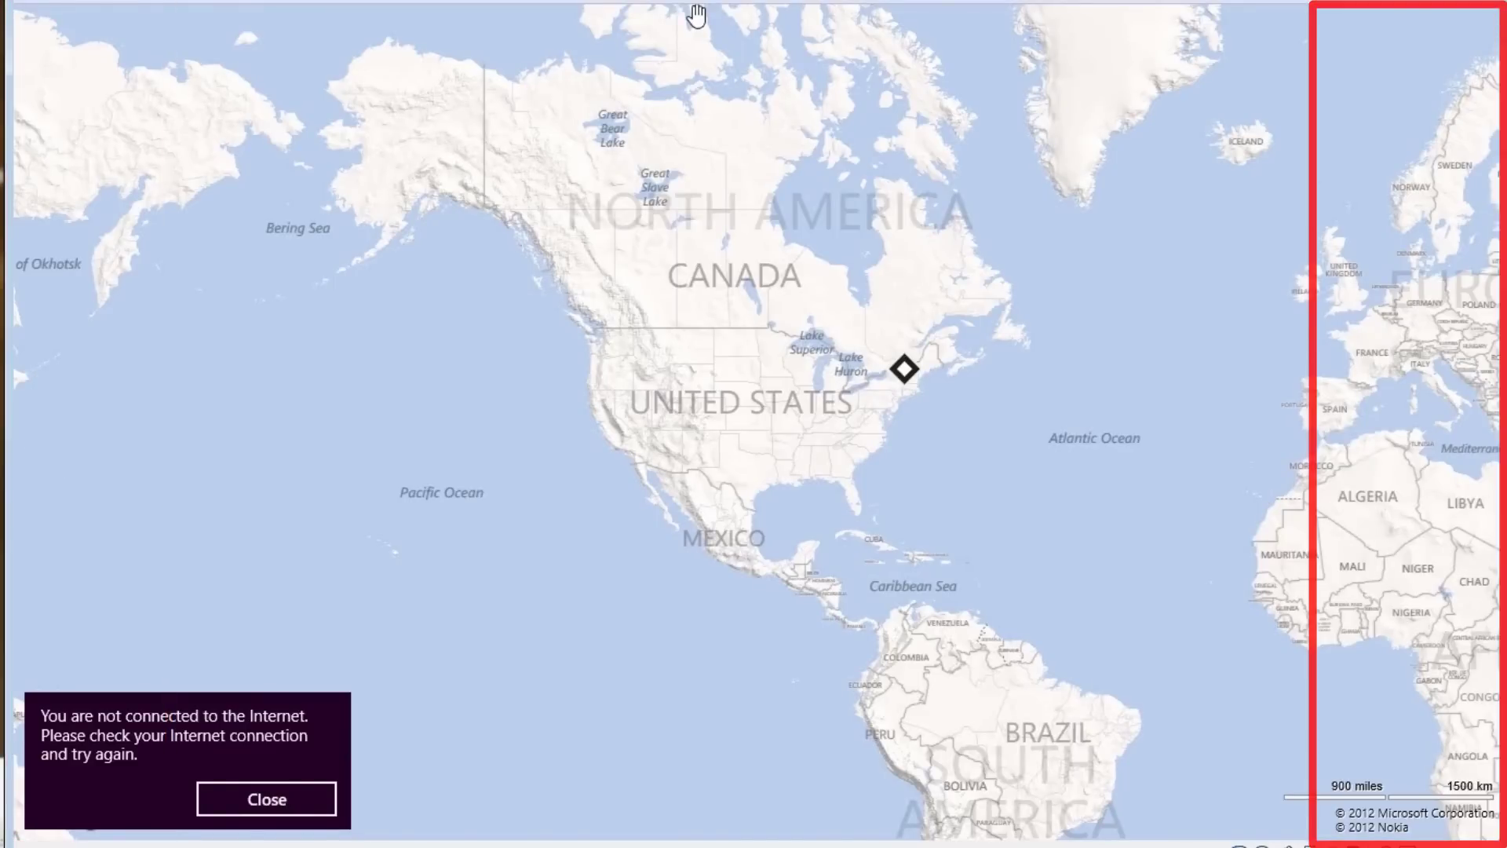
pyautogui.moveTo(696, 14); pyautogui.dragTo(1450, 550)
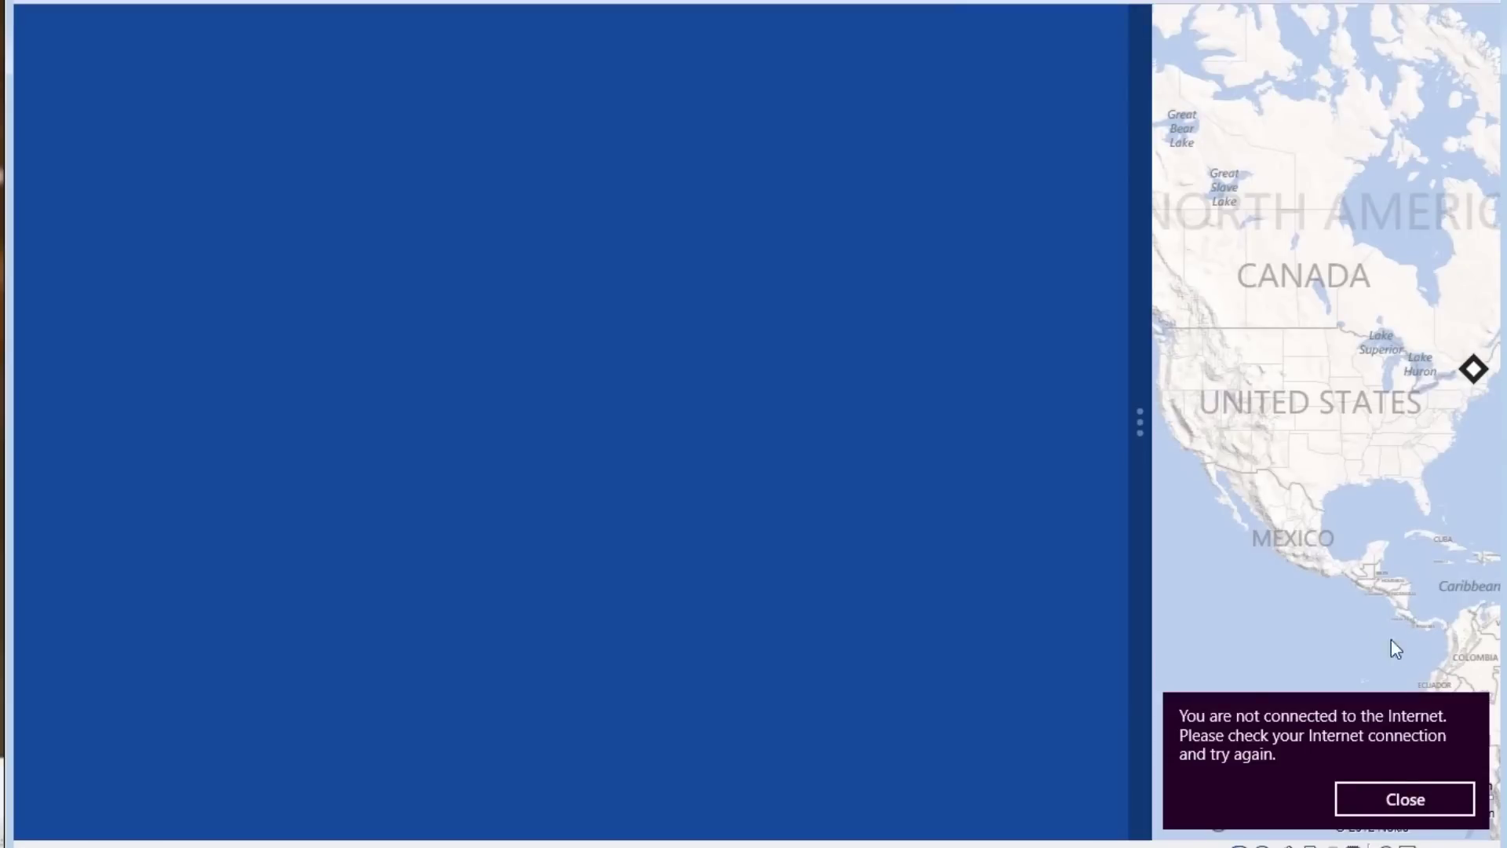
# Run Photos beside the snapped Maps, swap and resize the panes, dismiss the no-Internet message, then close Maps.
pyautogui.press('super')
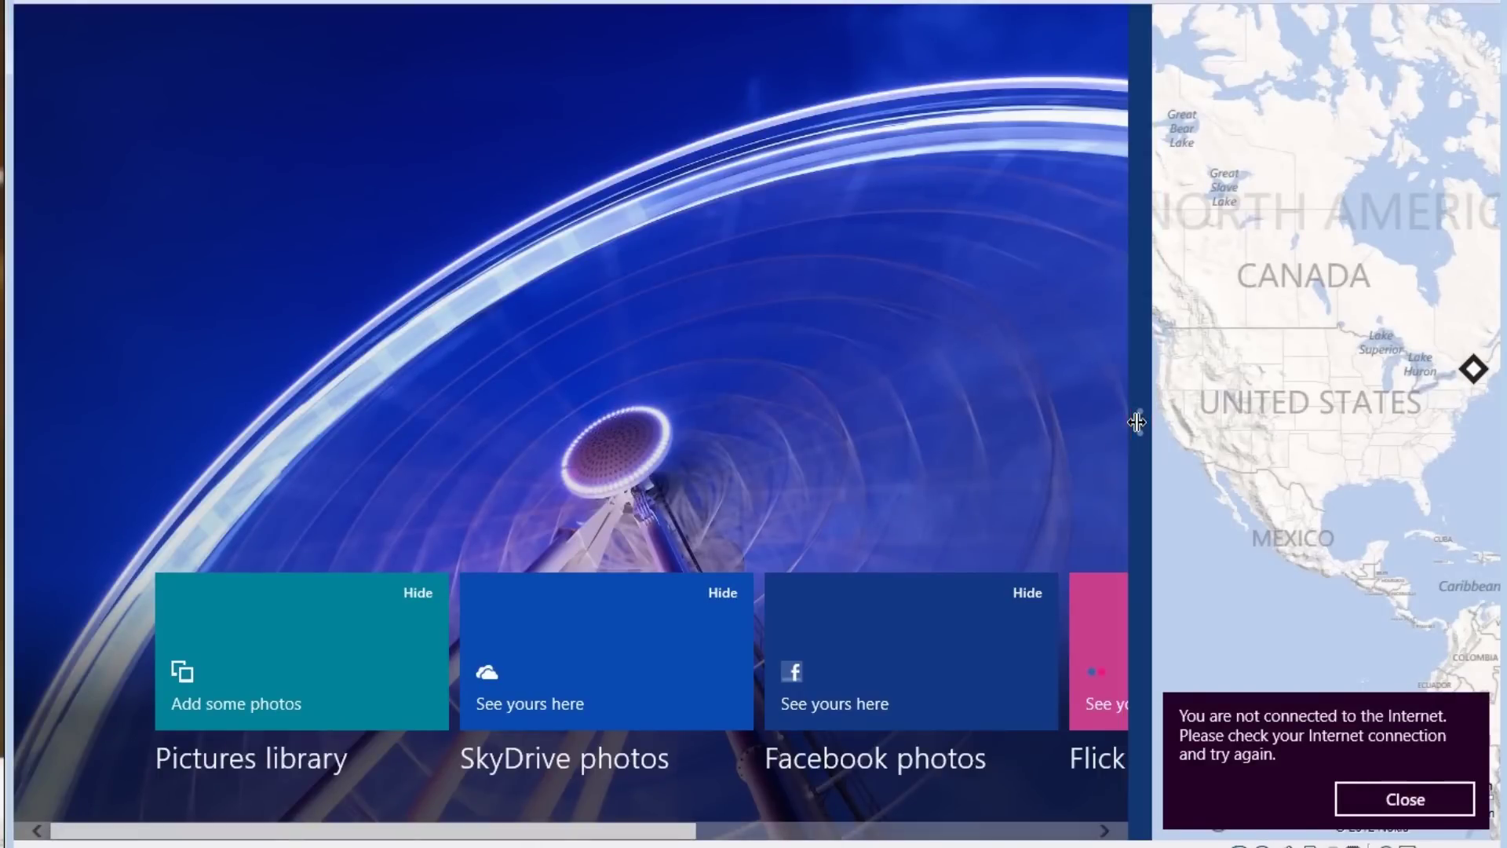
pyautogui.press('super+period')
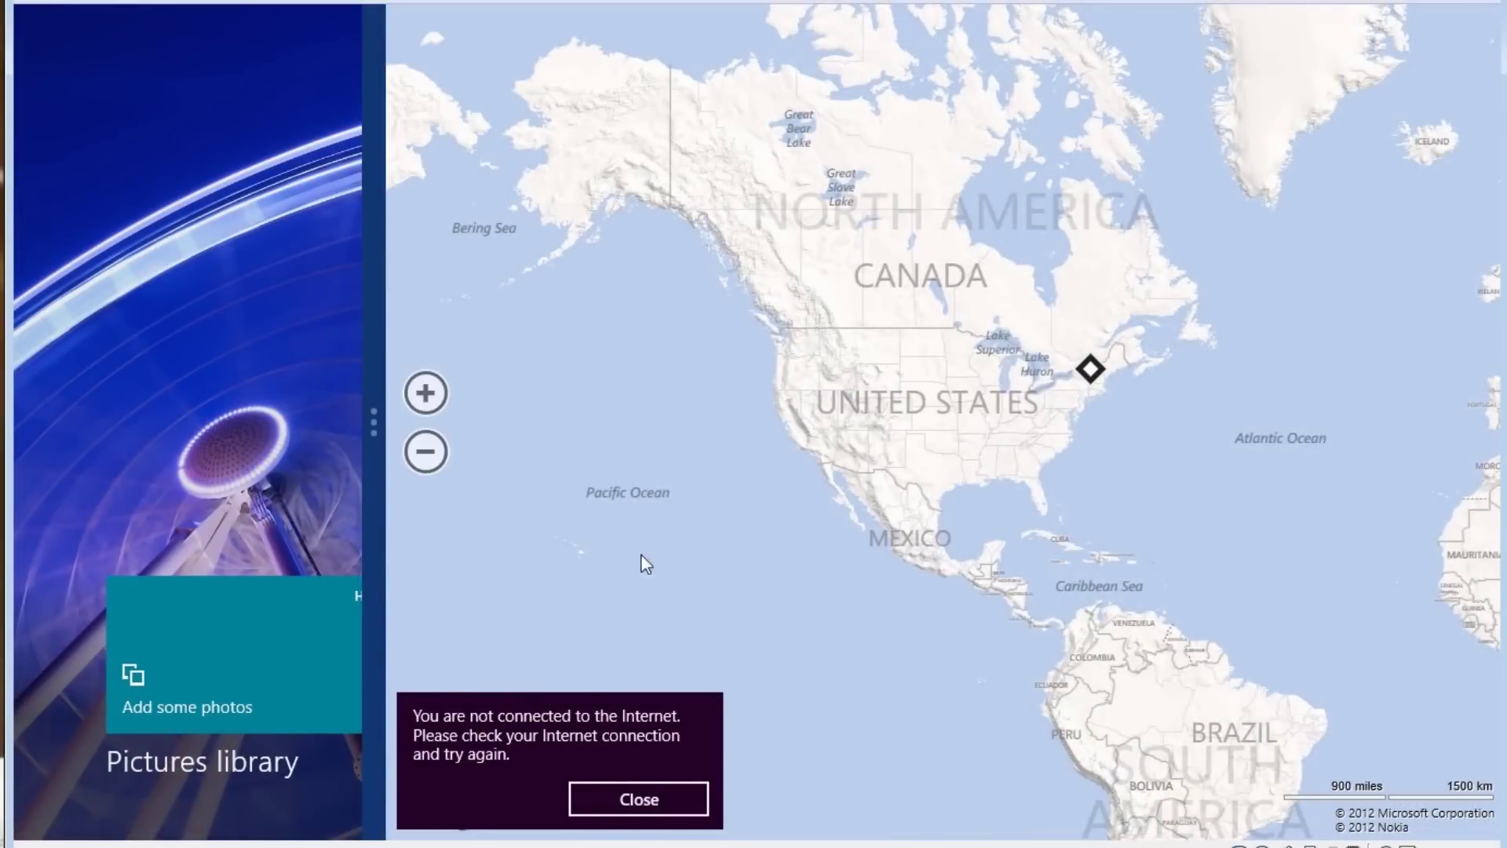
pyautogui.moveTo(380, 427); pyautogui.dragTo(784, 420)
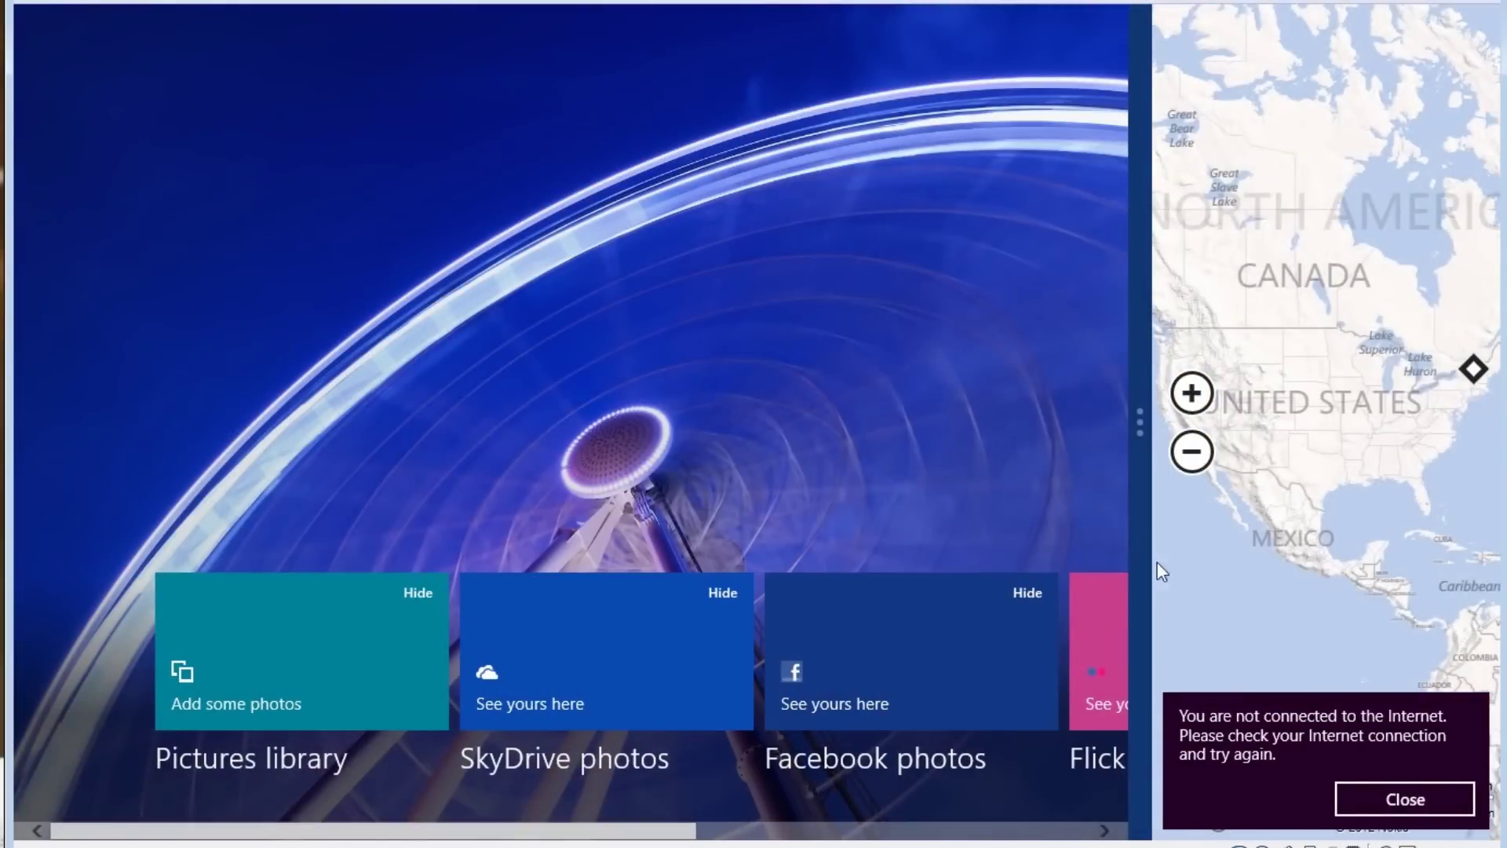
pyautogui.moveTo(1139, 418); pyautogui.dragTo(1142, 424)
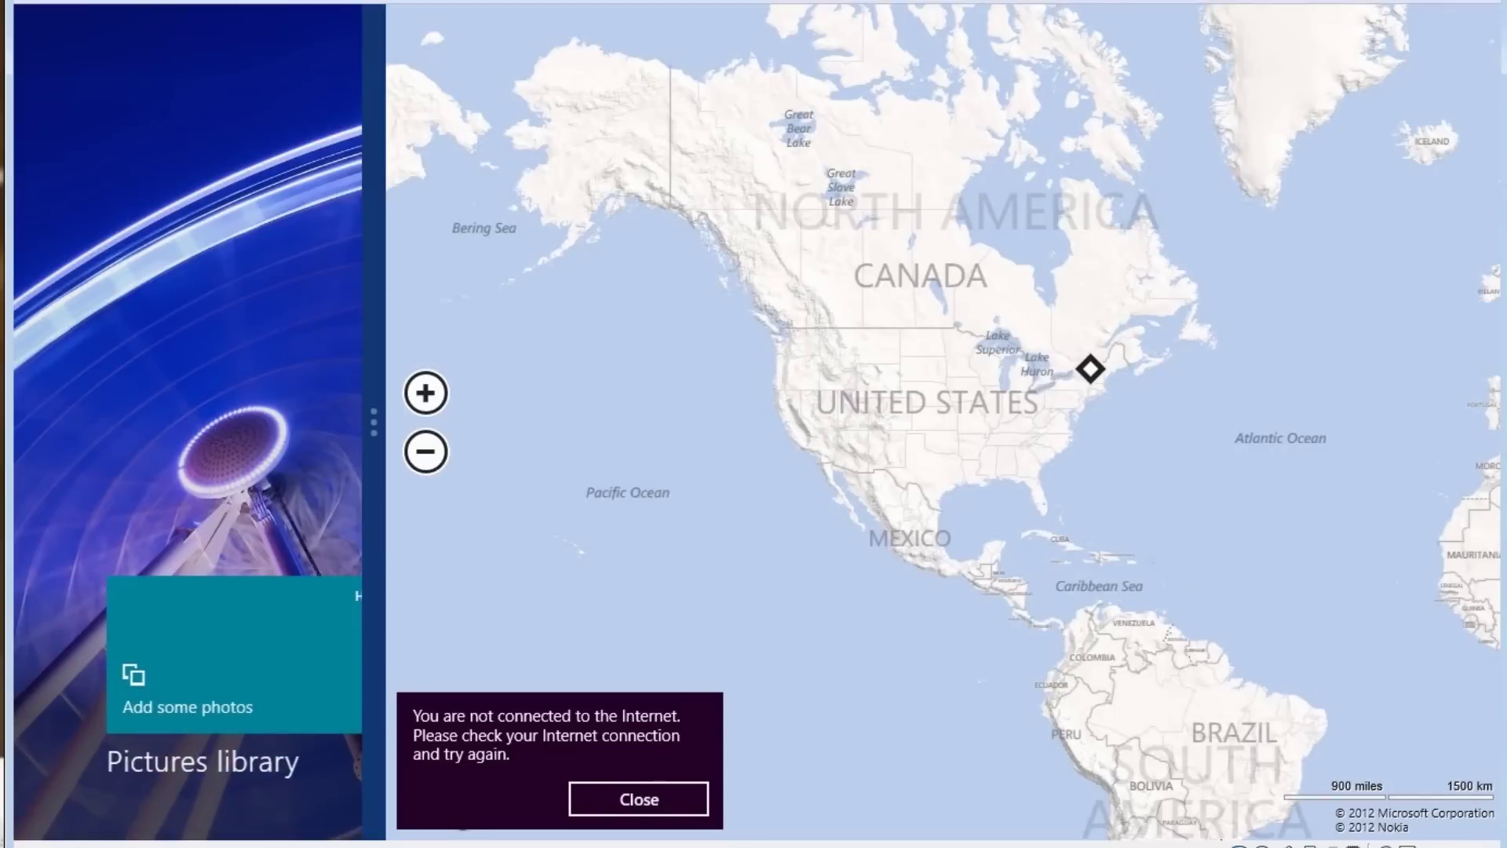
pyautogui.click(638, 799)
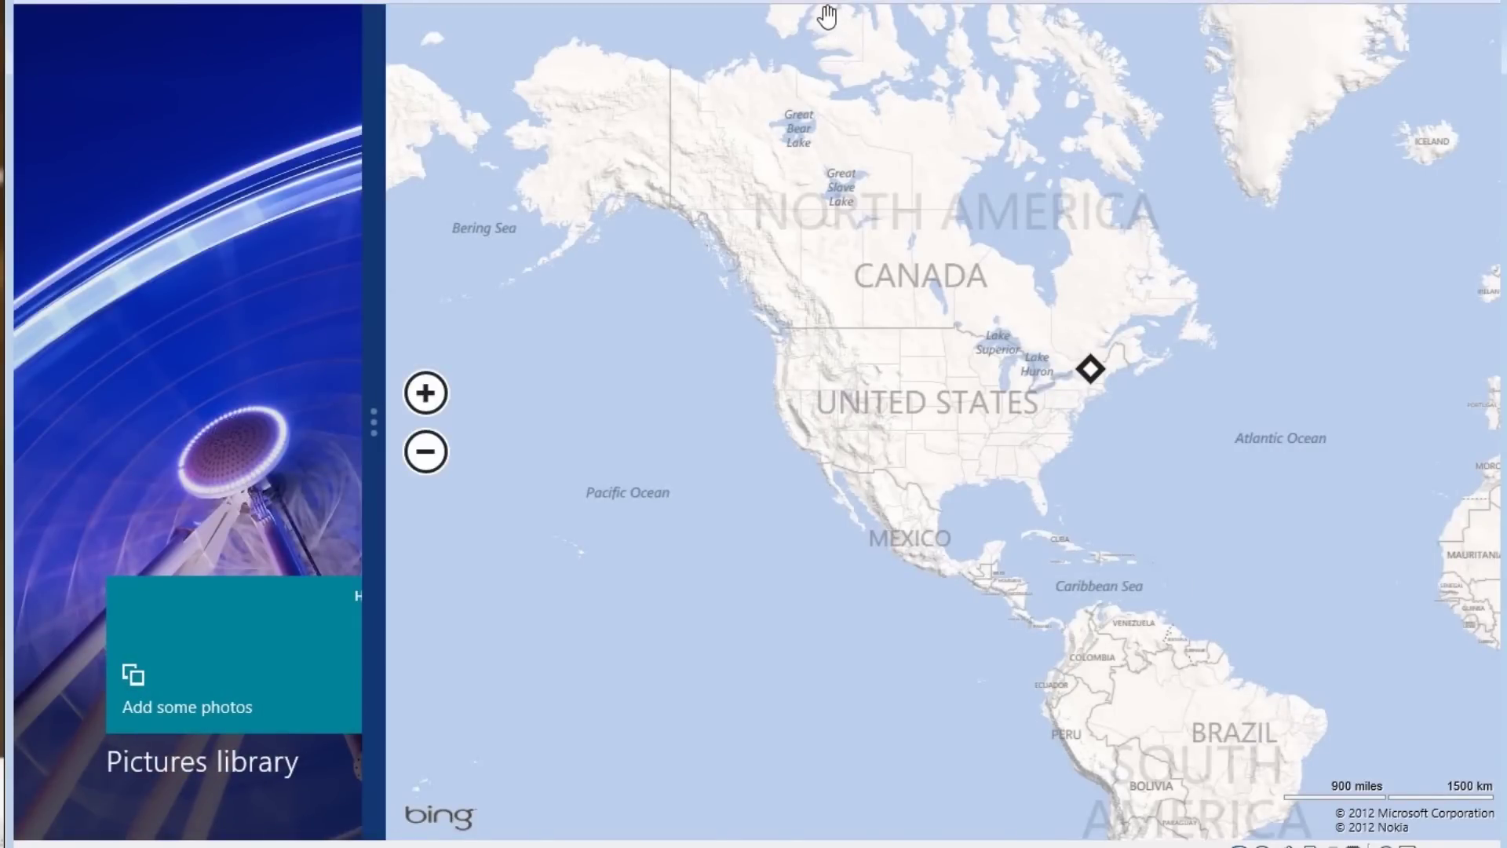
pyautogui.moveTo(831, 15); pyautogui.dragTo(860, 840)
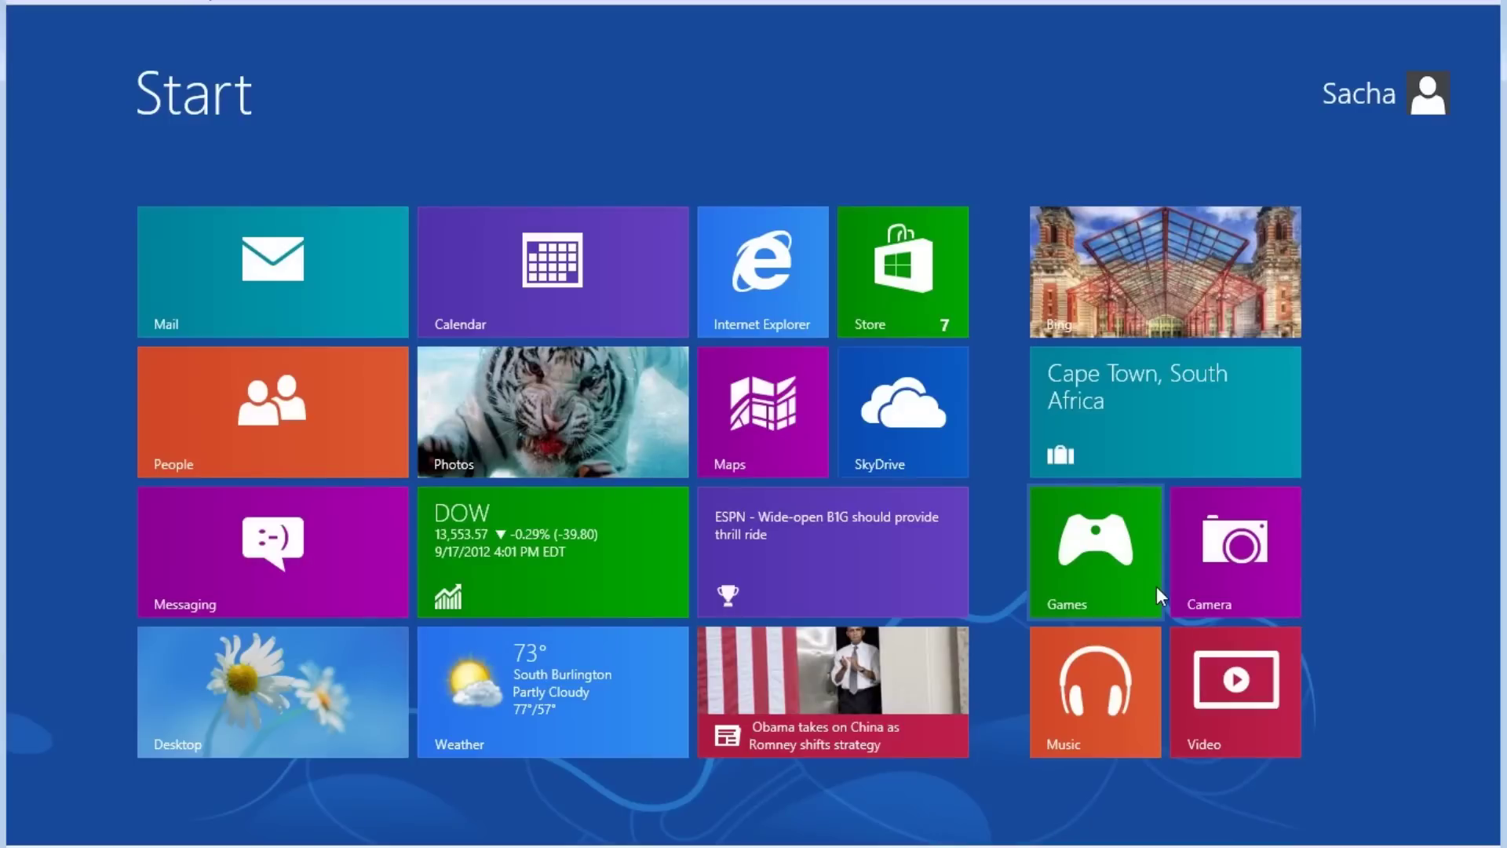
pyautogui.rightClick(1340, 618)
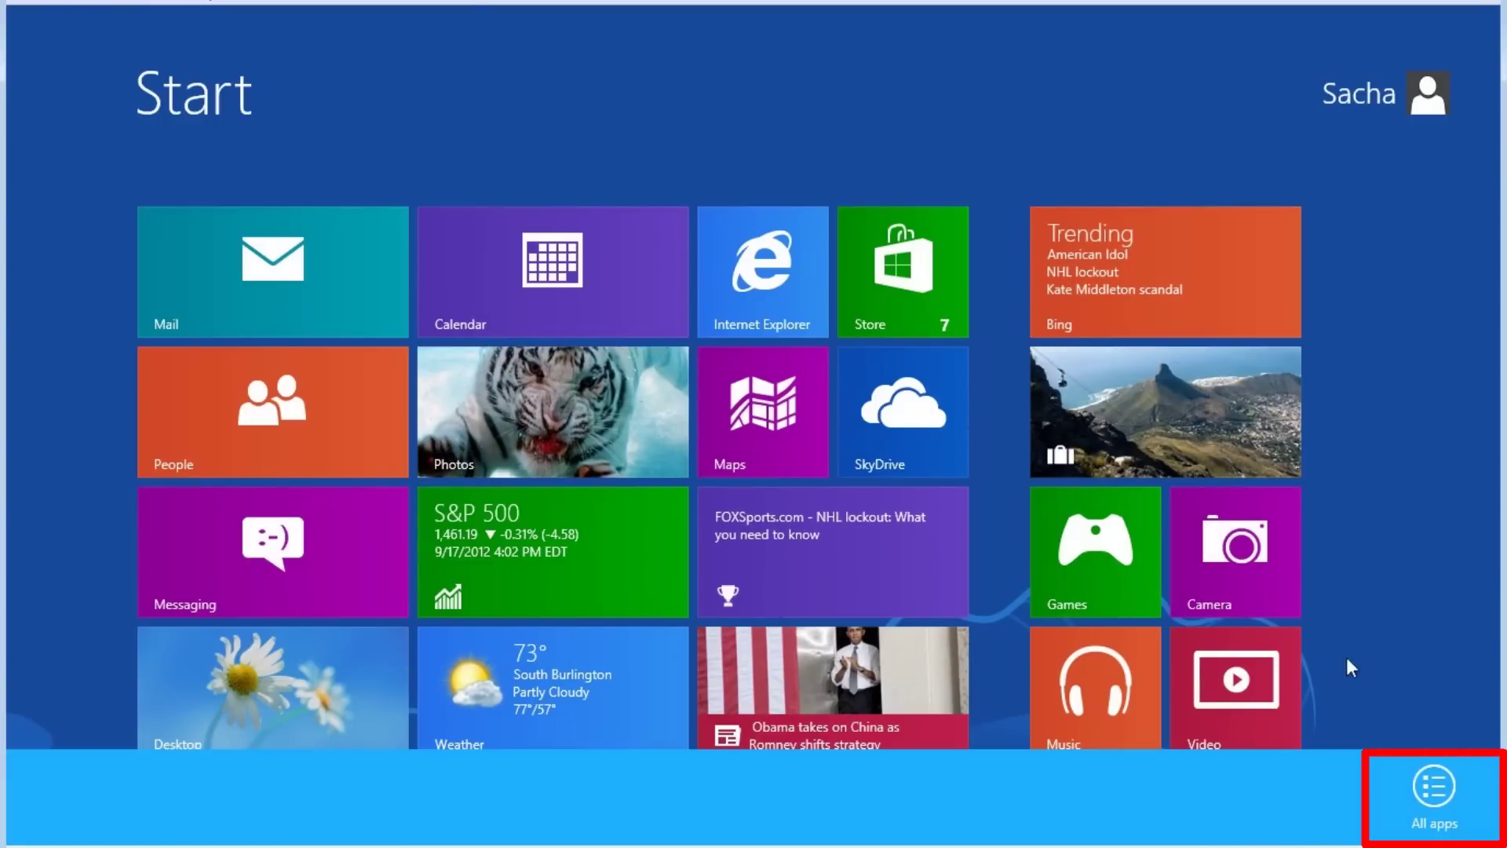
pyautogui.click(1431, 787)
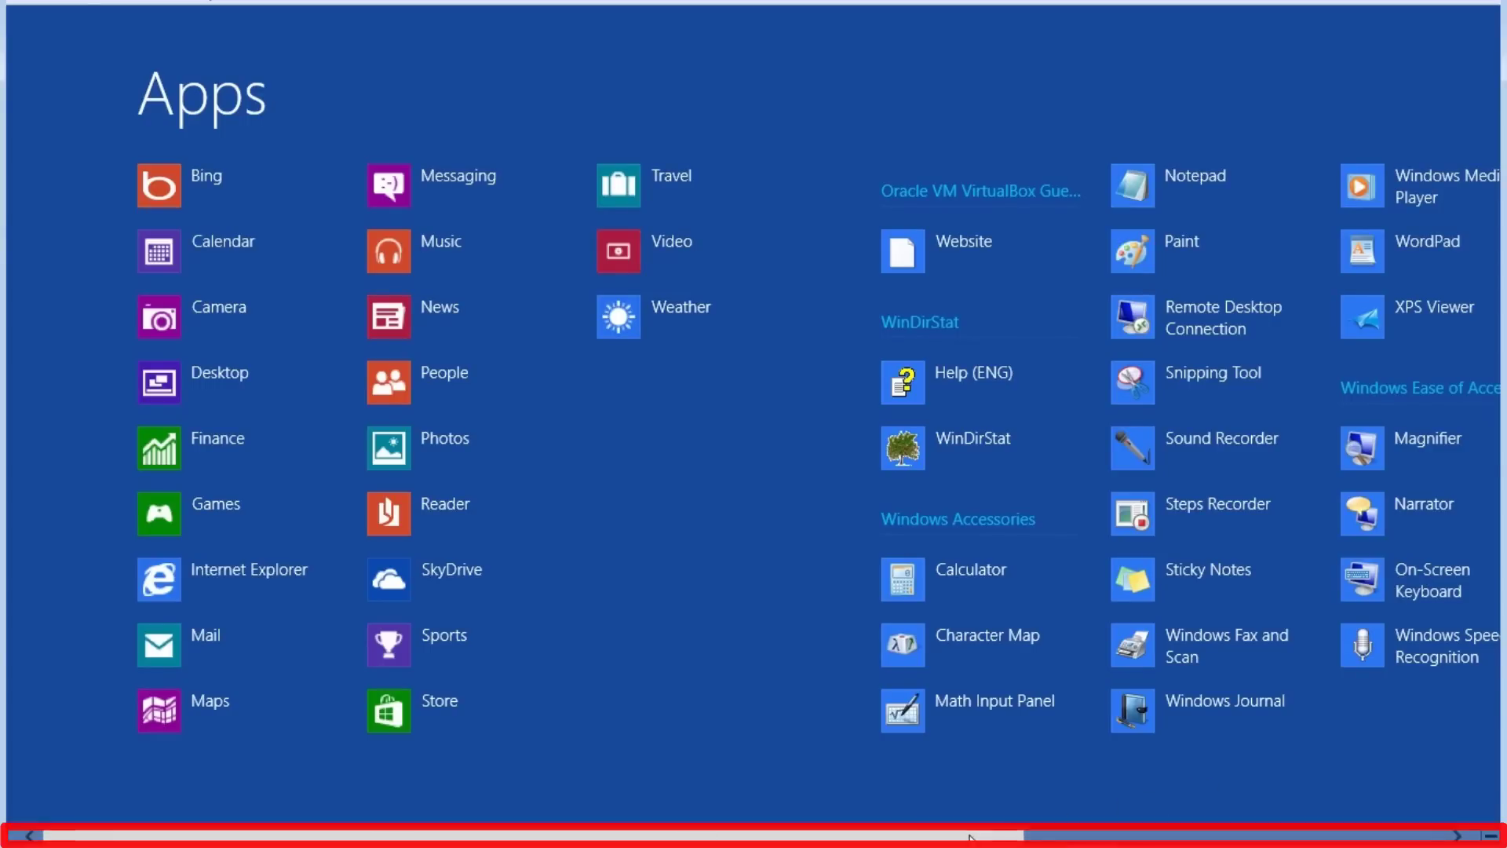
pyautogui.moveTo(971, 838); pyautogui.dragTo(1403, 789)
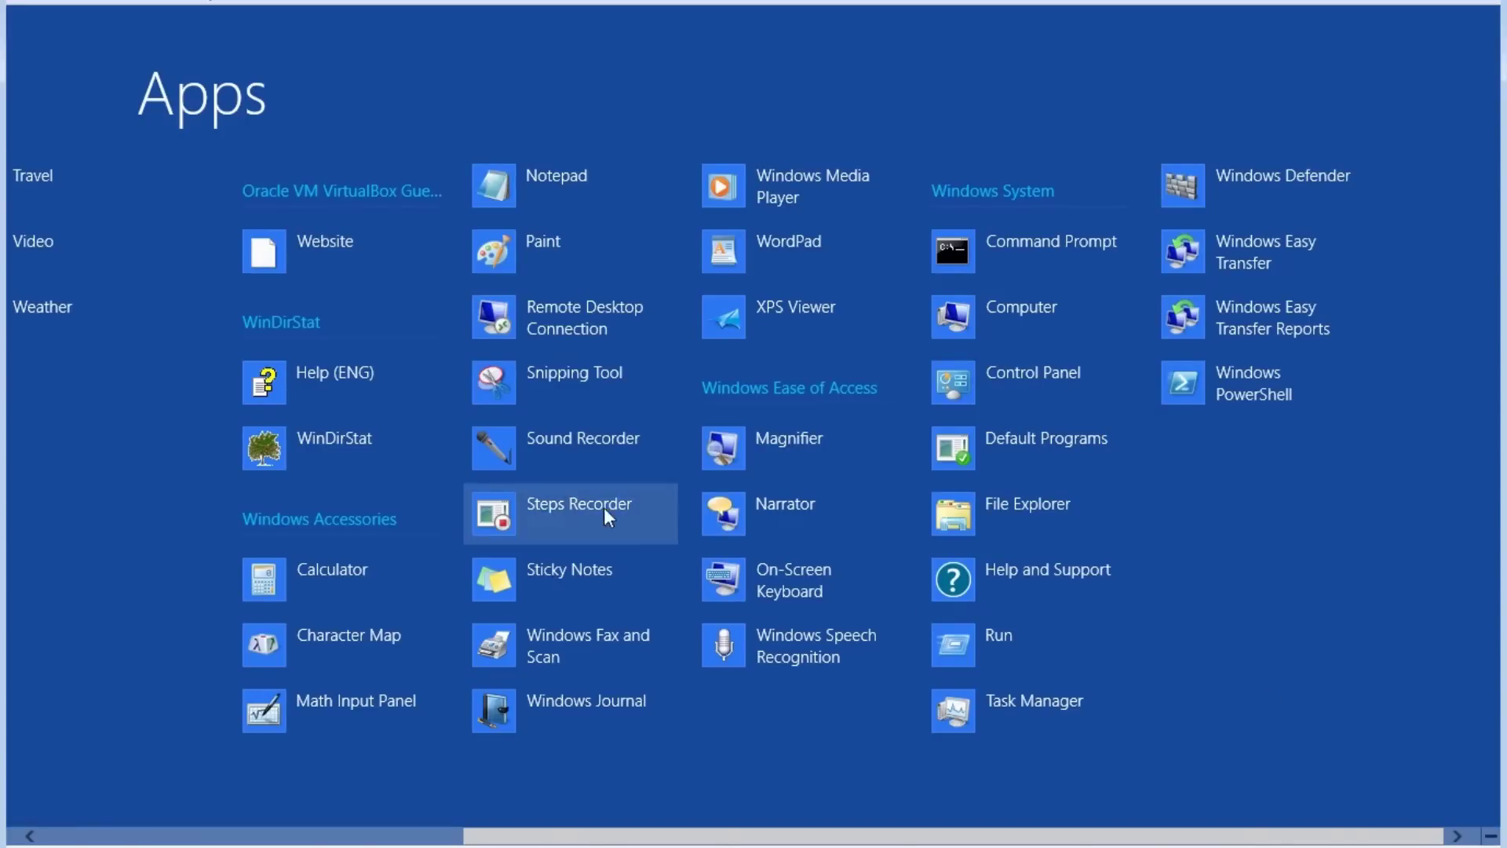
pyautogui.click(298, 445)
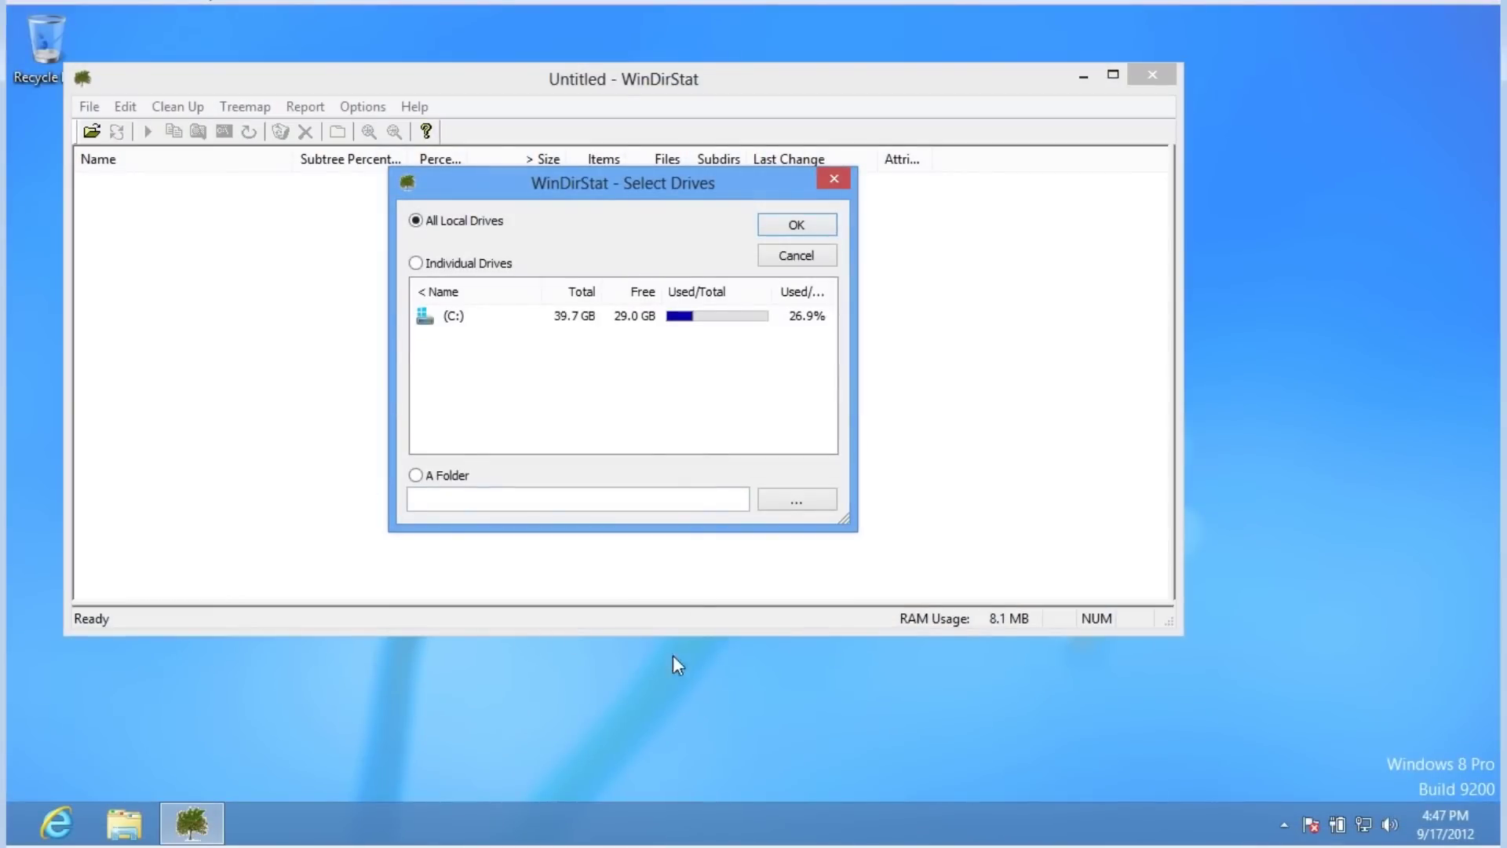
pyautogui.click(791, 253)
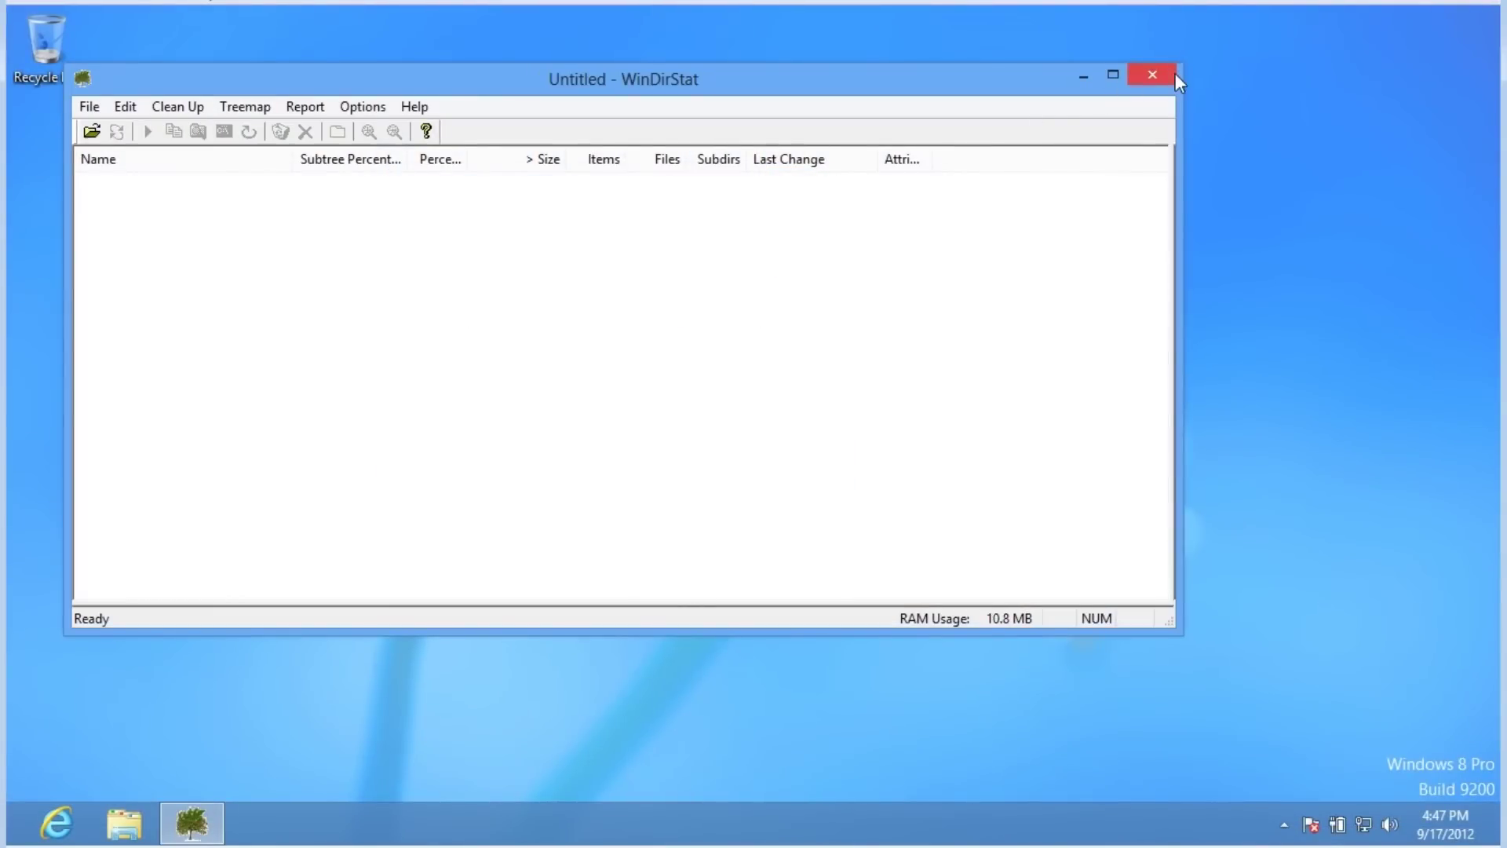
pyautogui.click(1154, 75)
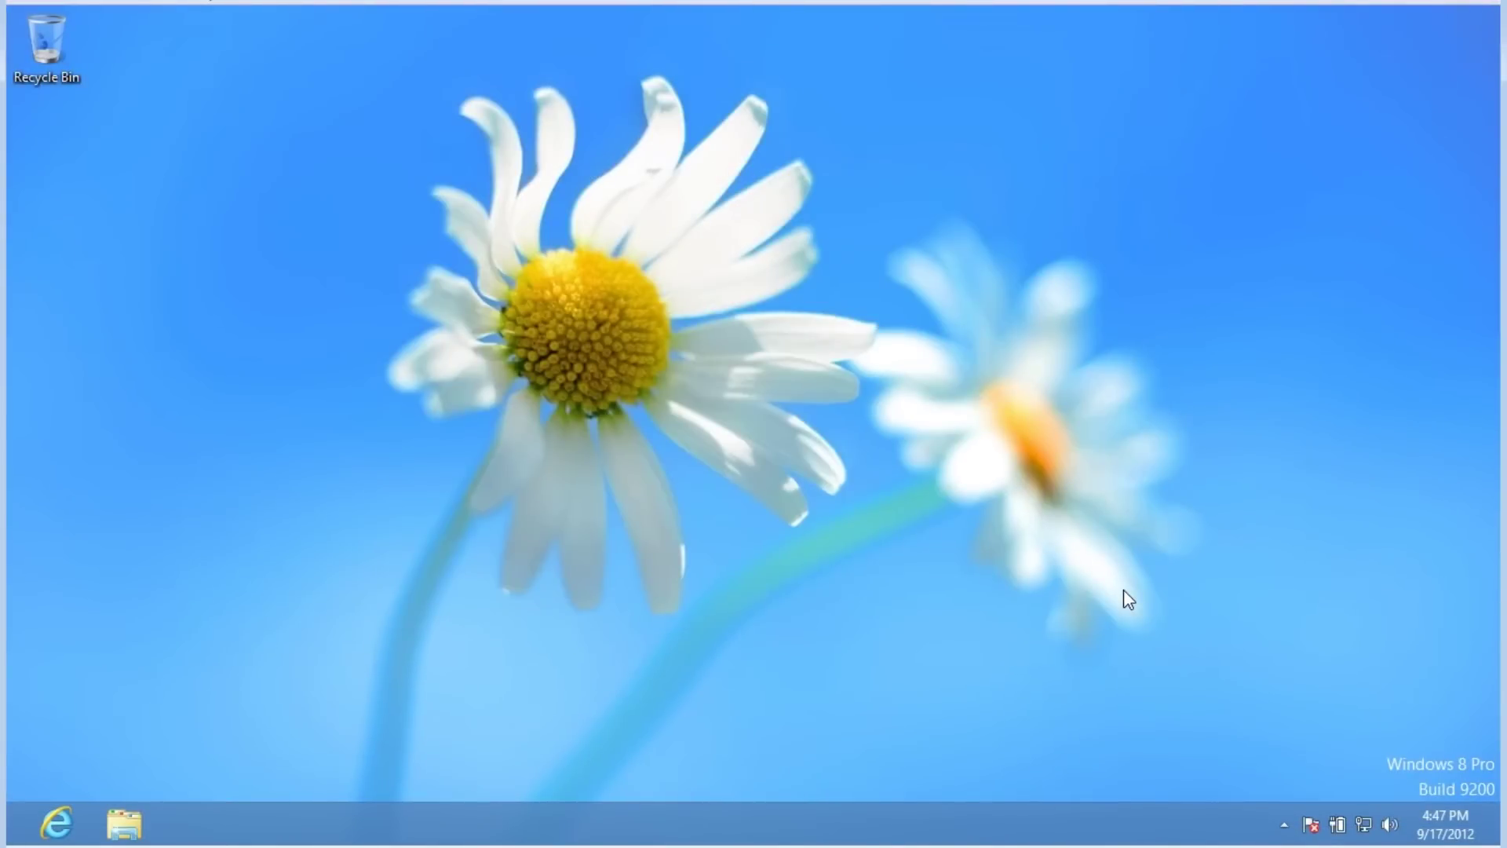
pyautogui.press('super')
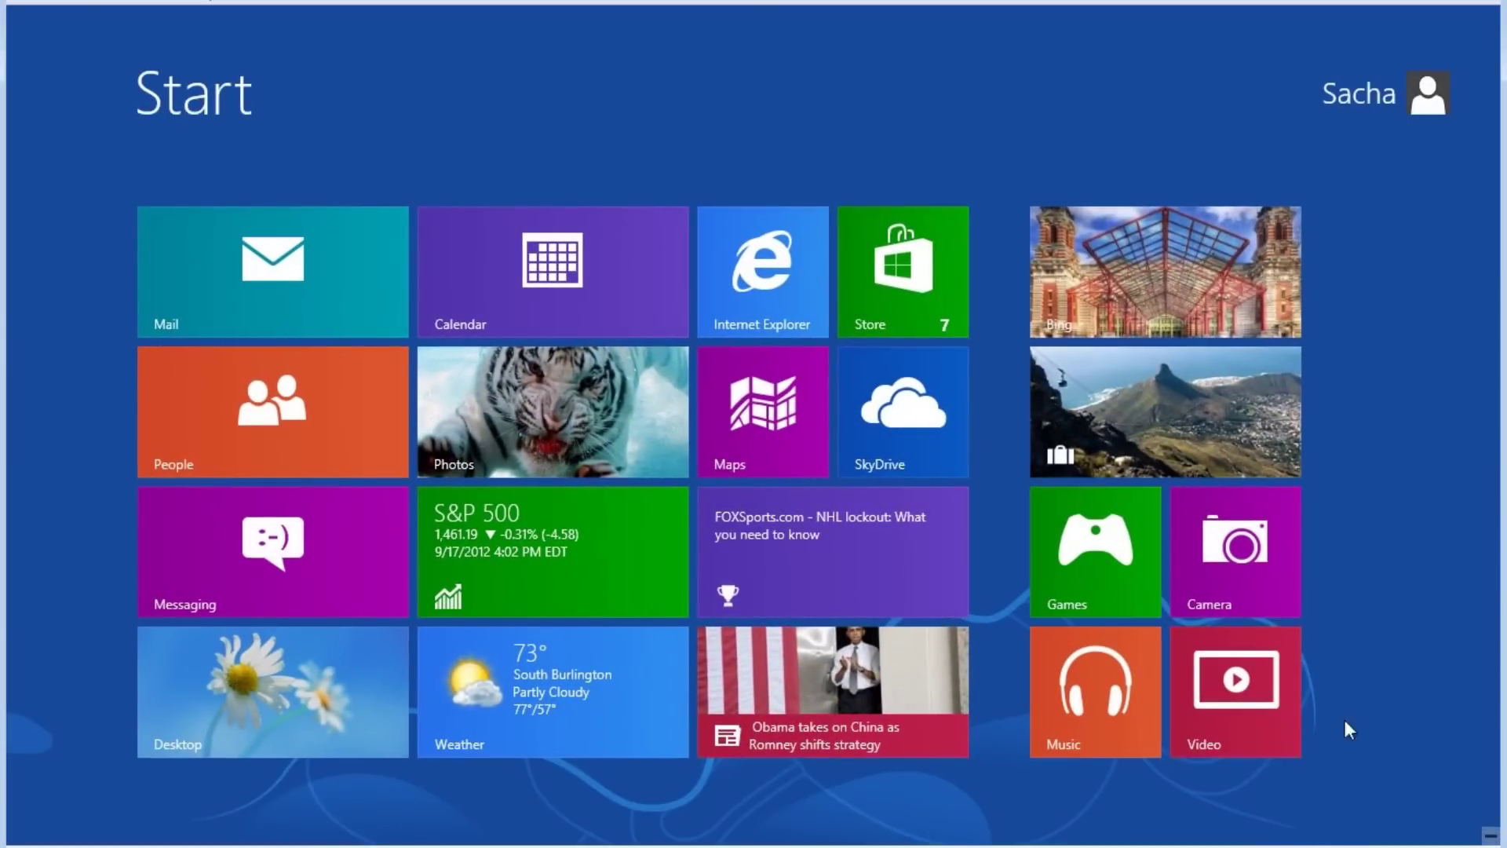
# Show the All apps list and select WinDirStat to bring up its pin options.
pyautogui.rightClick(1383, 754)
pyautogui.click(1420, 785)
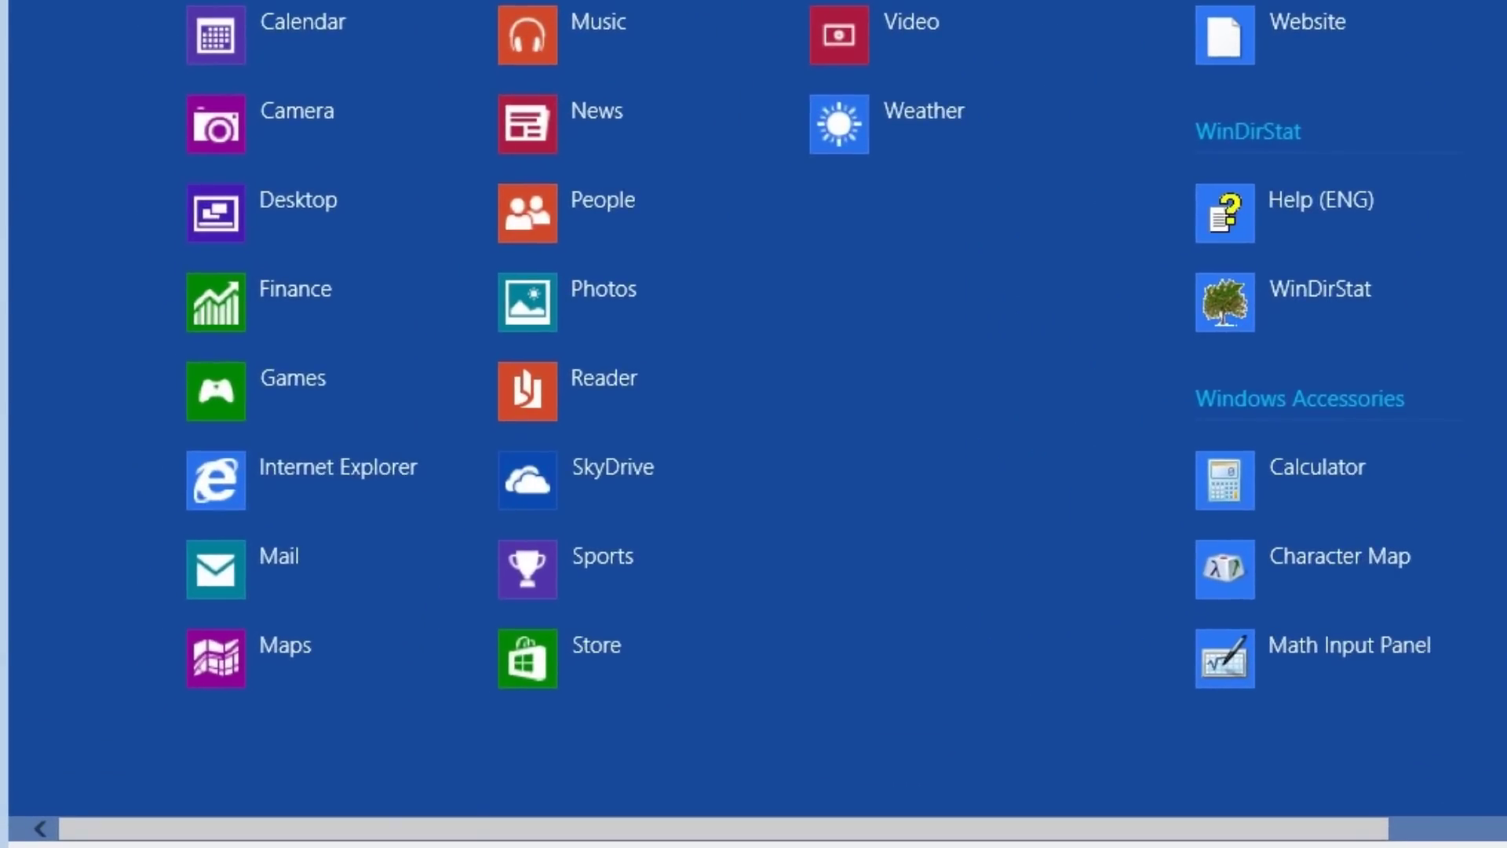
pyautogui.rightClick(1292, 299)
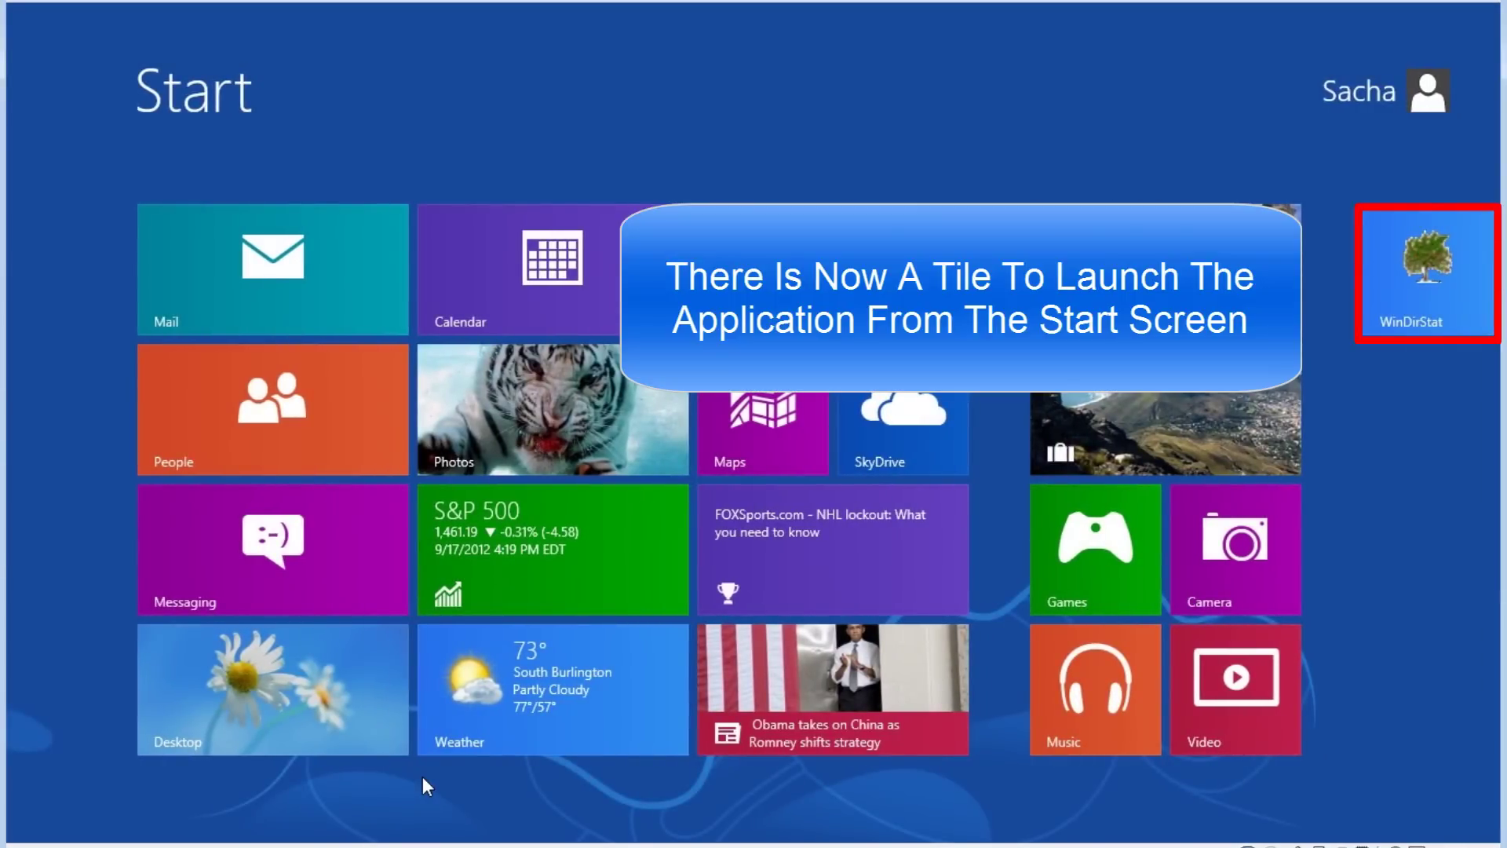
# Pin WinDirStat to the taskbar from its options in the All apps list.
pyautogui.rightClick(428, 781)
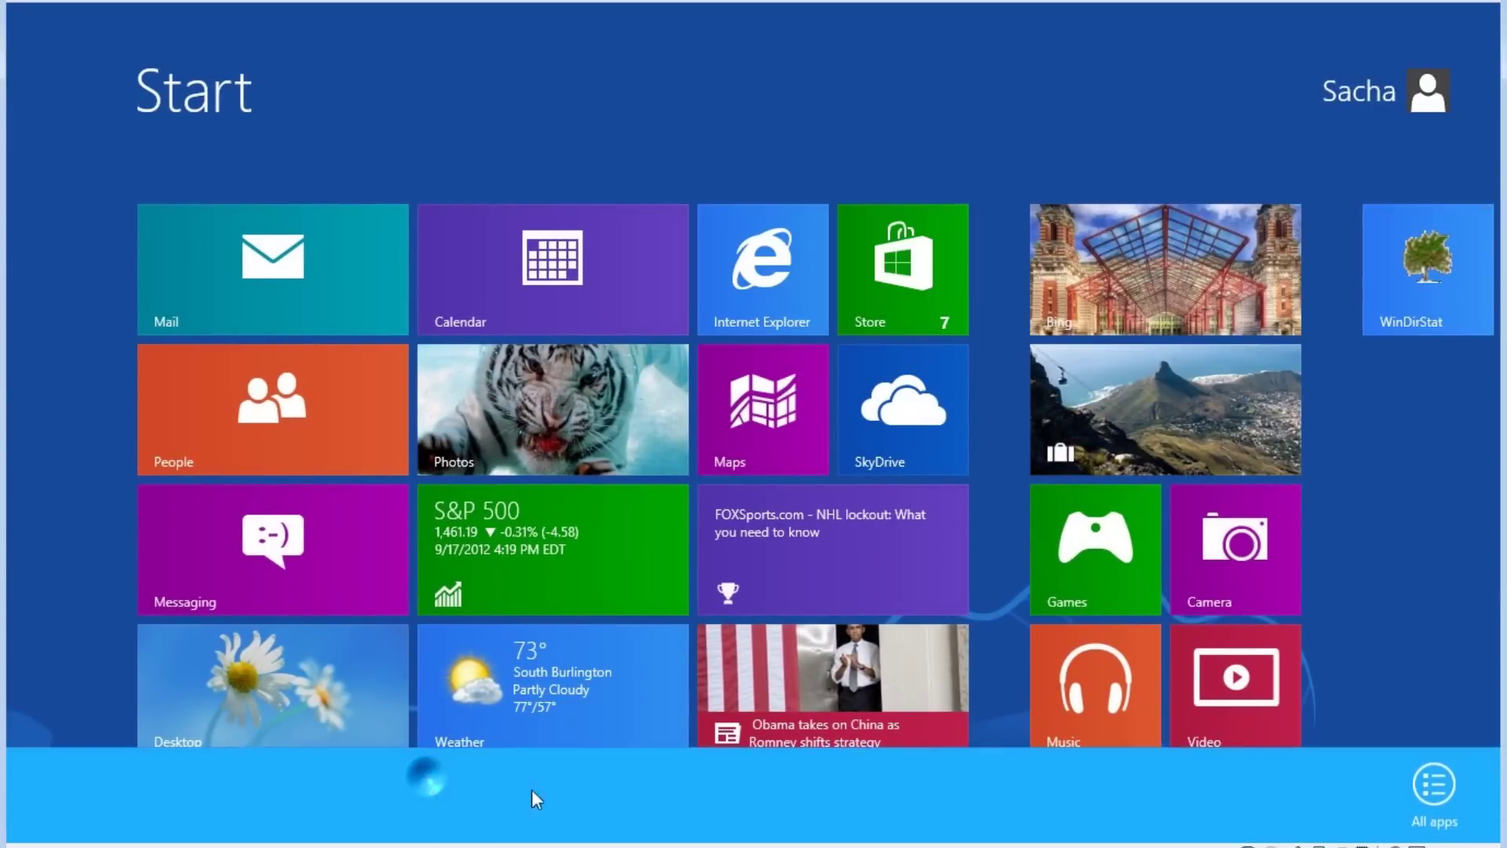
pyautogui.click(1426, 801)
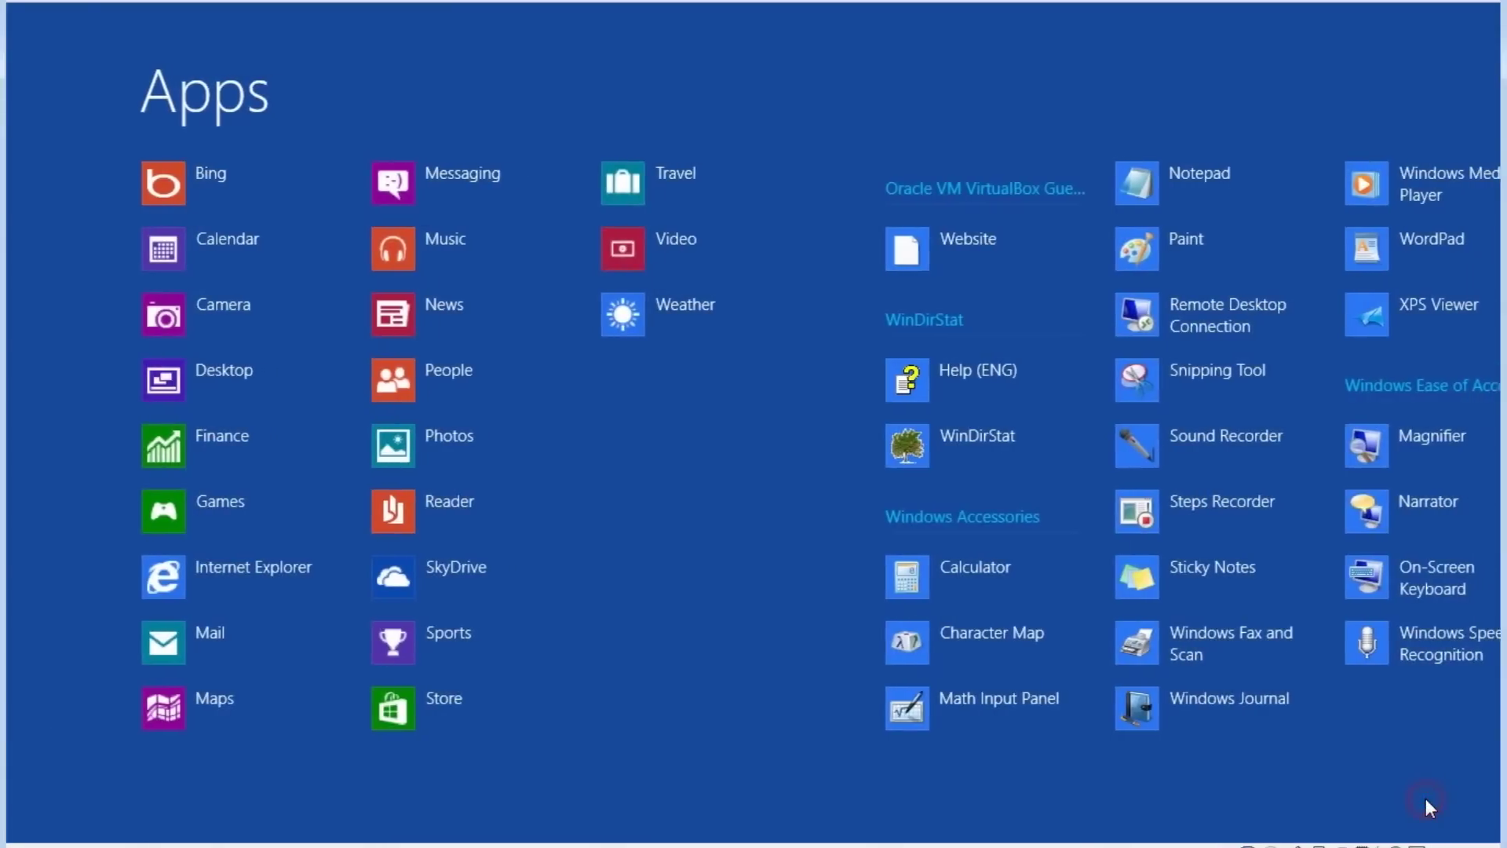
pyautogui.rightClick(934, 456)
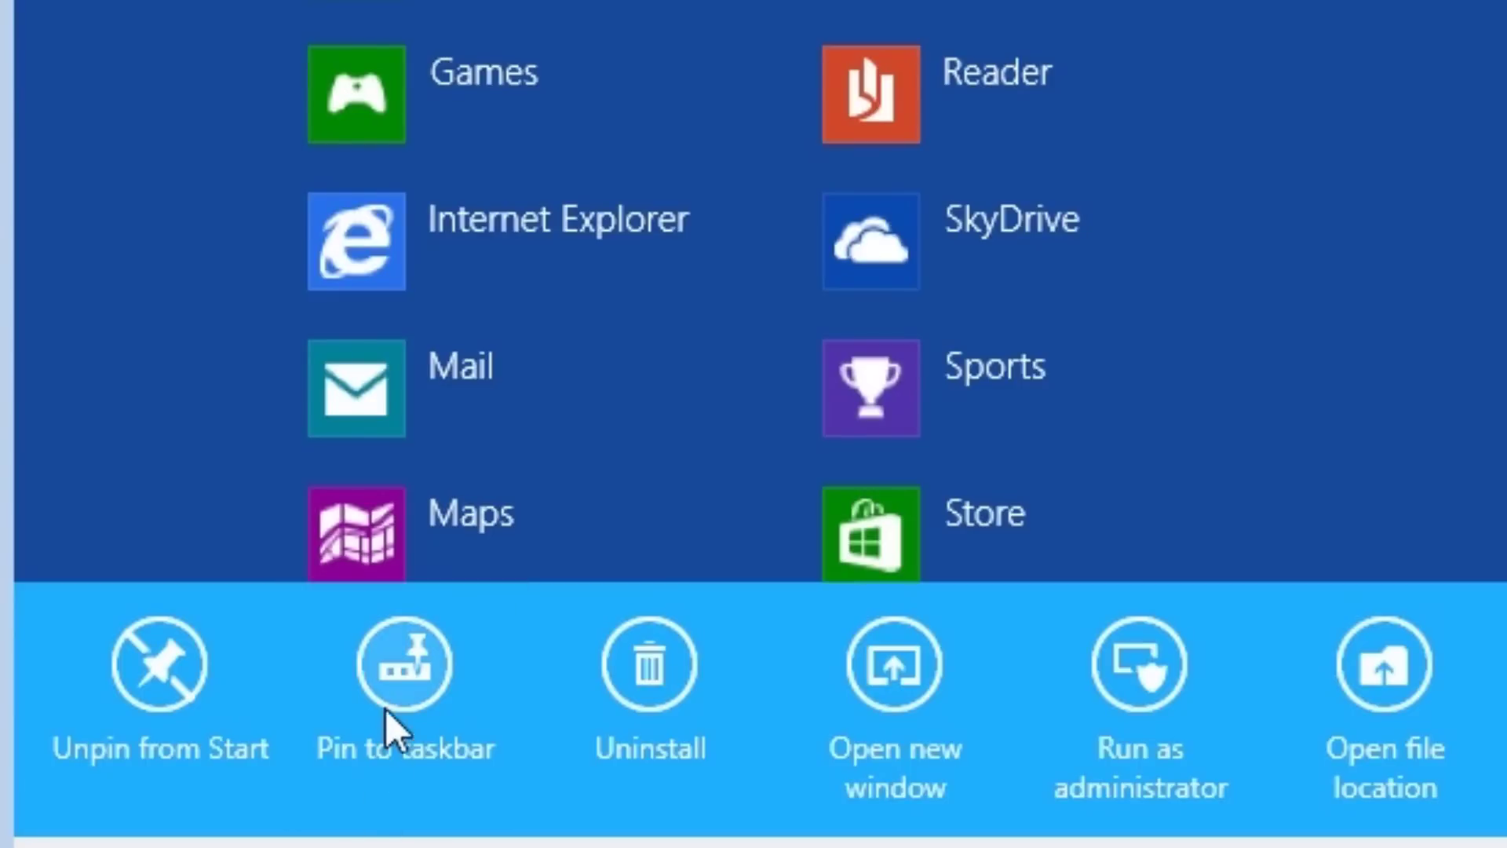
pyautogui.click(390, 685)
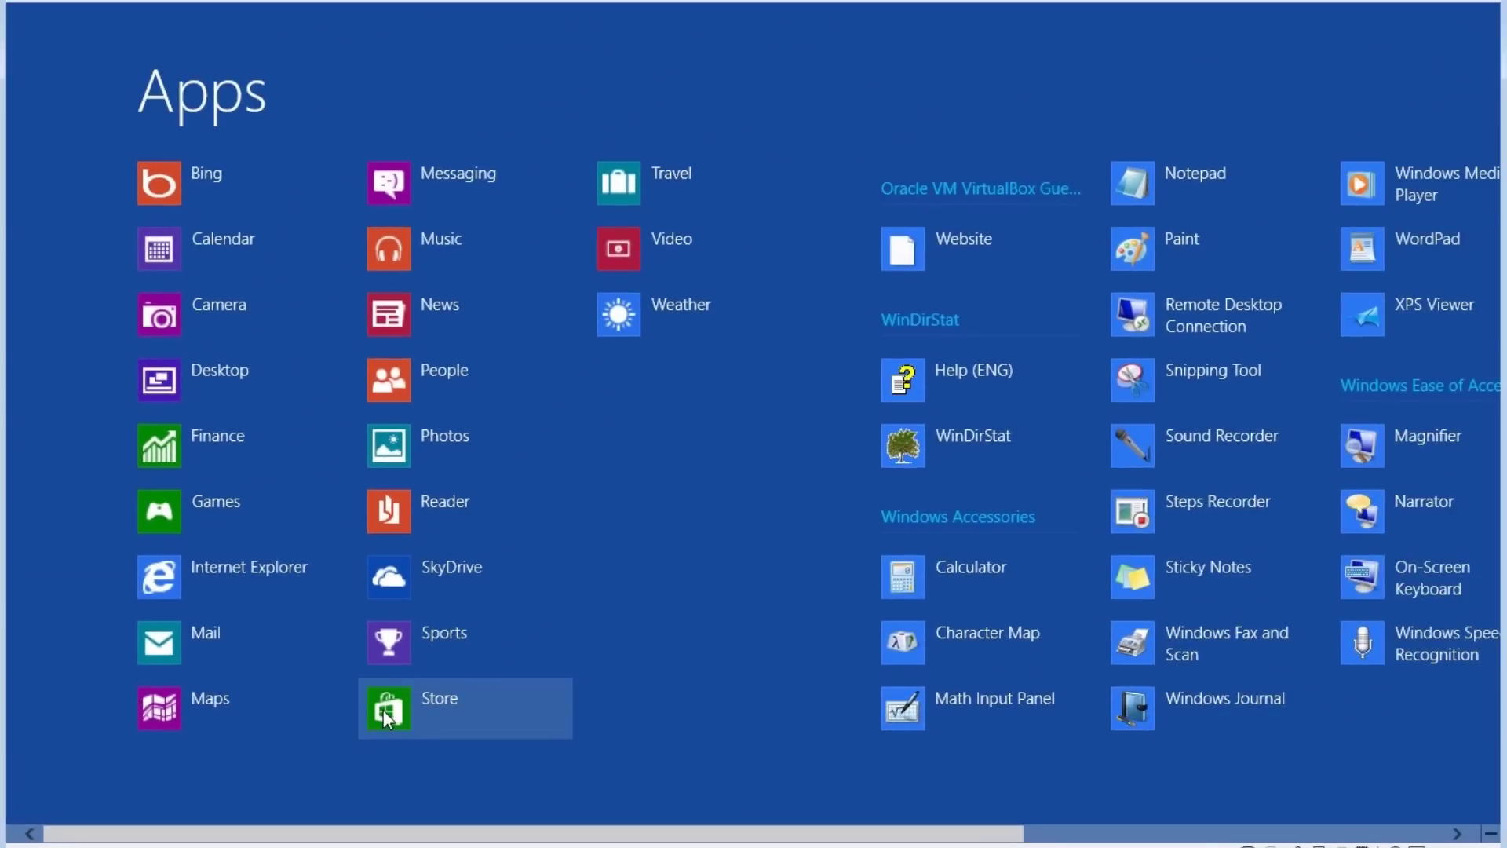
# Launch WinDirStat from its new taskbar icon, cancel the drive selection, and close it.
pyautogui.press('super+d')
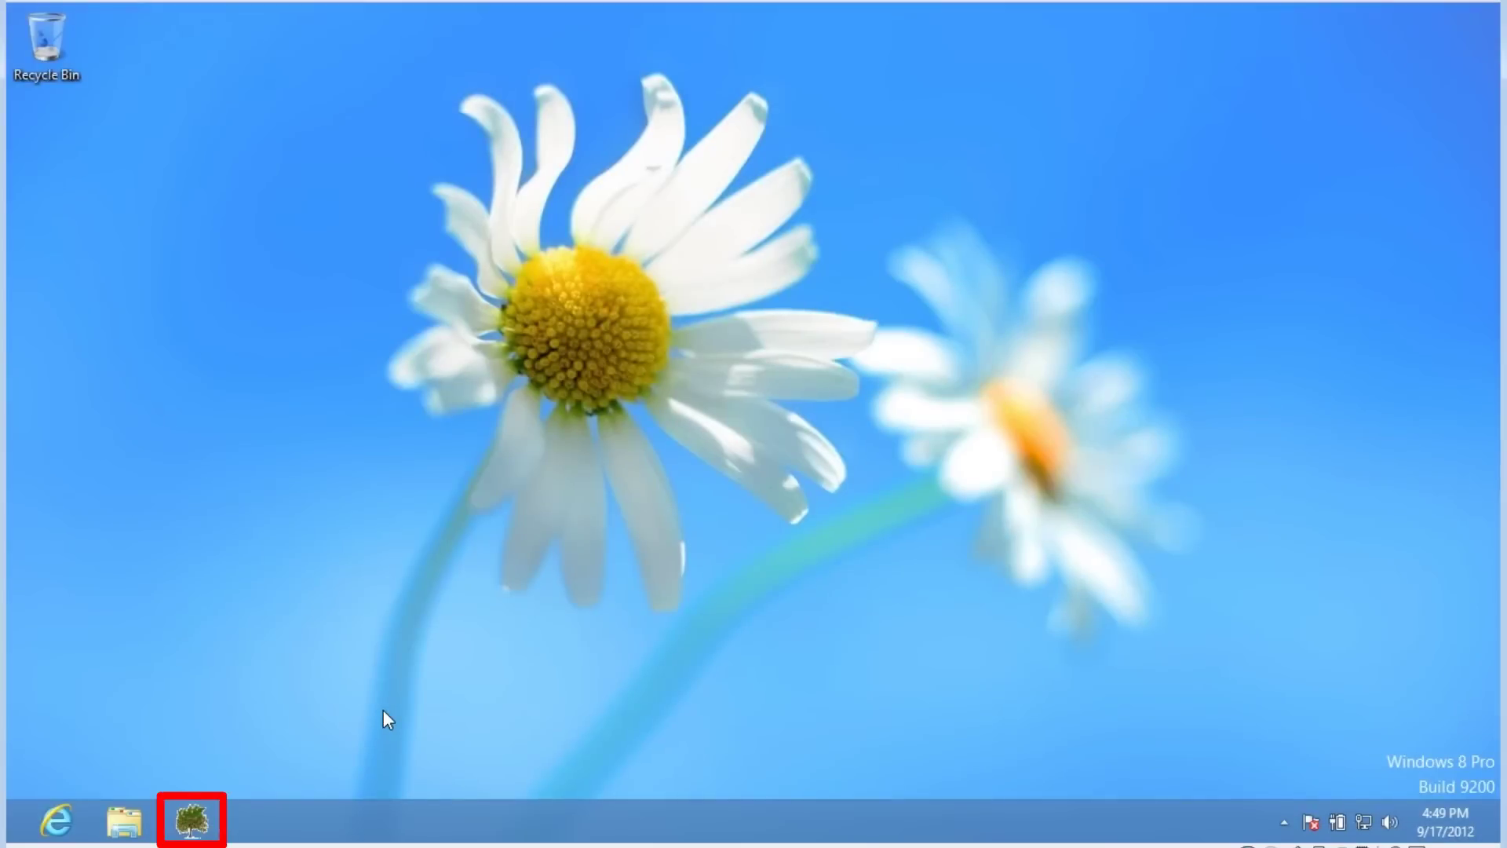
pyautogui.click(202, 821)
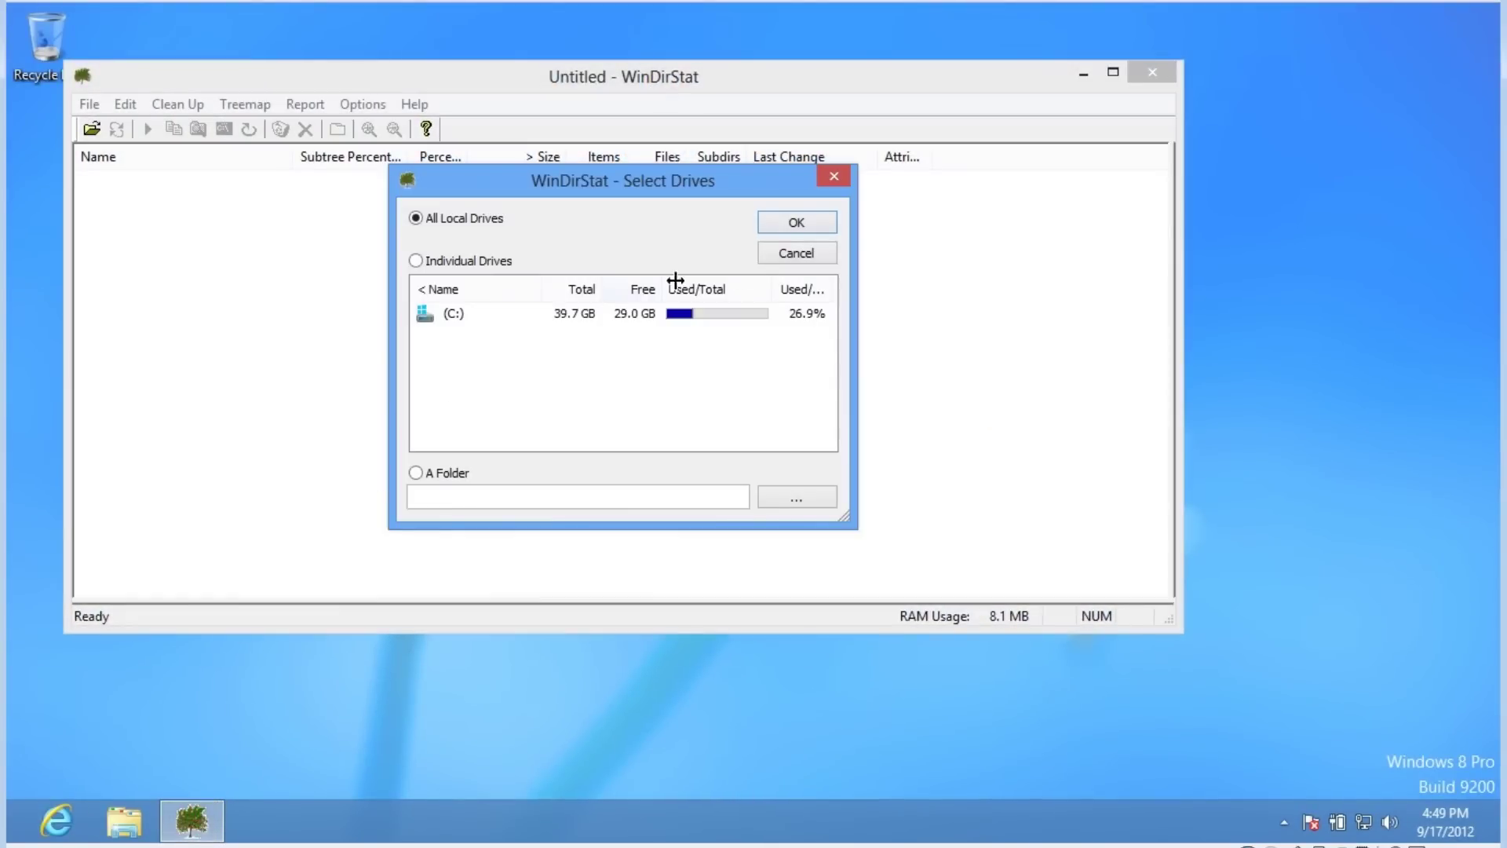
pyautogui.click(790, 255)
pyautogui.click(1152, 72)
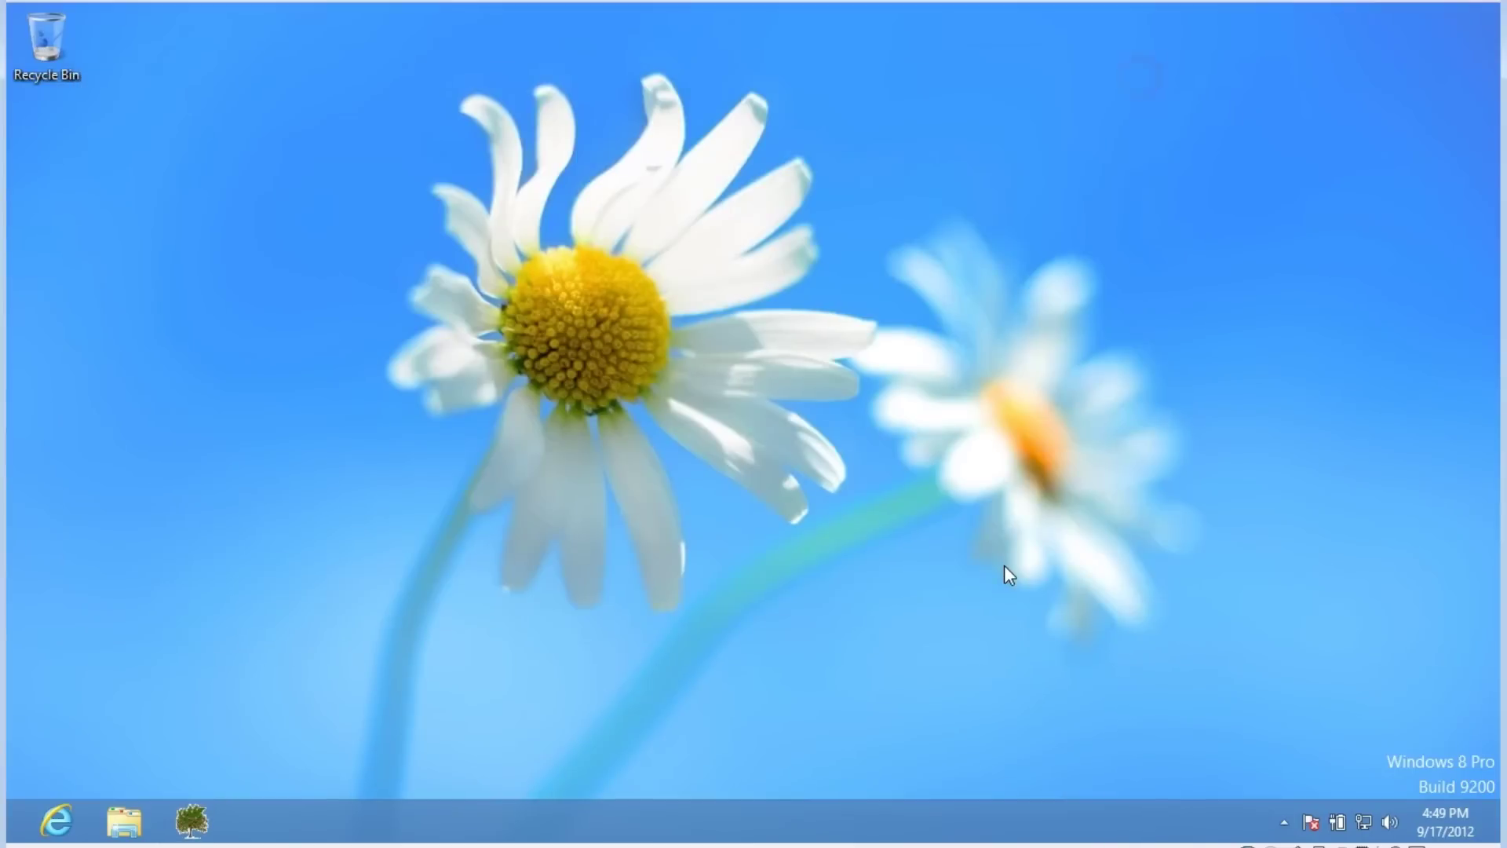
# Return to the Start screen and show the All apps list.
pyautogui.press('super')
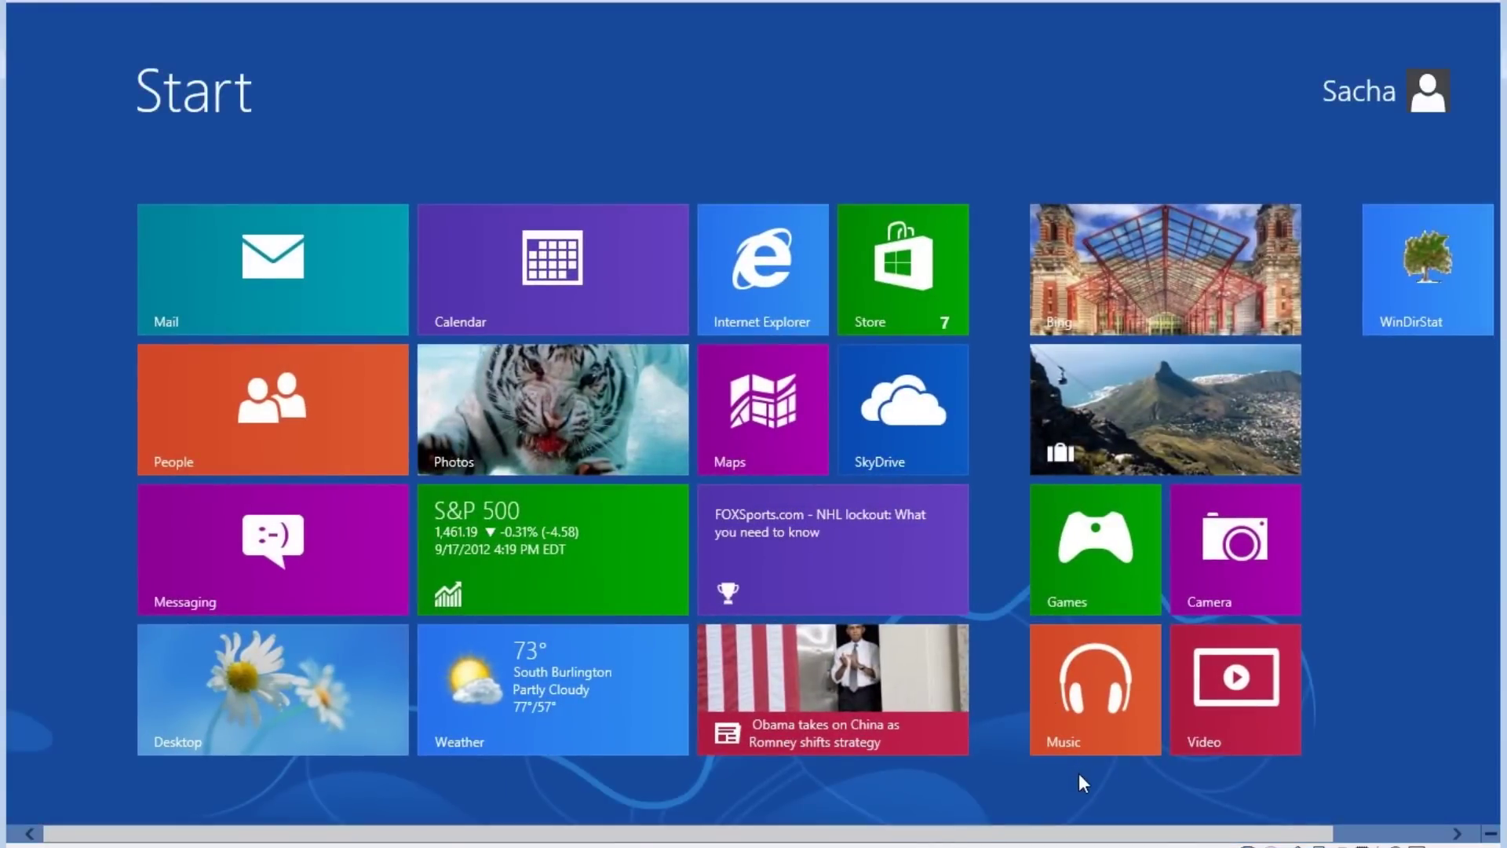
pyautogui.rightClick(1078, 775)
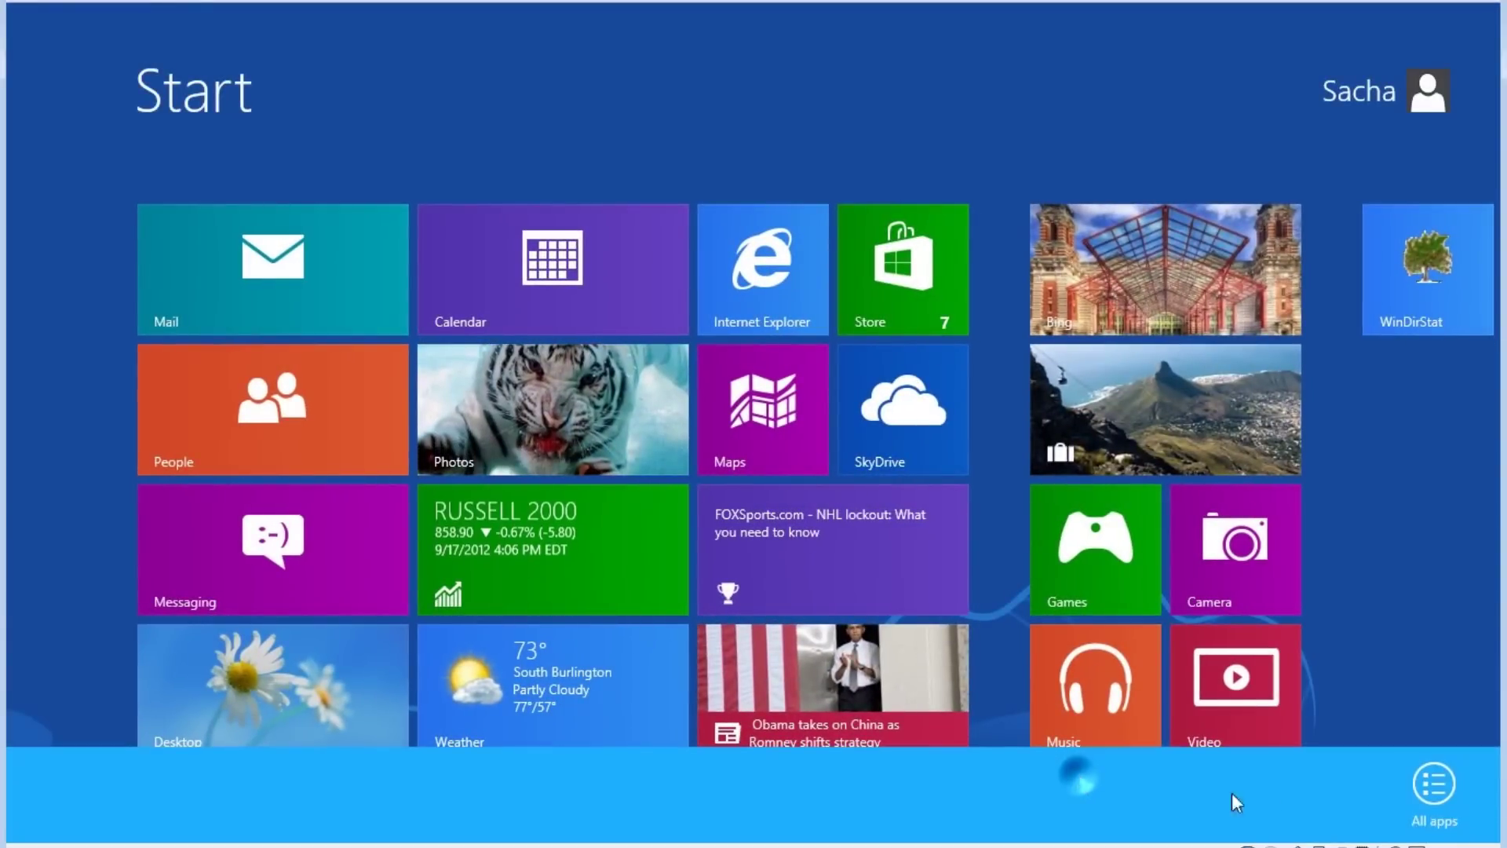
pyautogui.click(1424, 784)
# Choose Uninstall for WinDirStat, select WinDirStat 1.1.2 in Programs and Features, then close it unchanged.
pyautogui.rightClick(888, 444)
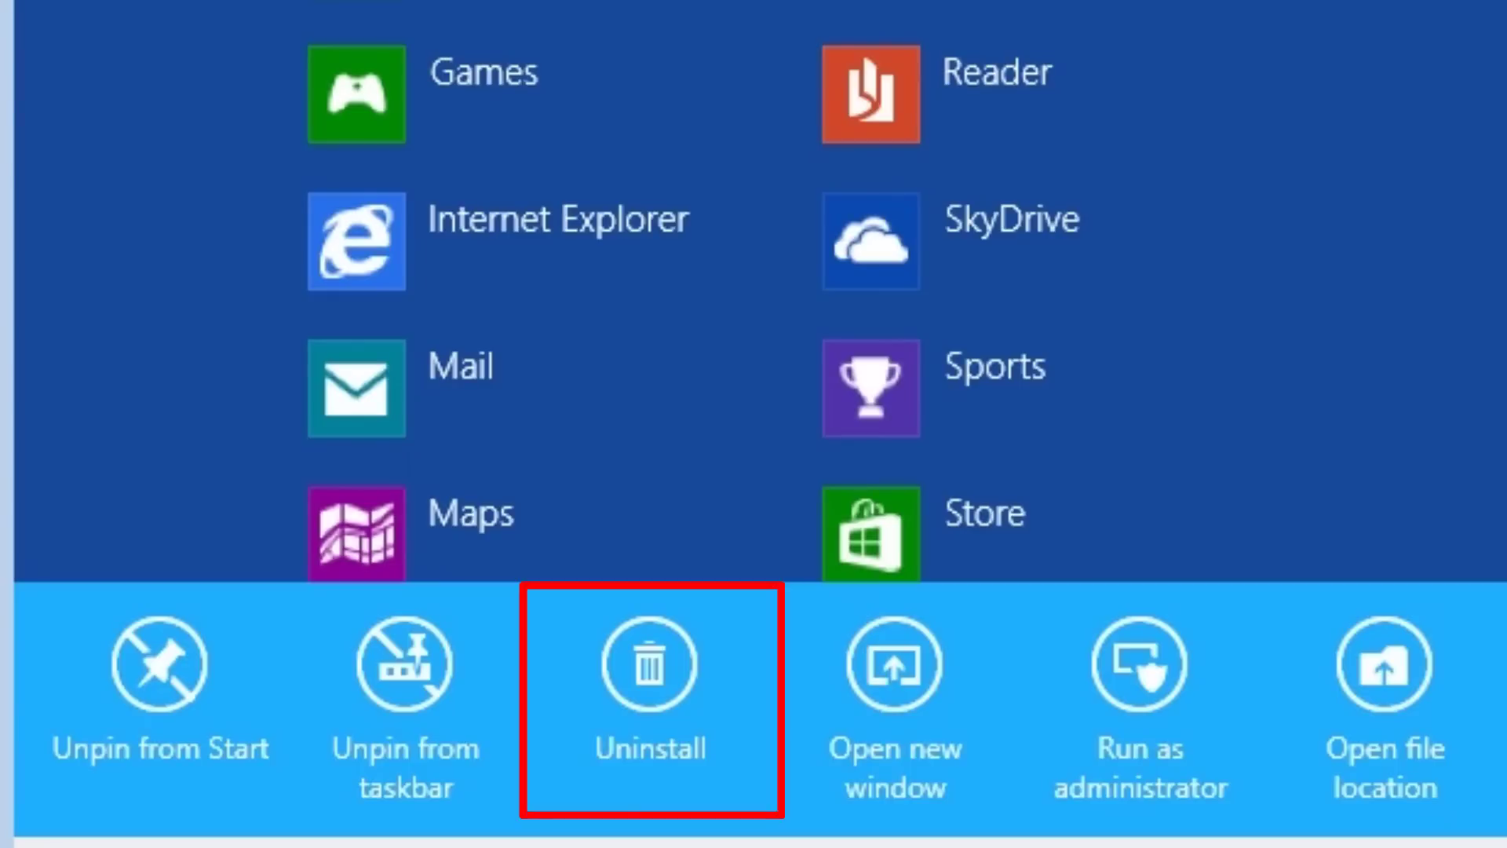
pyautogui.click(655, 683)
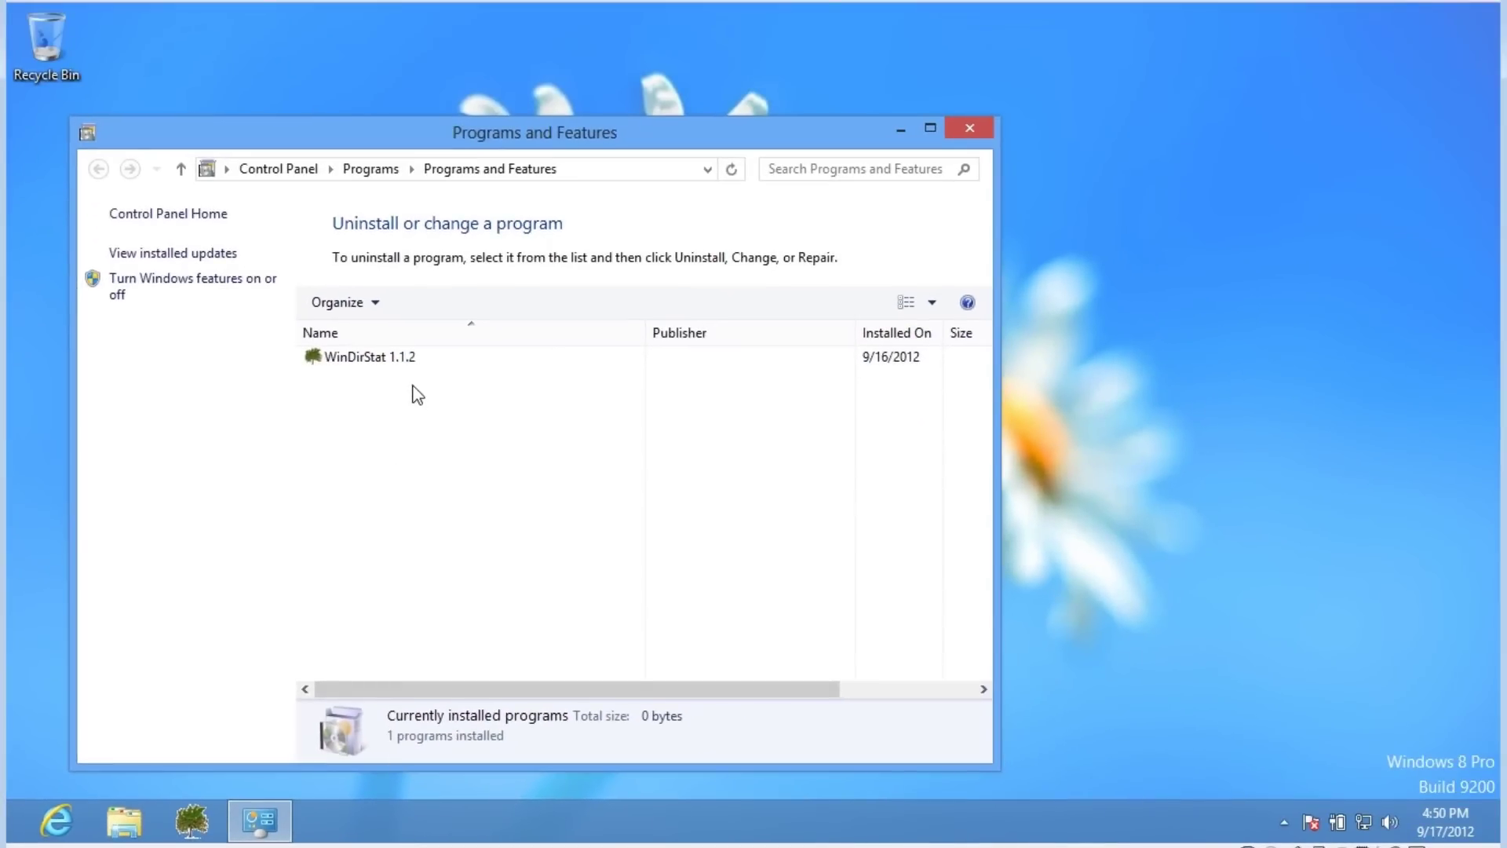
pyautogui.click(512, 241)
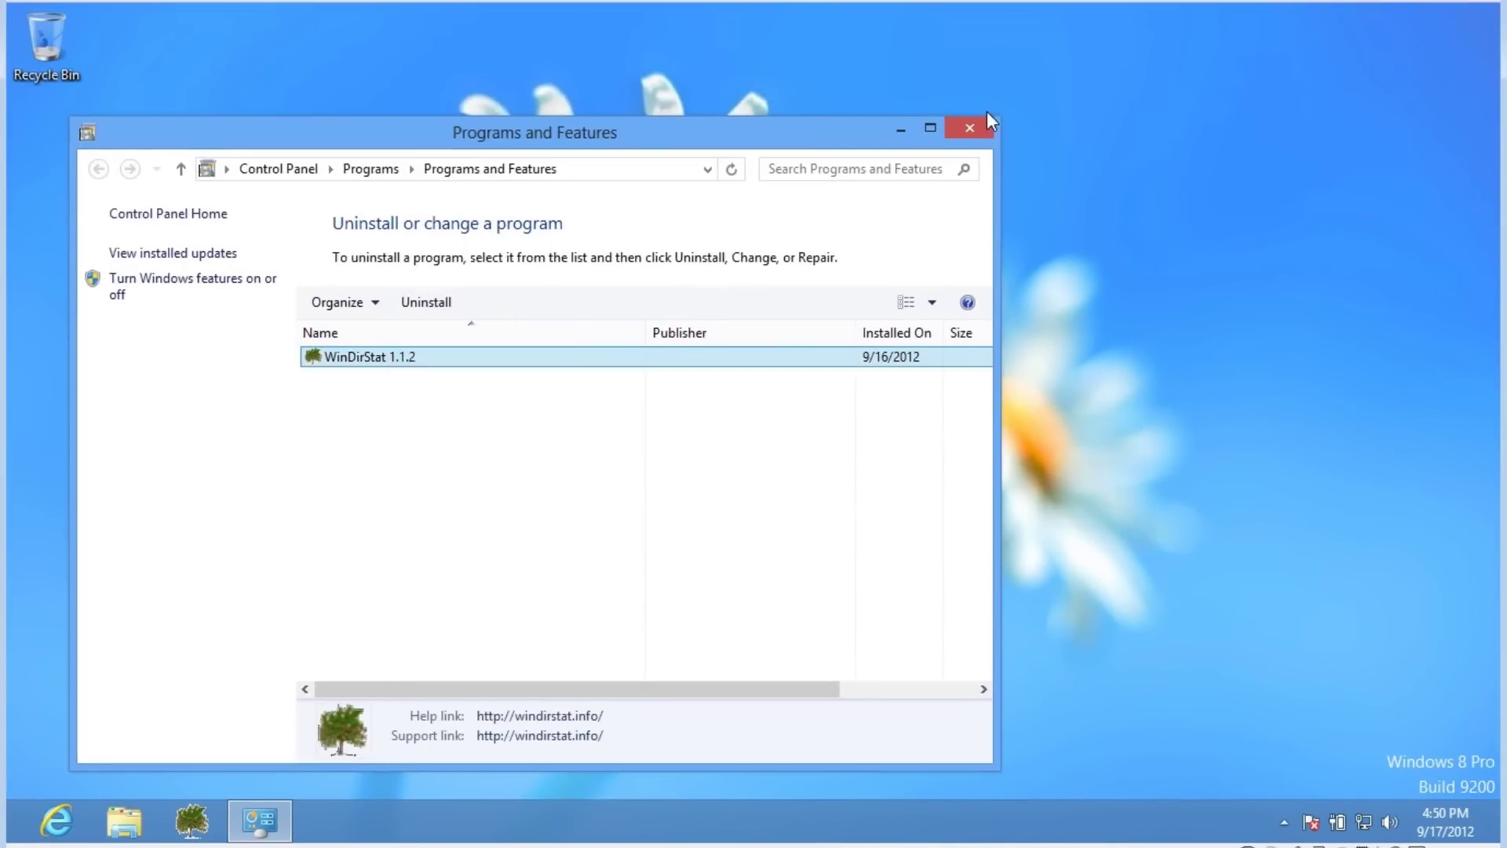
pyautogui.click(970, 128)
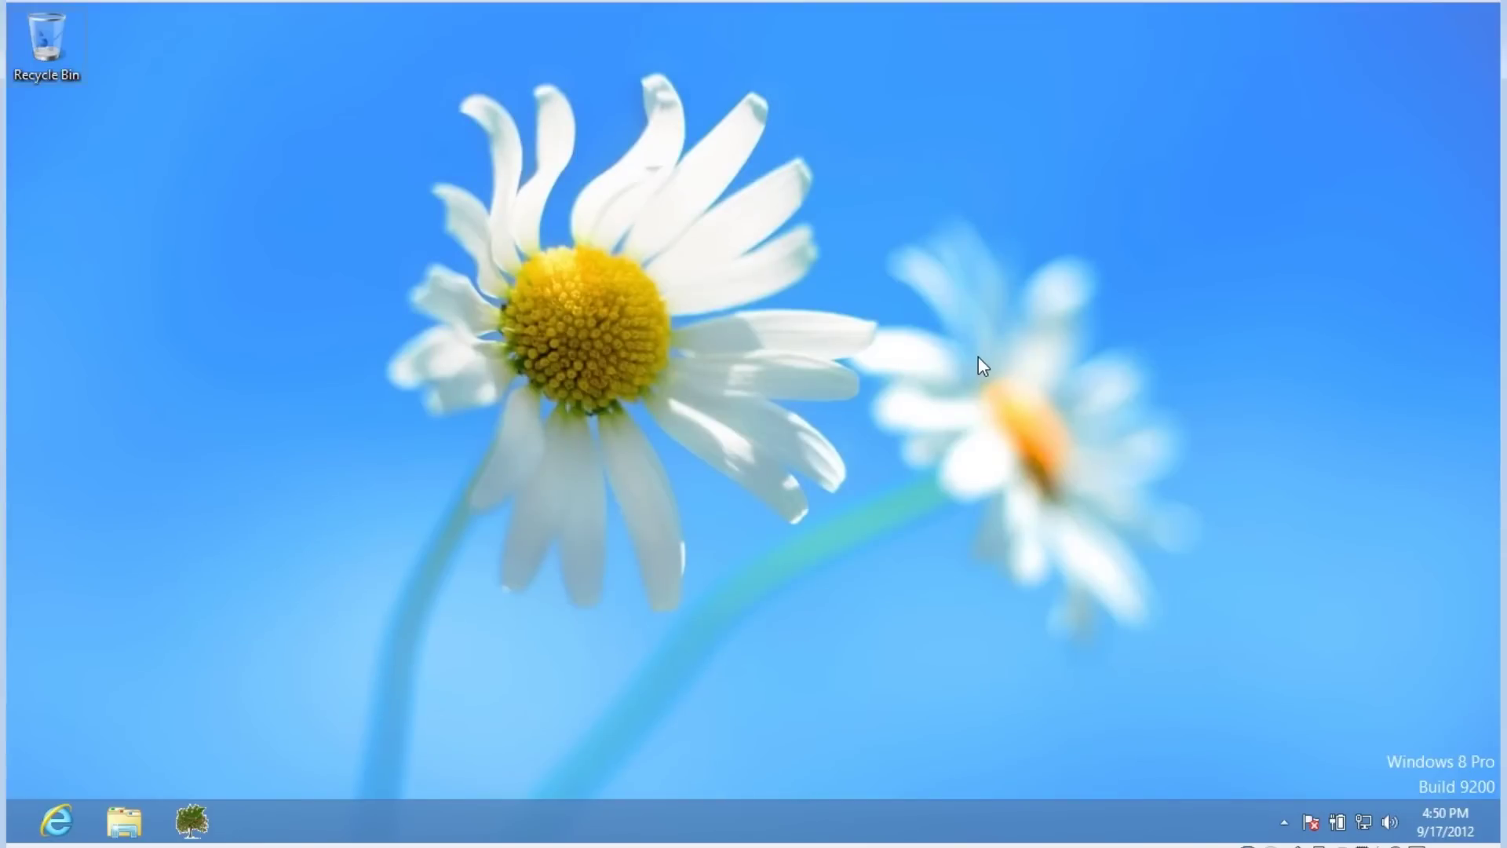
# Go back to the All apps list and reselect WinDirStat's app options.
pyautogui.press('super')
pyautogui.rightClick(1426, 723)
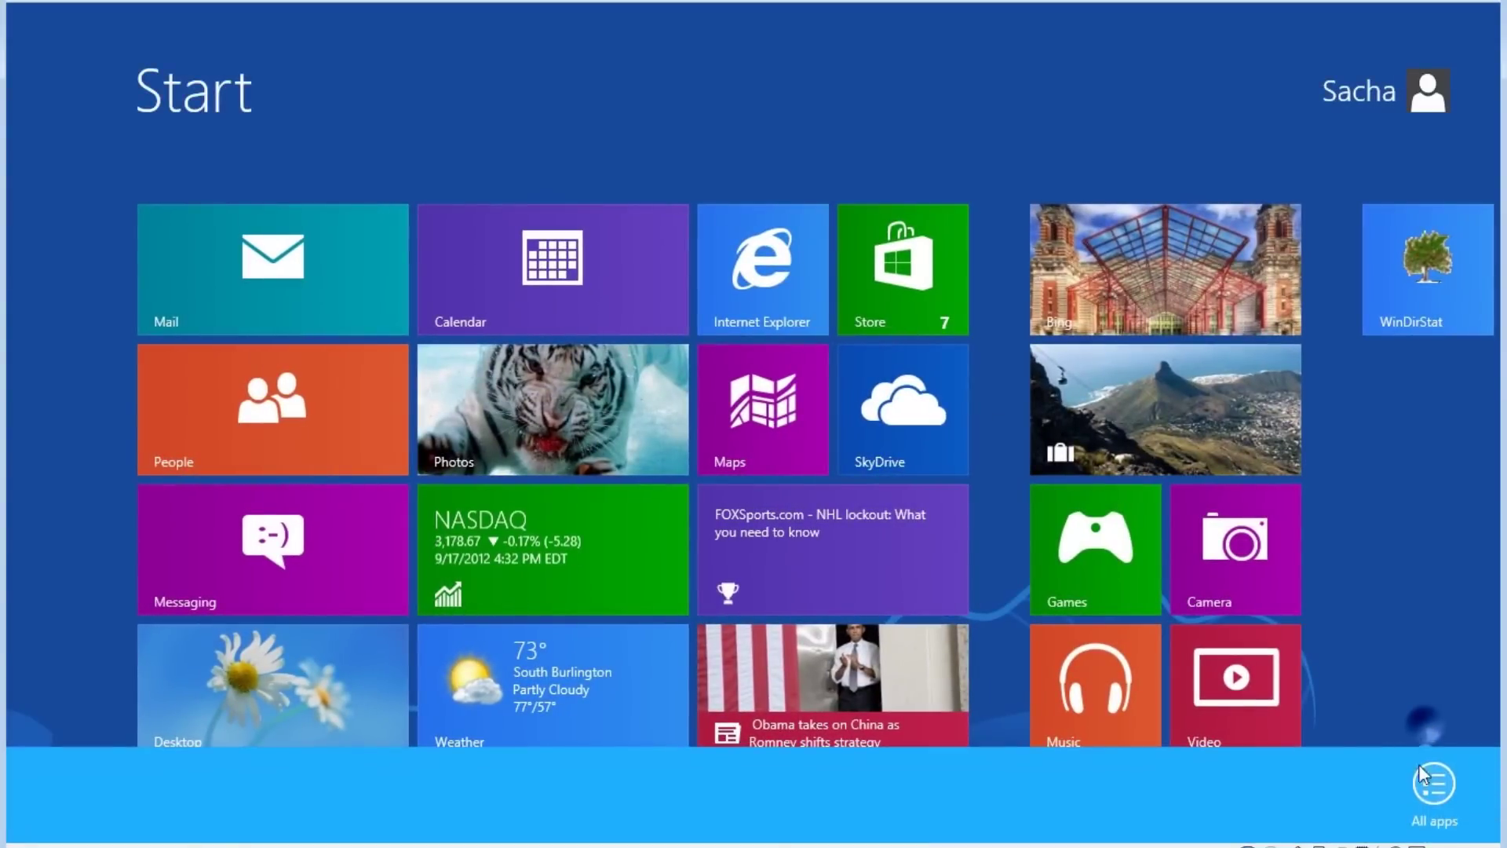
pyautogui.click(1428, 785)
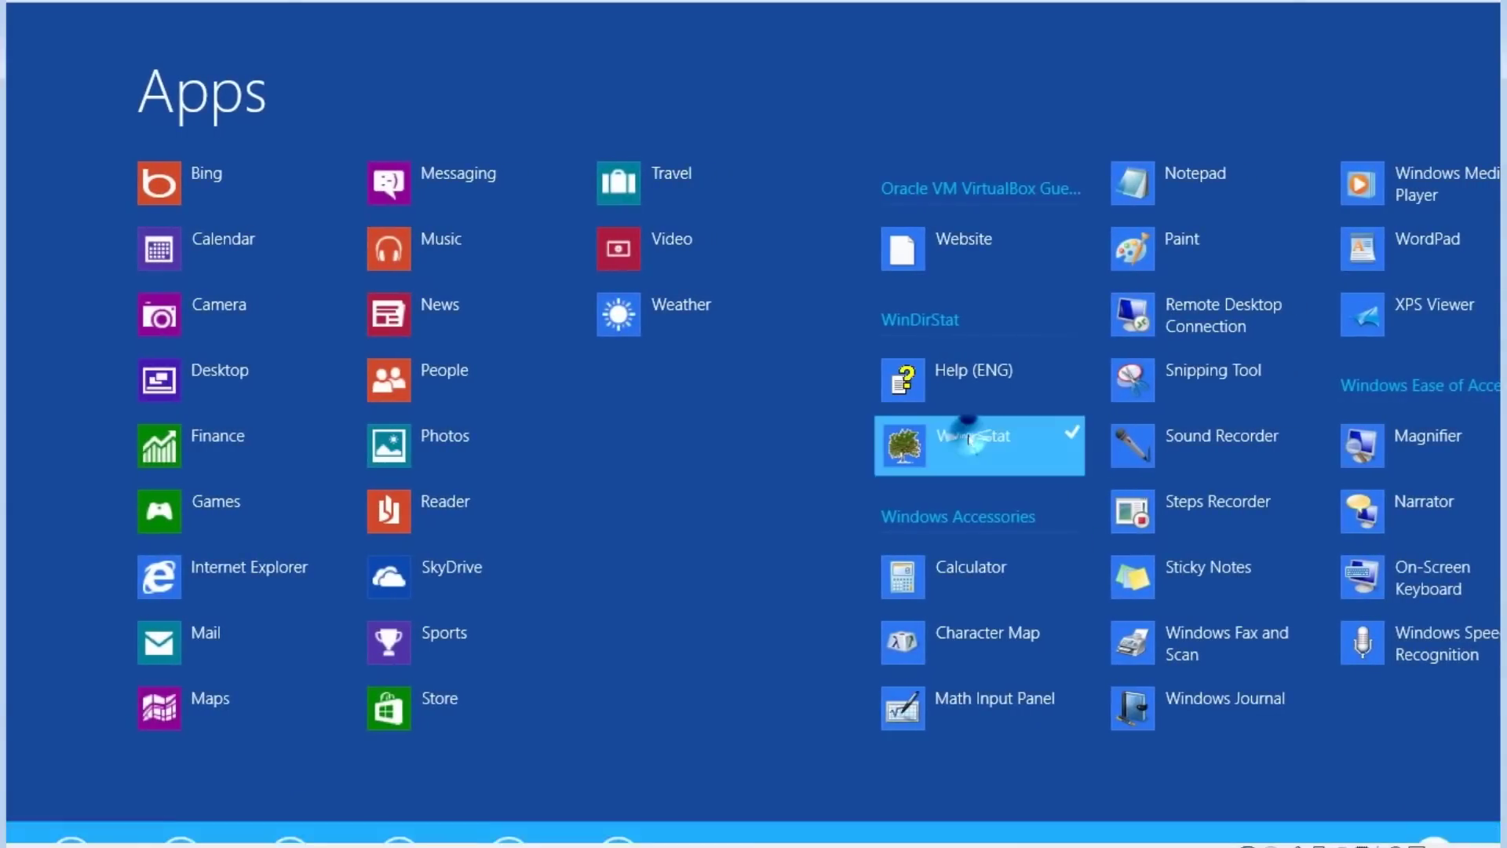
pyautogui.rightClick(995, 456)
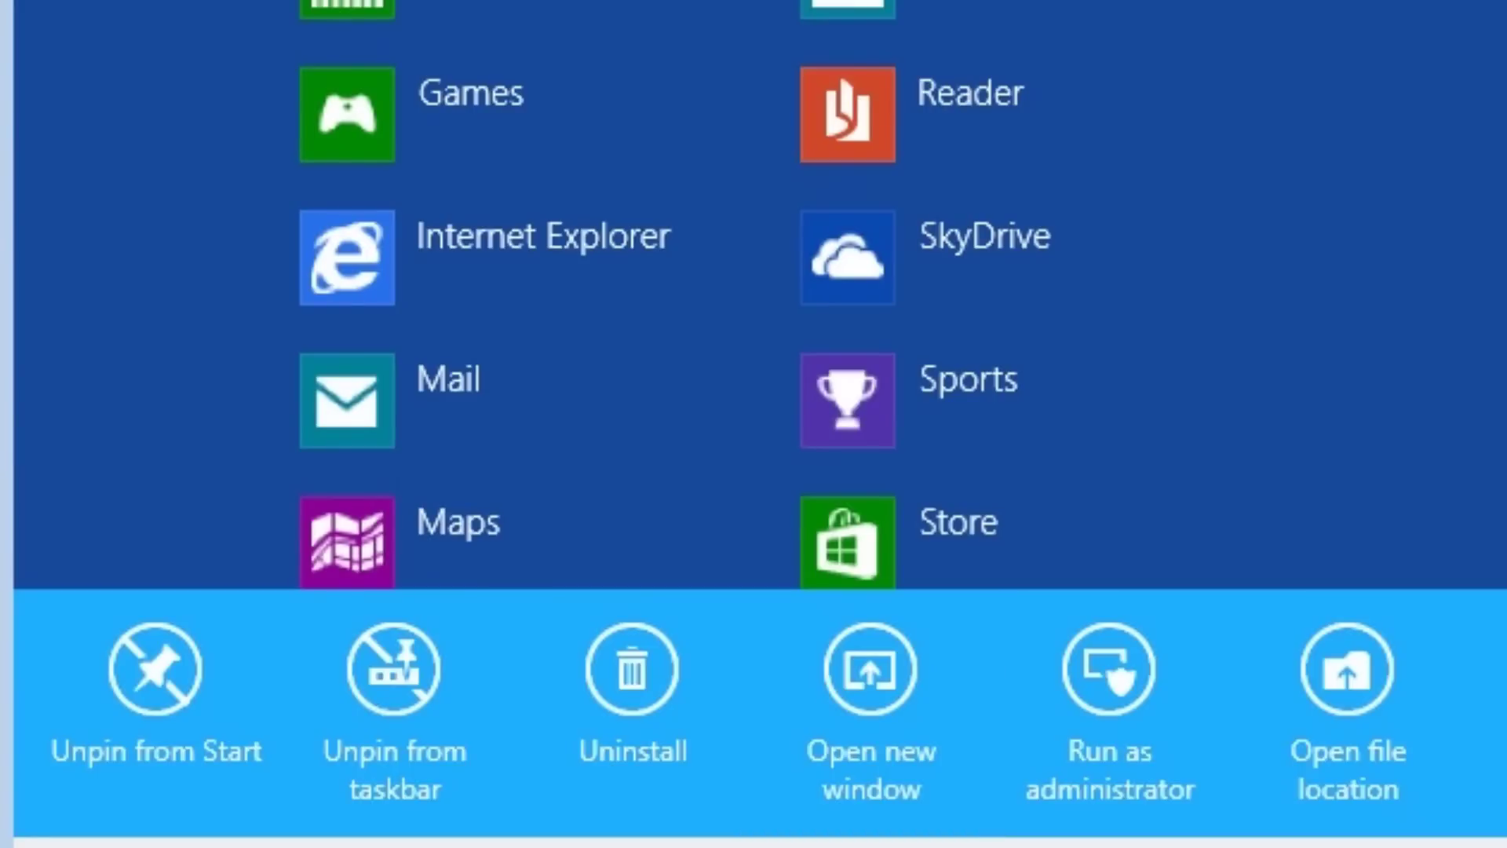
# Open WinDirStat in a new window, cancel the Select Drives dialog, and close it.
pyautogui.click(878, 690)
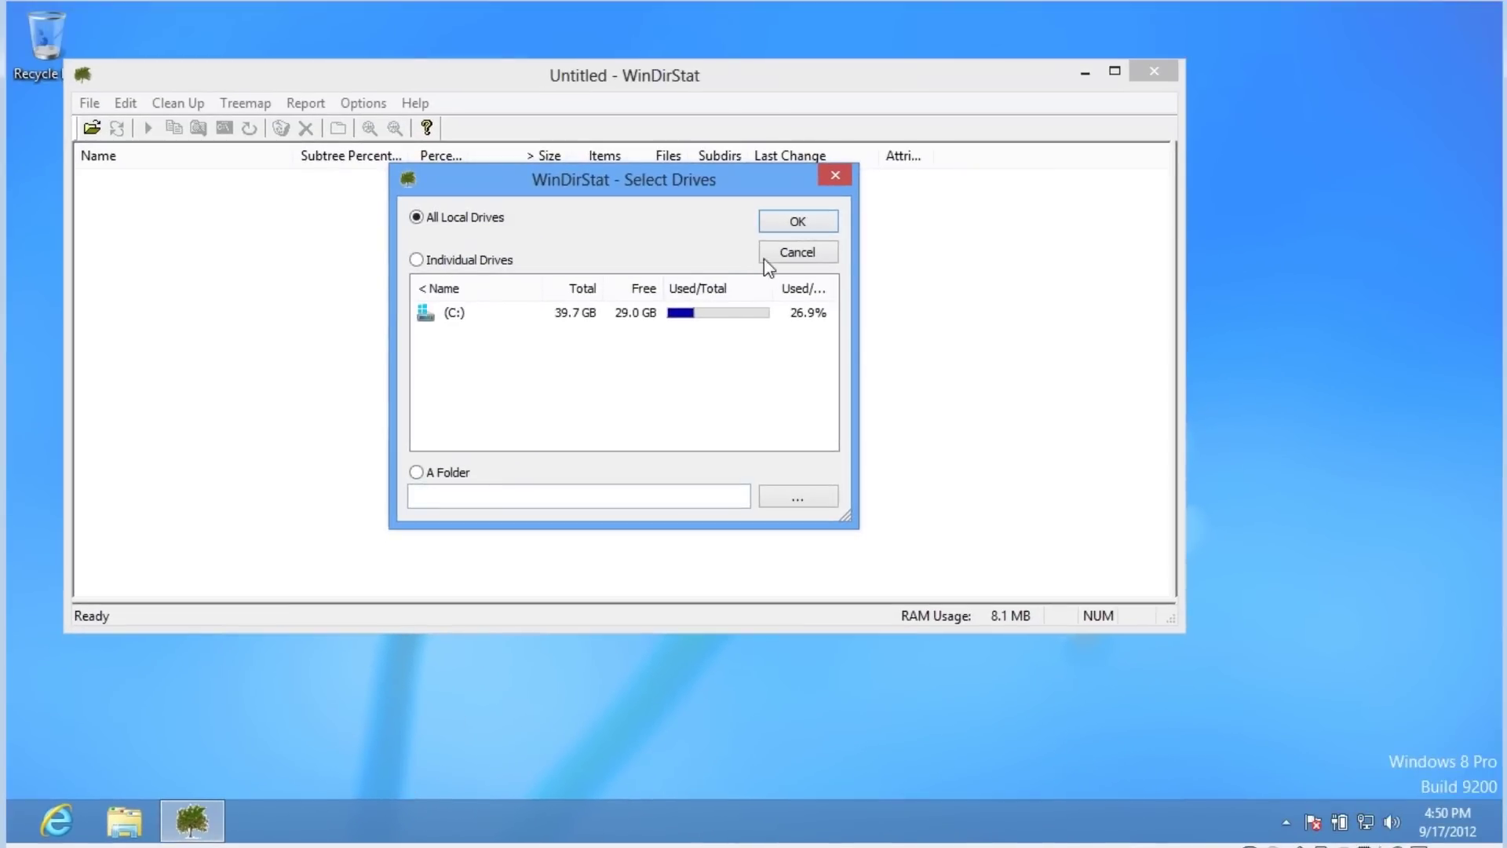
pyautogui.click(779, 252)
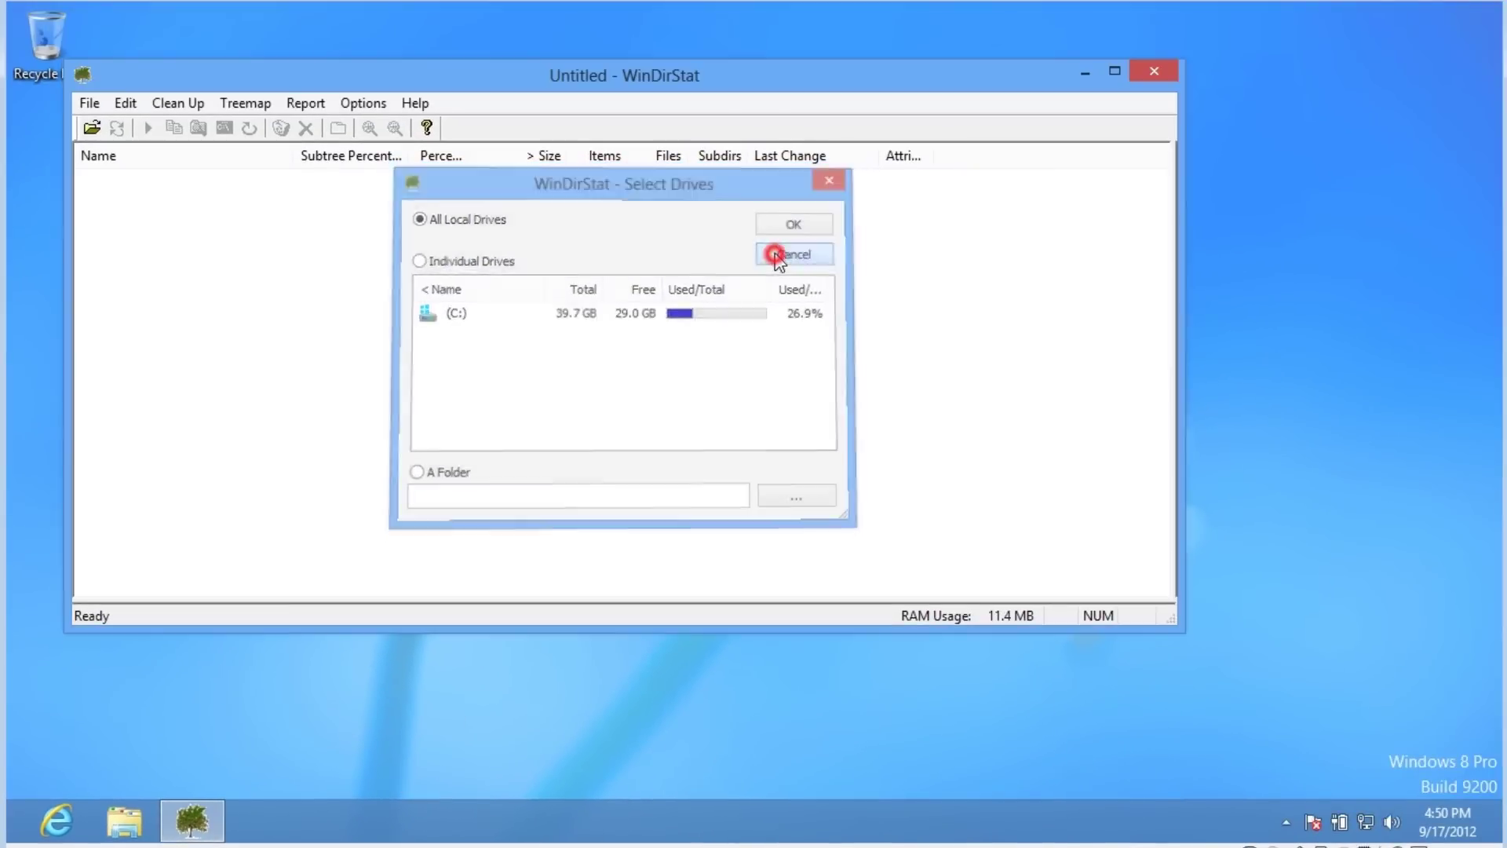
pyautogui.click(1143, 73)
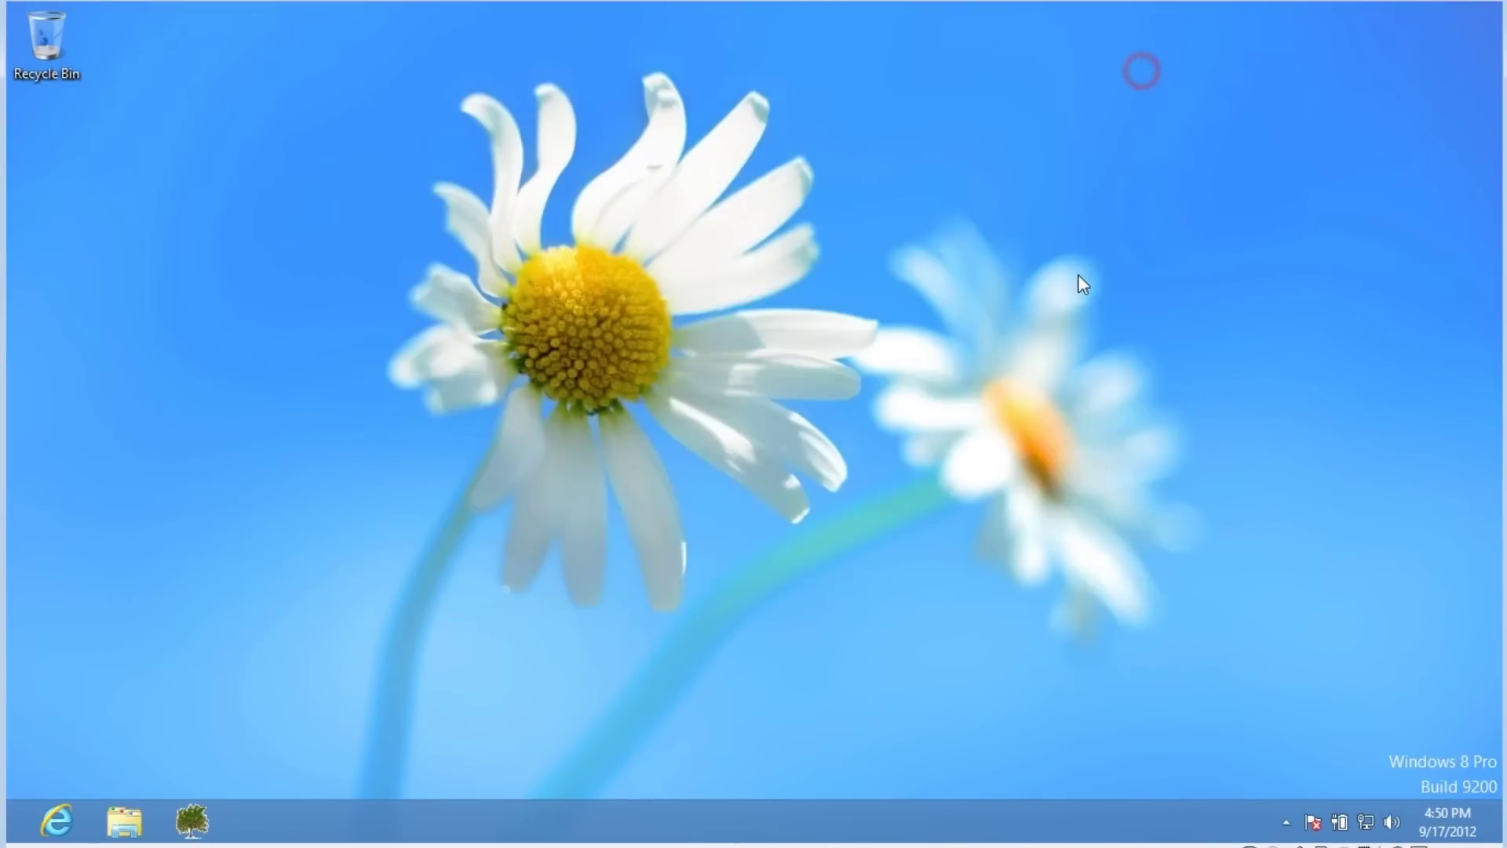
# Return to the All apps list and reselect WinDirStat's app options.
pyautogui.press('super')
pyautogui.rightClick(1330, 686)
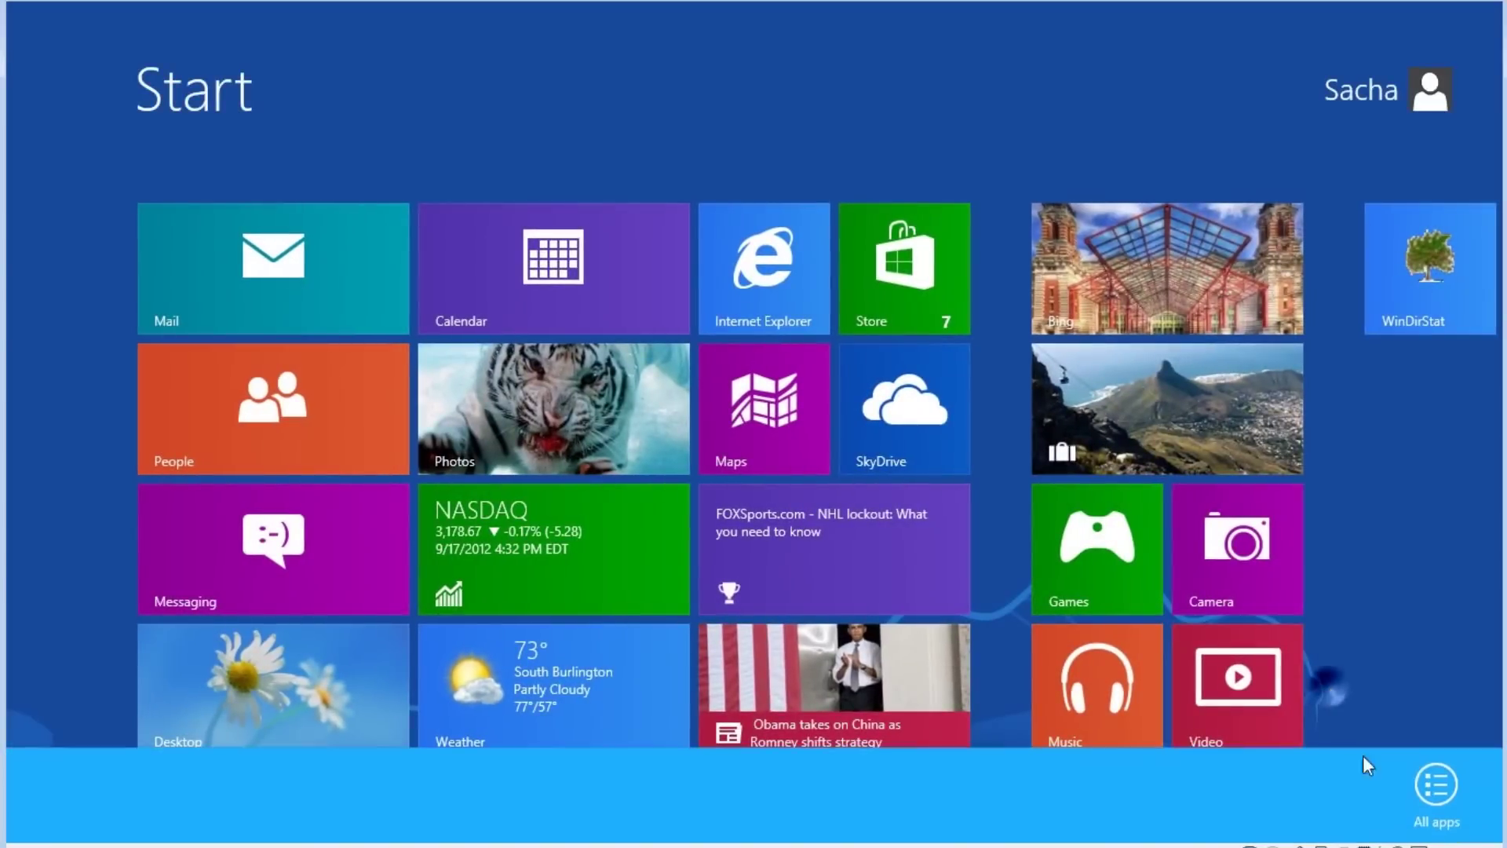
pyautogui.click(1426, 779)
pyautogui.rightClick(978, 459)
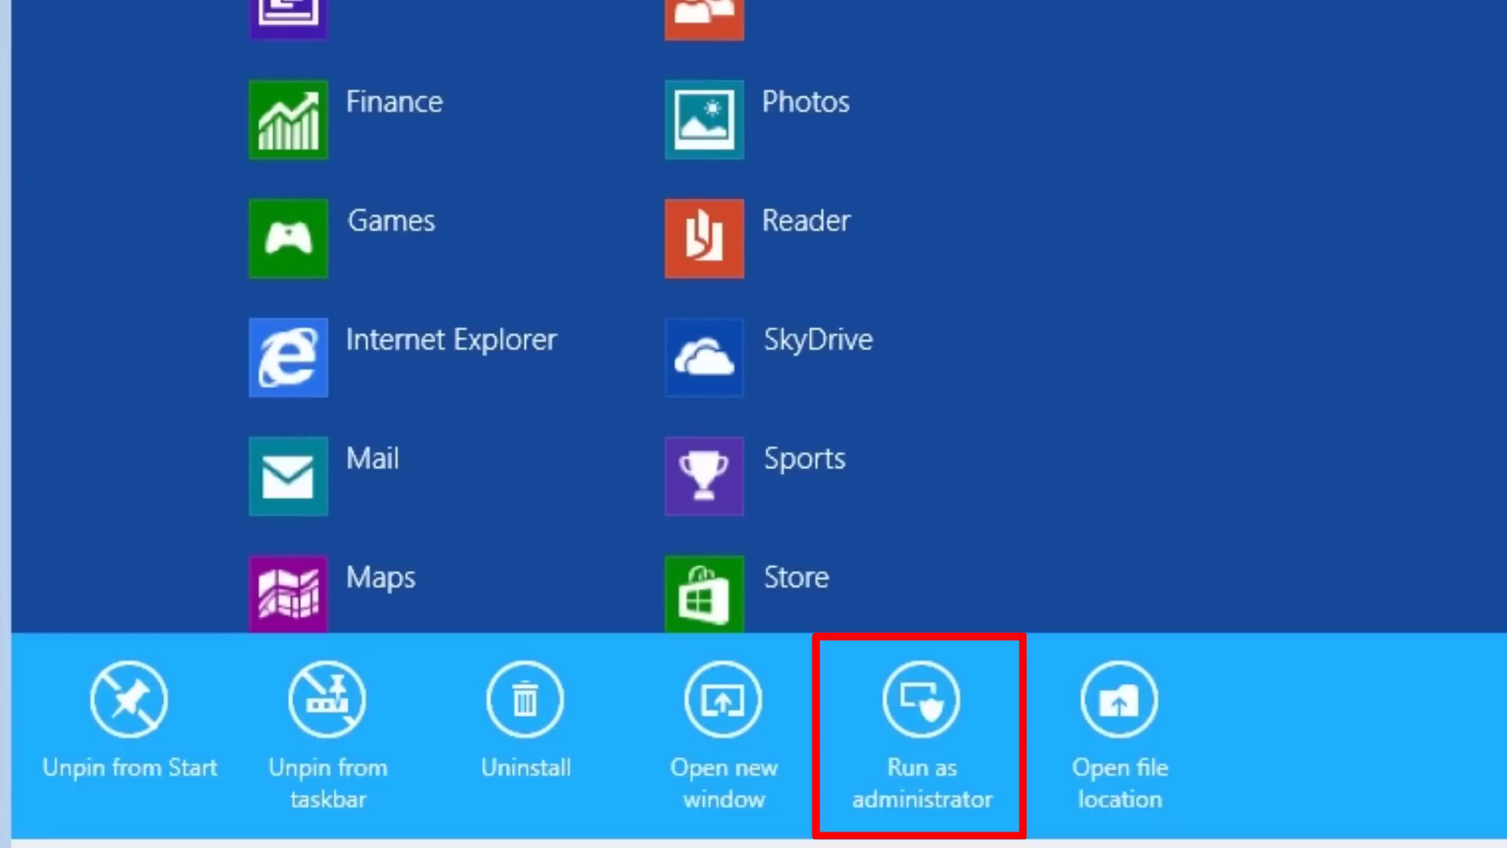
# Run WinDirStat as administrator, approve the User Account Control prompt, cancel drive selection, and close it.
pyautogui.click(920, 691)
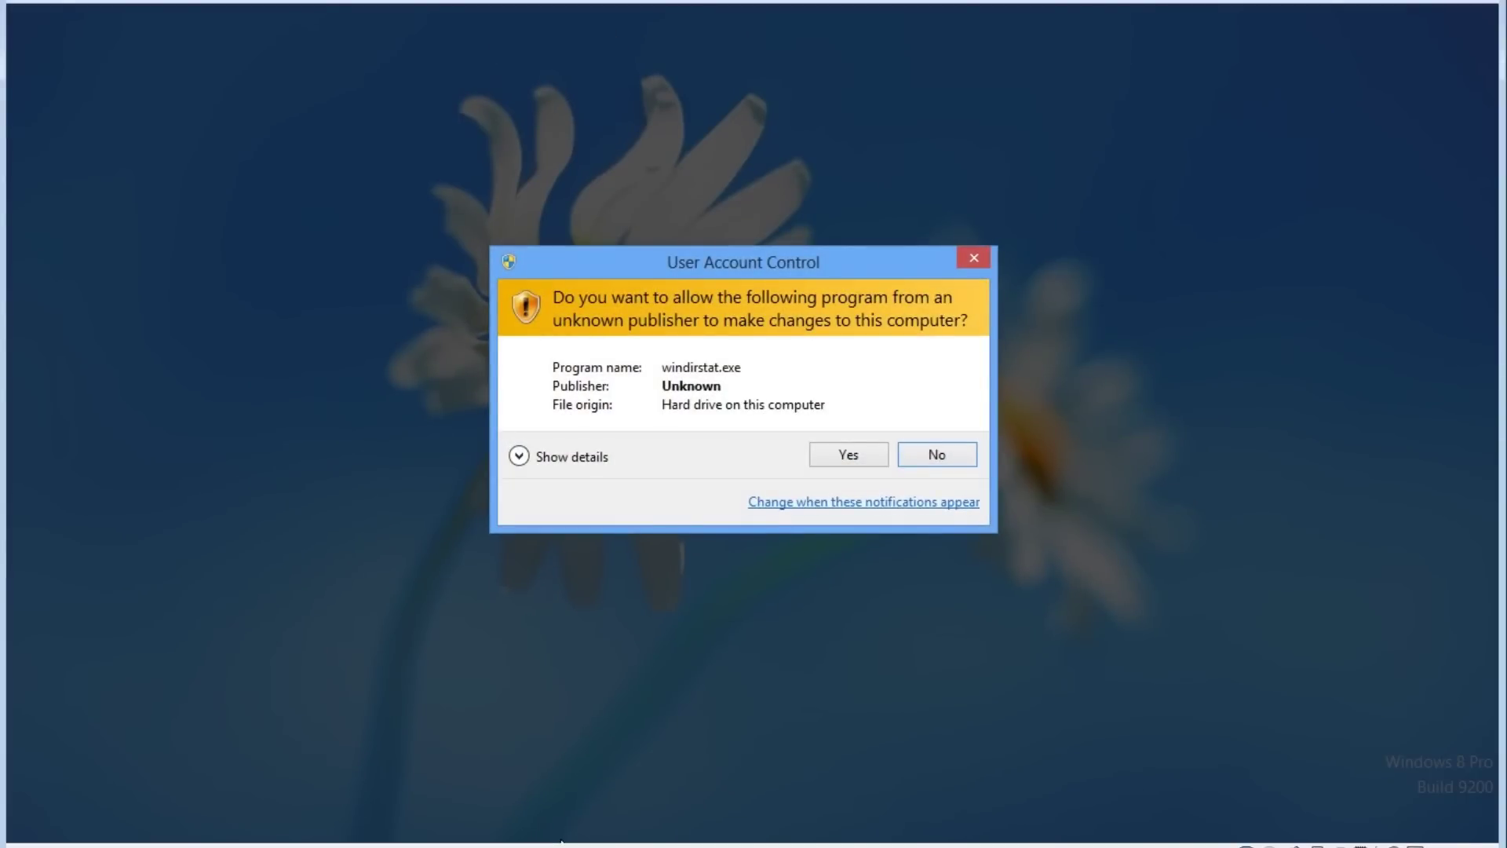
pyautogui.click(871, 455)
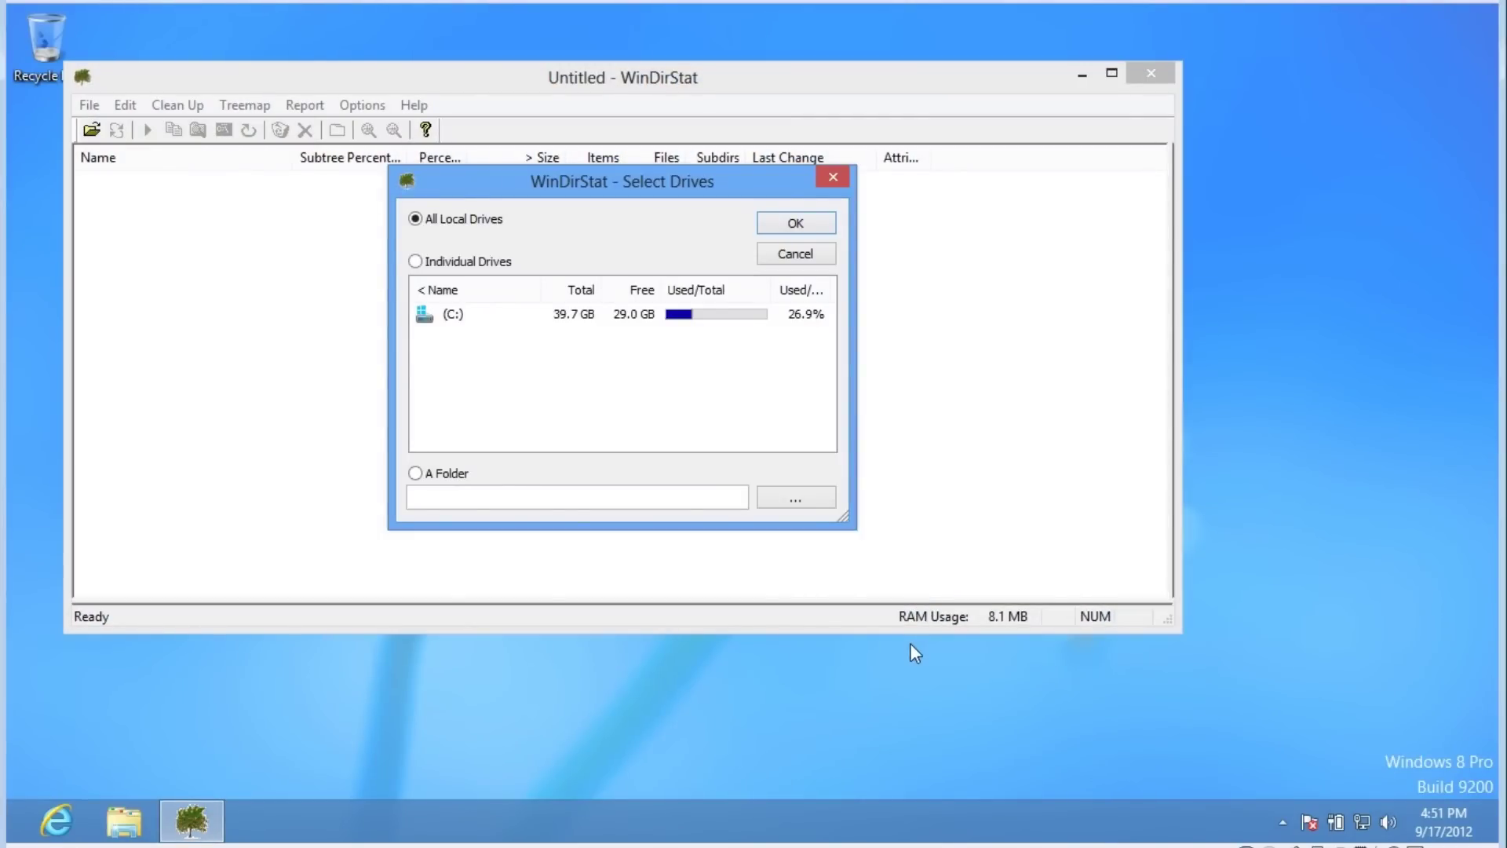
pyautogui.click(818, 254)
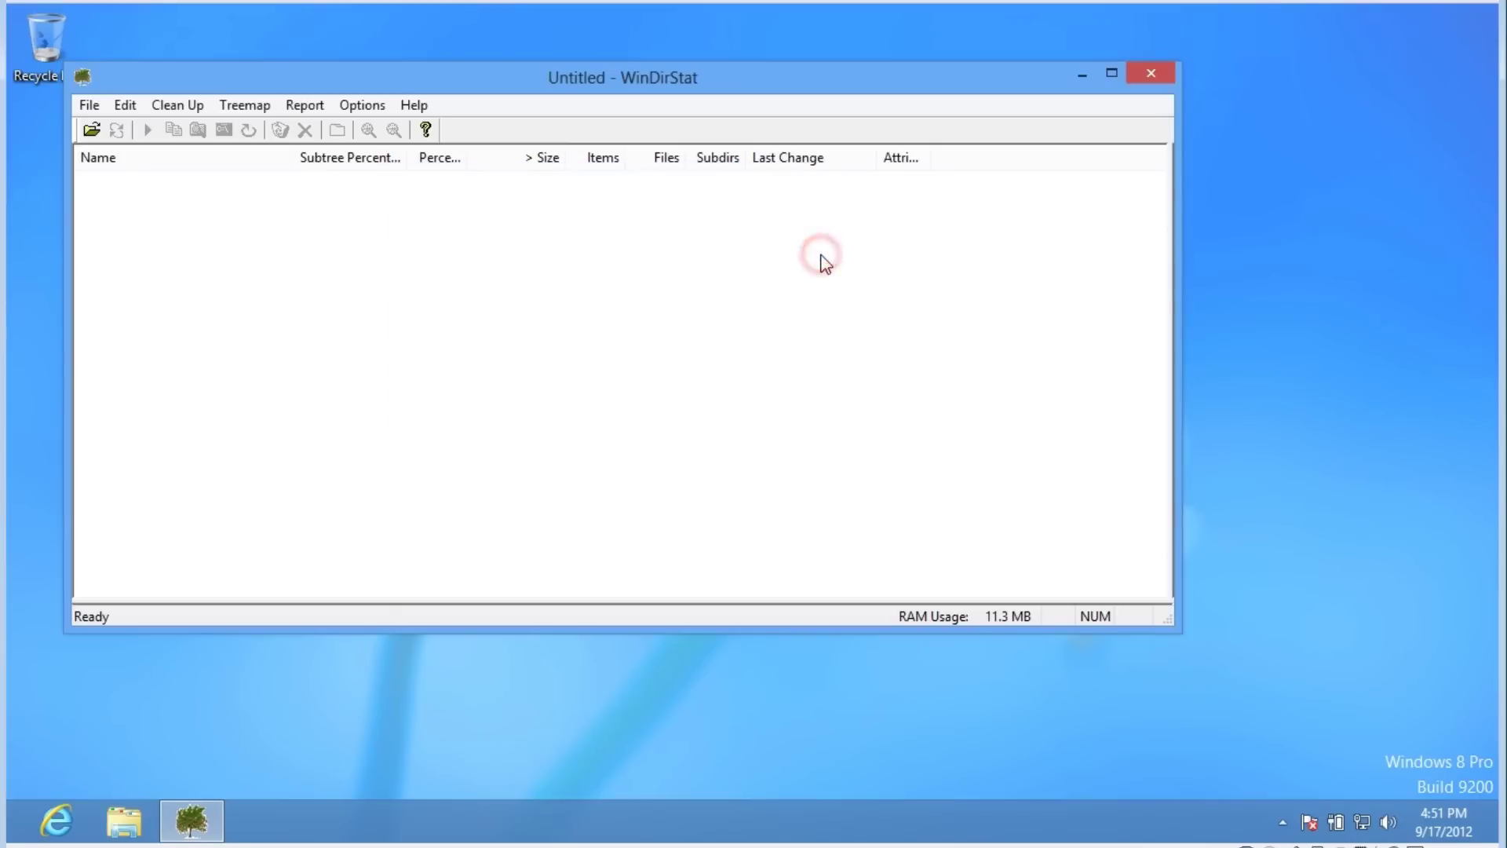
pyautogui.click(1151, 74)
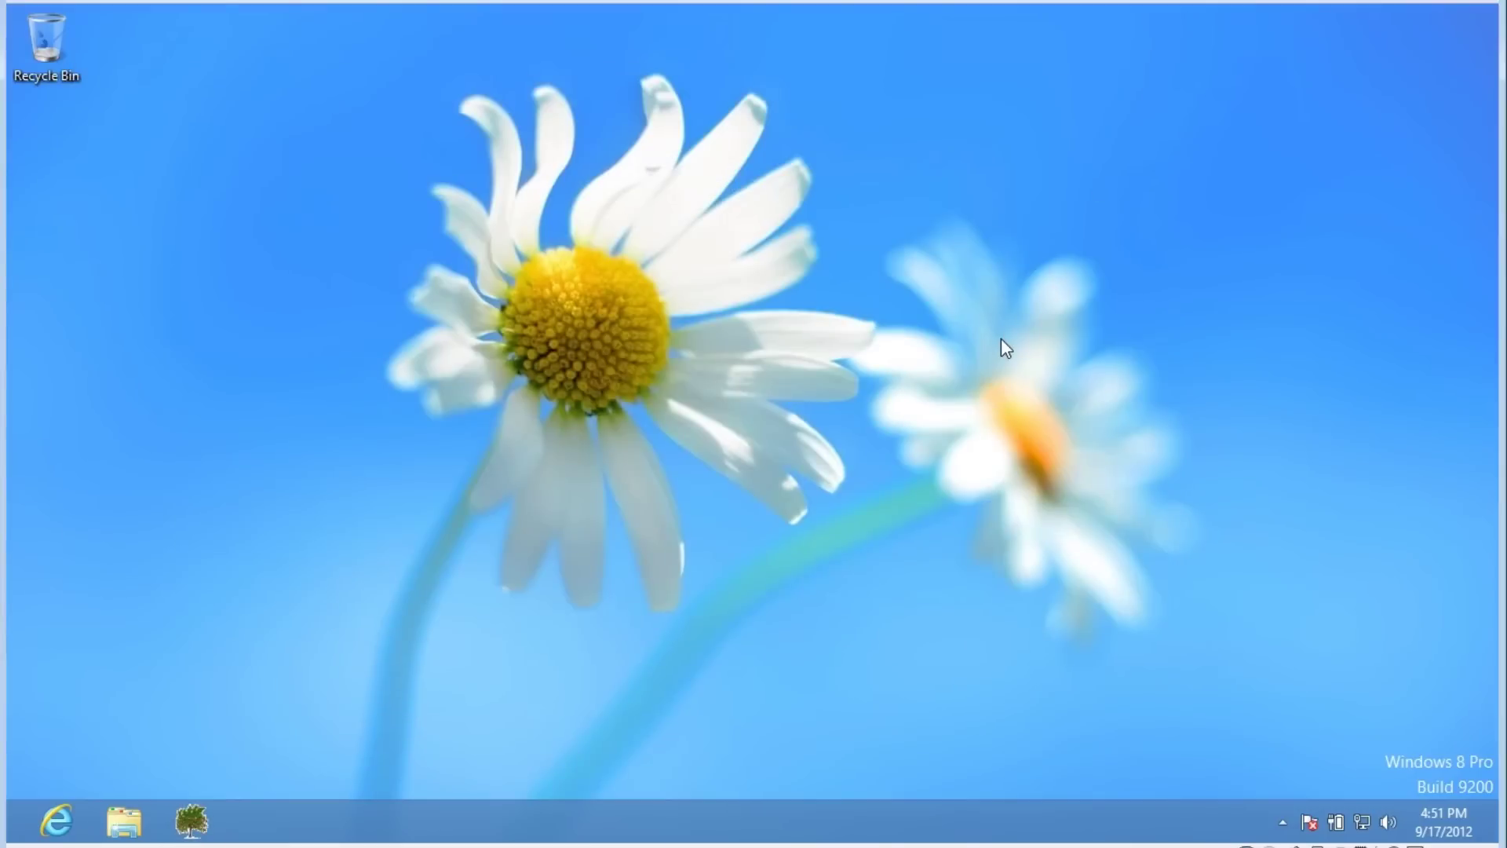
# From the All apps list, open WinDirStat's file location.
pyautogui.press('super')
pyautogui.rightClick(1334, 675)
pyautogui.click(1427, 785)
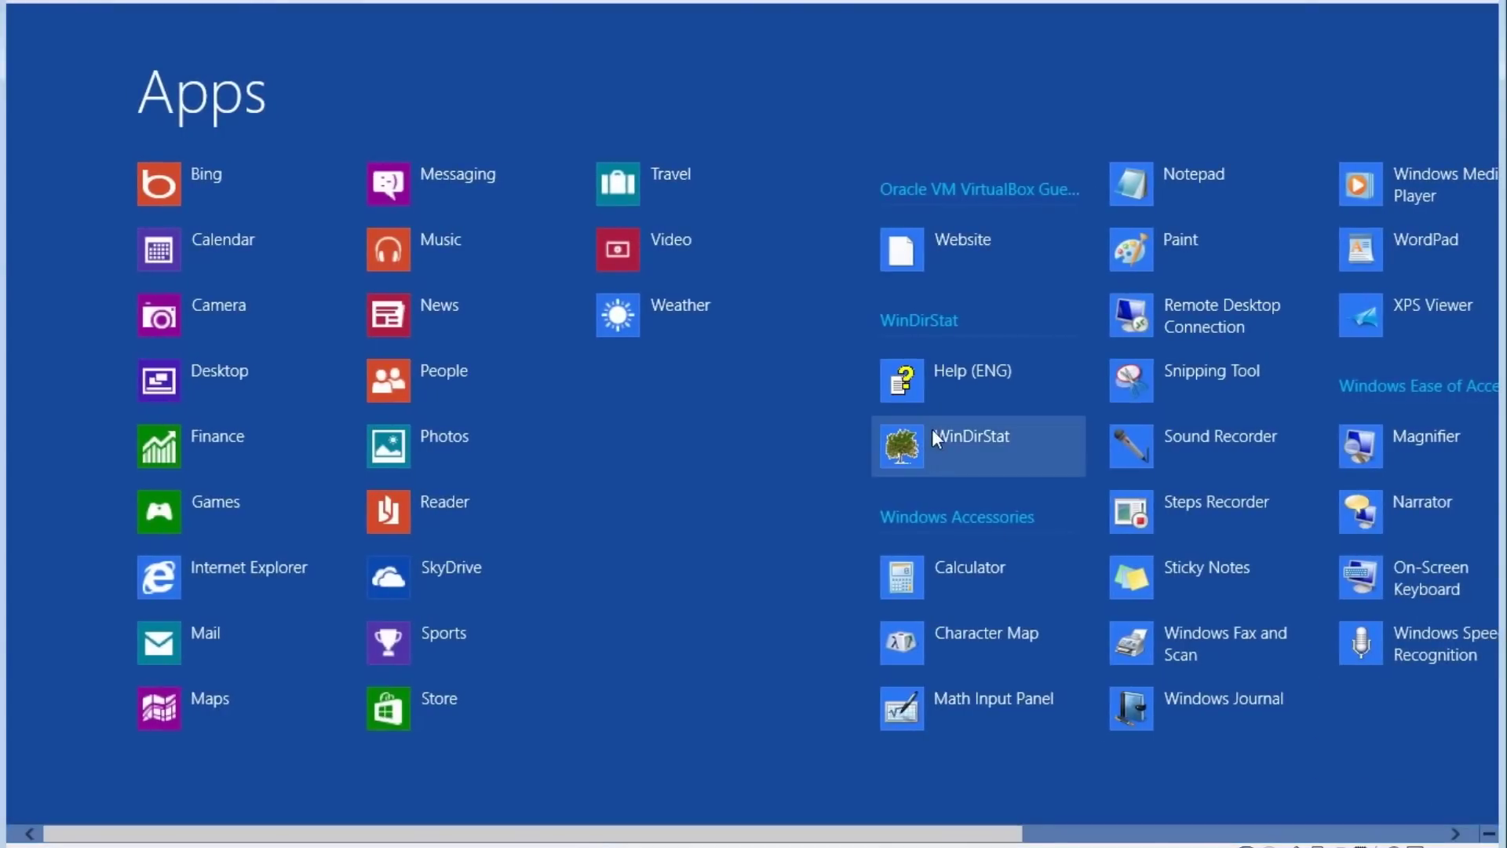
pyautogui.rightClick(933, 429)
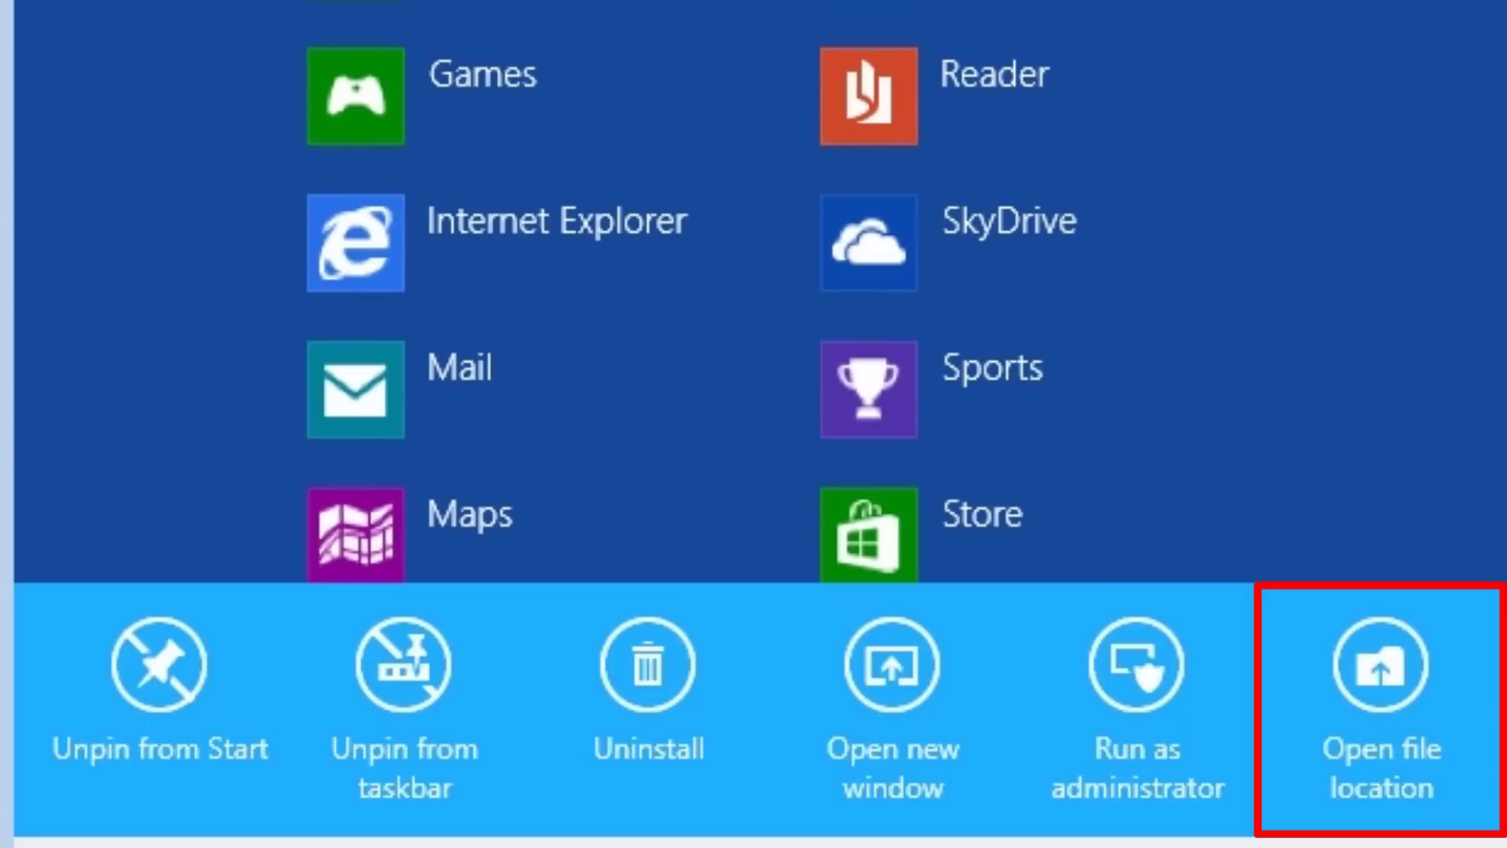
pyautogui.click(1394, 683)
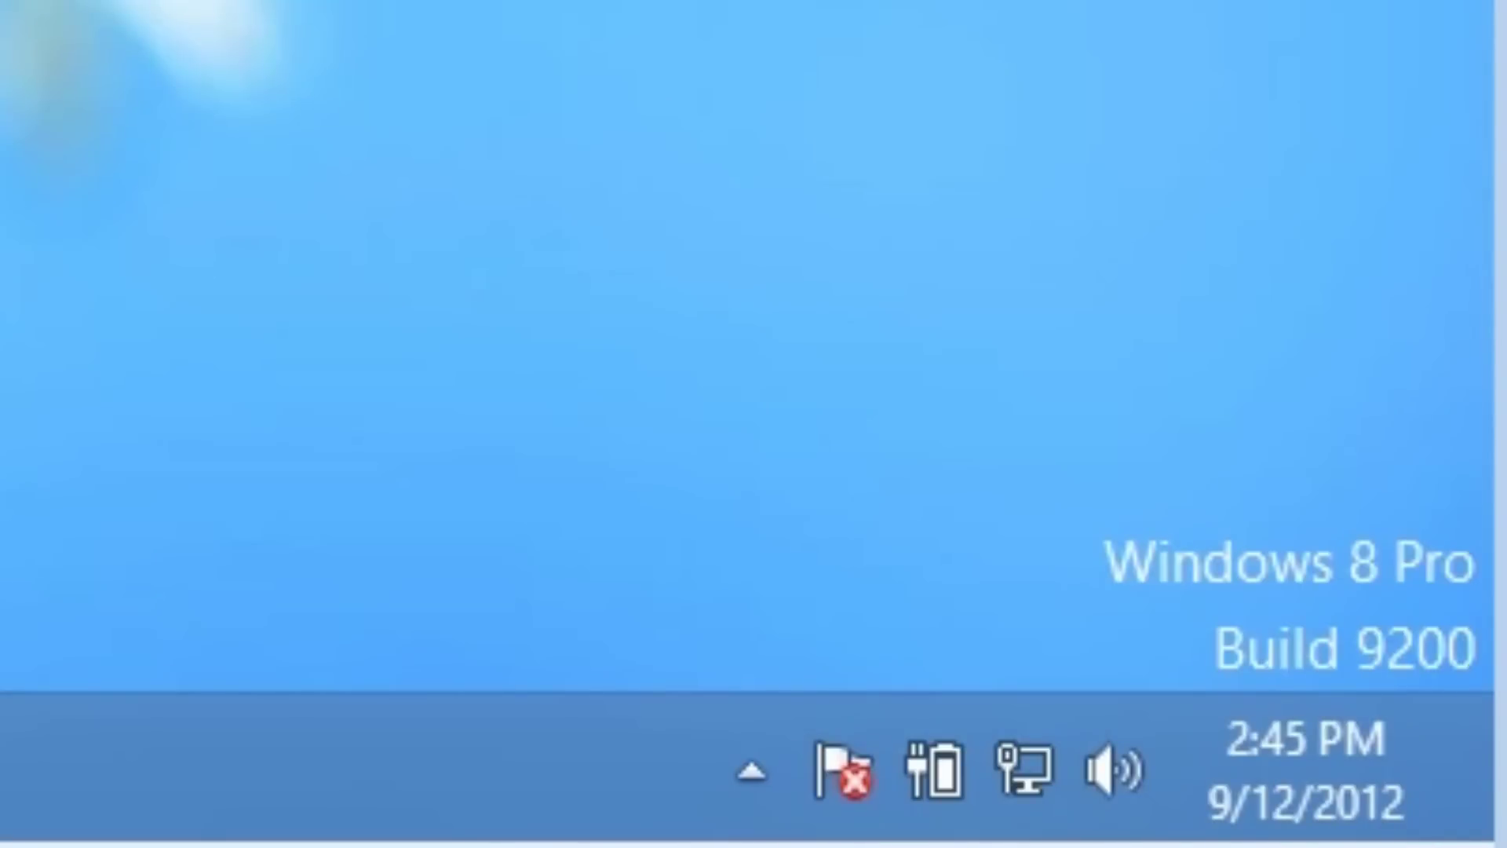
pyautogui.moveTo(1486, 823)
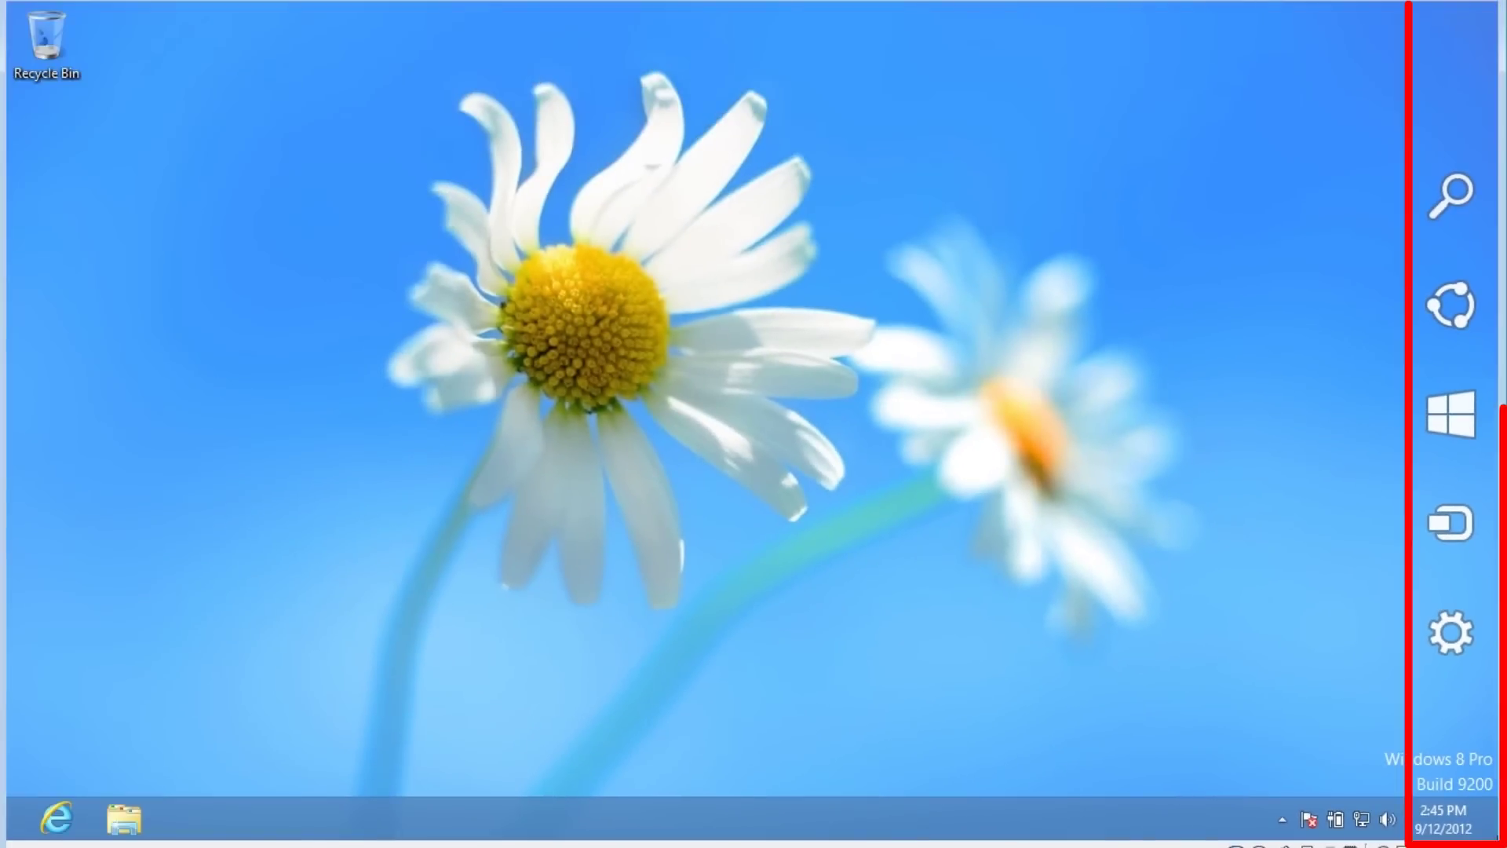
pyautogui.moveTo(1457, 685)
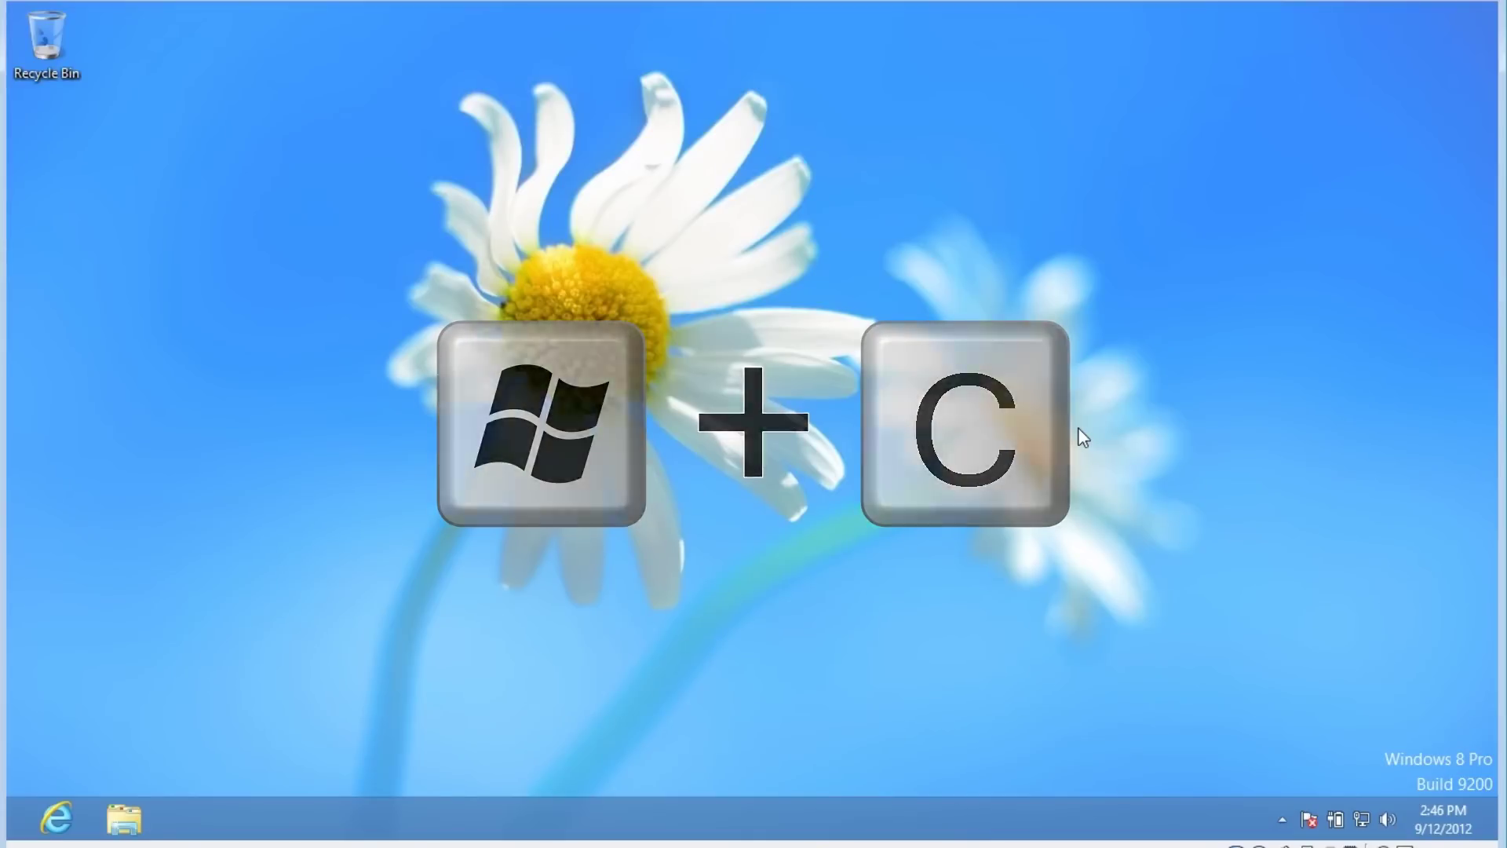
pyautogui.press('super+c')
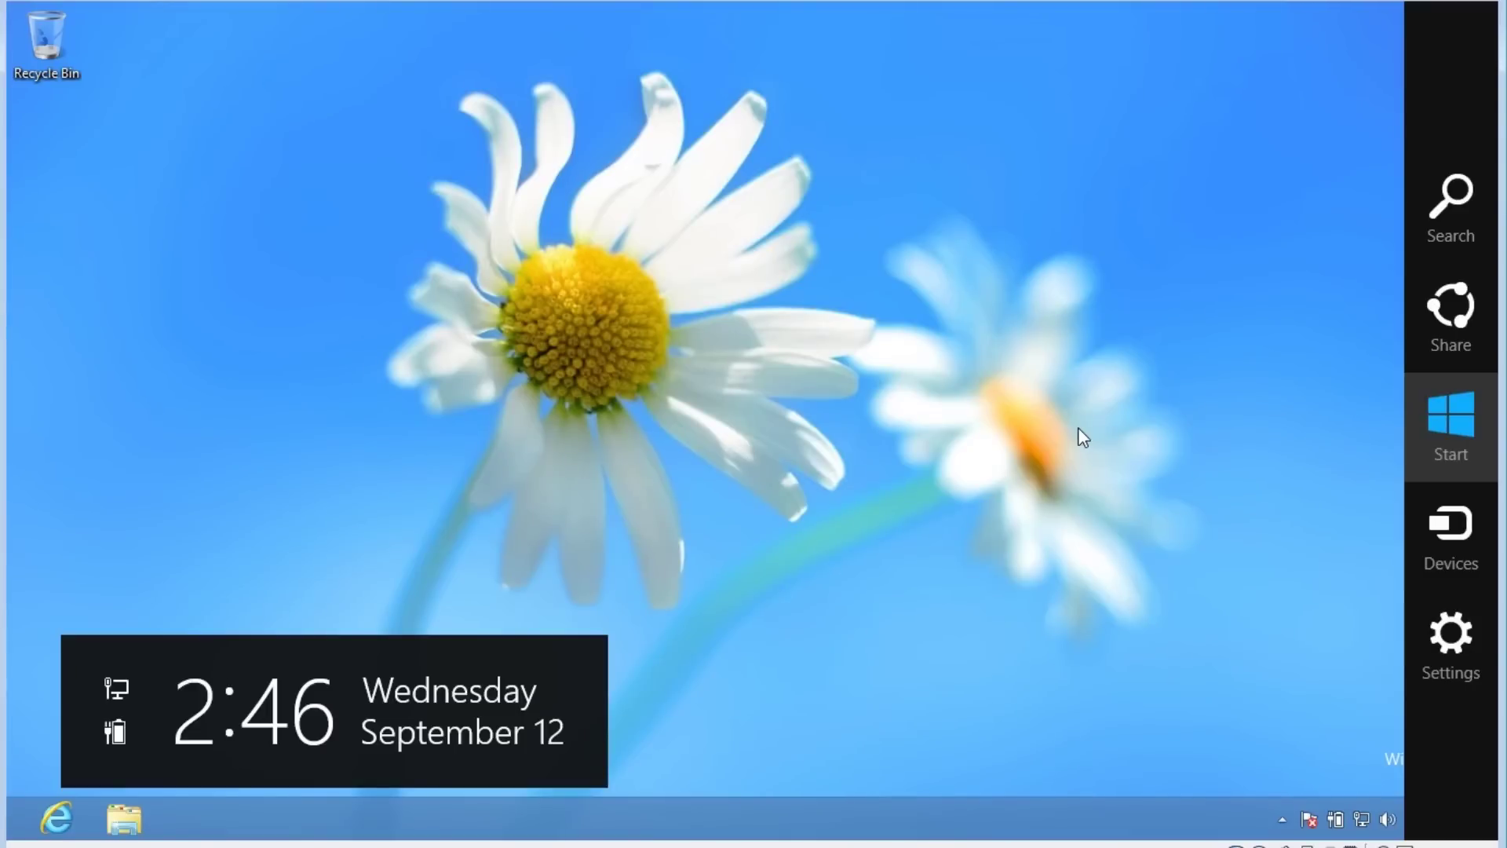
pyautogui.click(1077, 427)
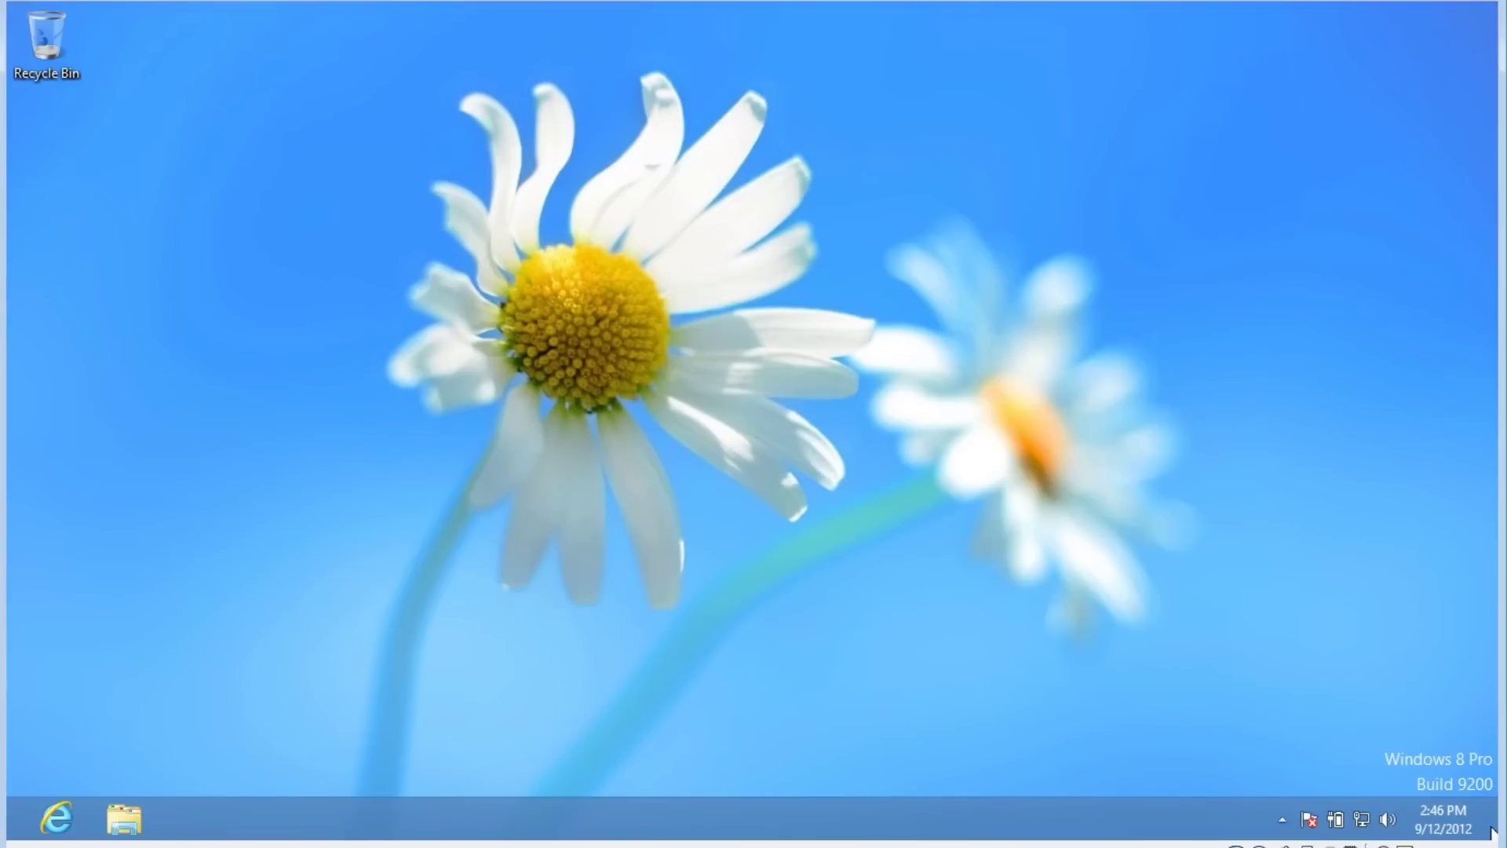
pyautogui.moveTo(1496, 838)
pyautogui.press('super+c')
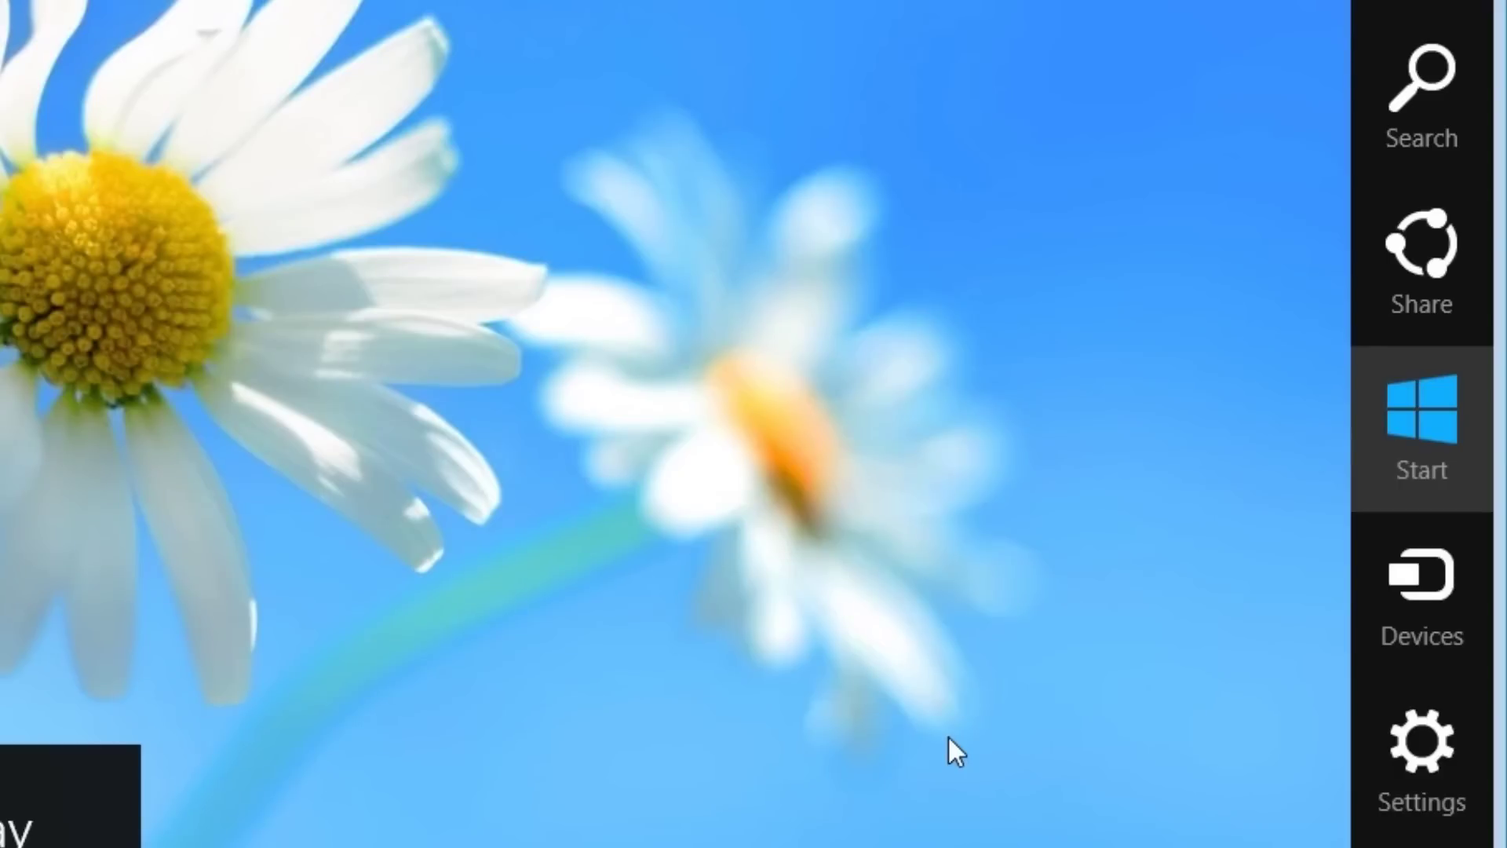
pyautogui.click(1417, 141)
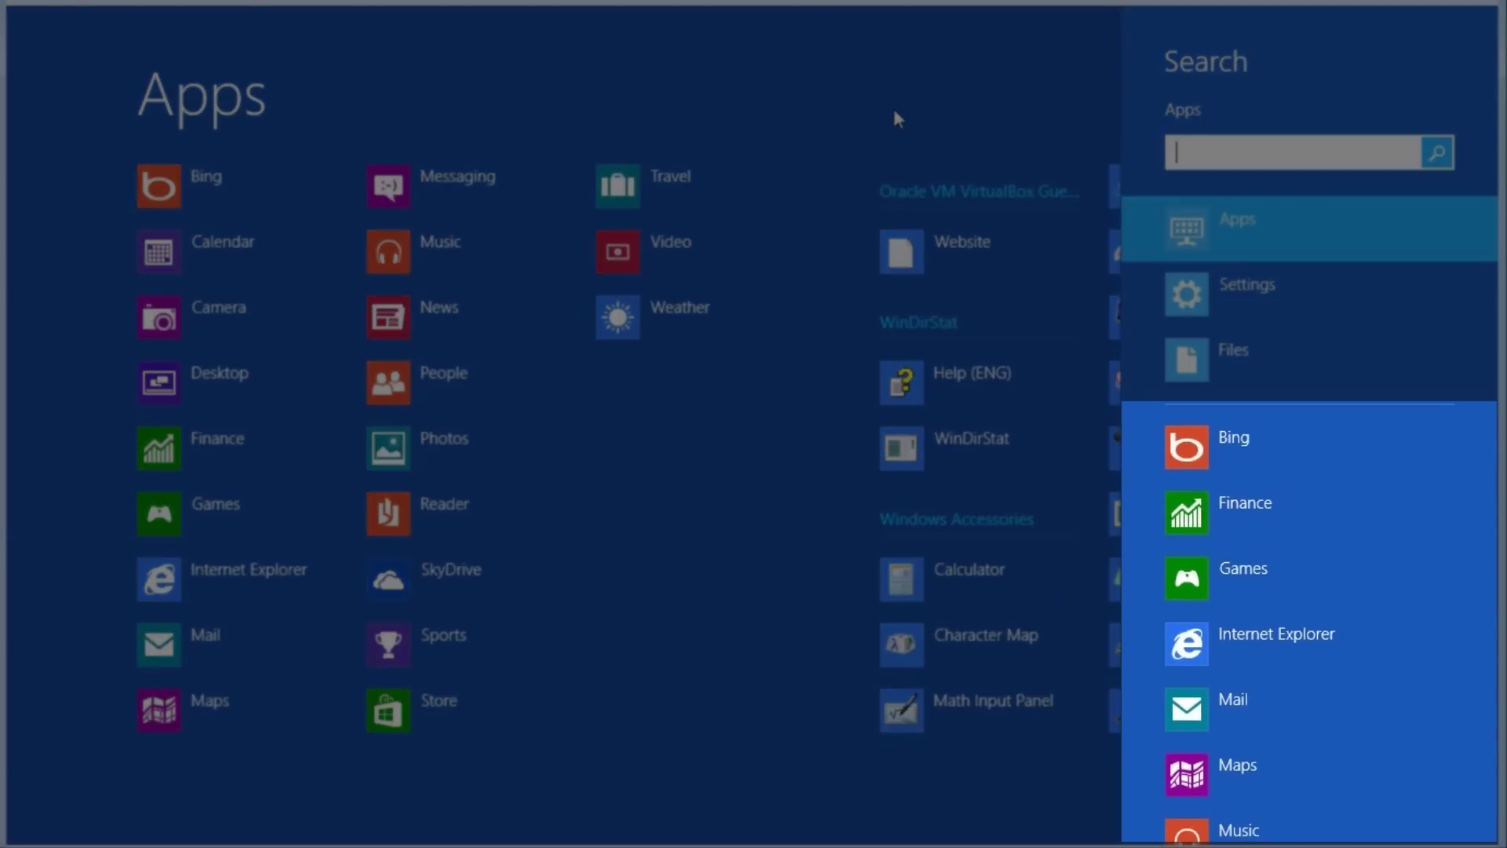
pyautogui.press('super')
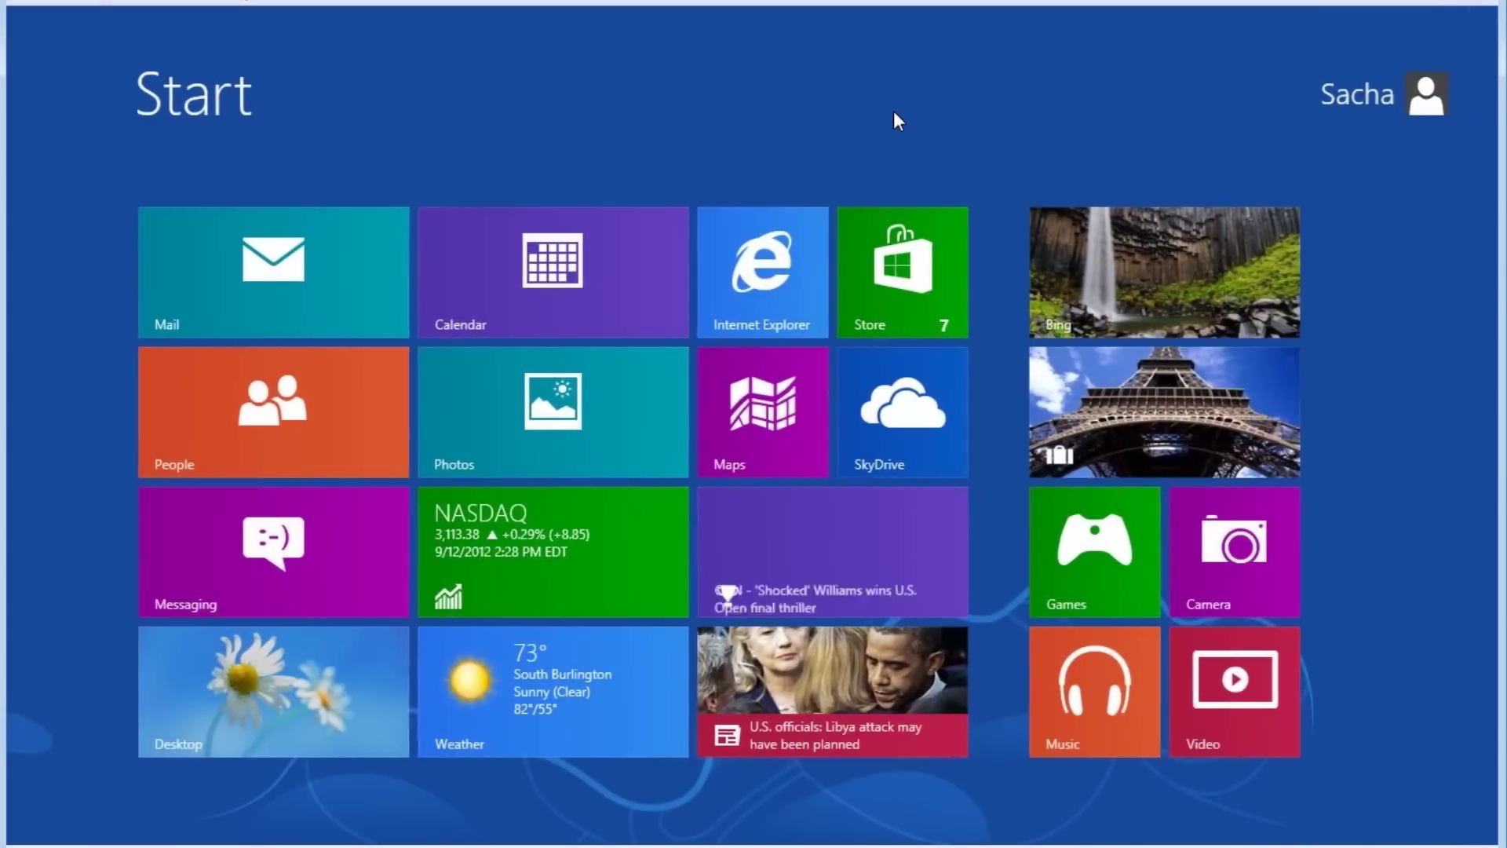
pyautogui.press('super+d')
pyautogui.press('super+c')
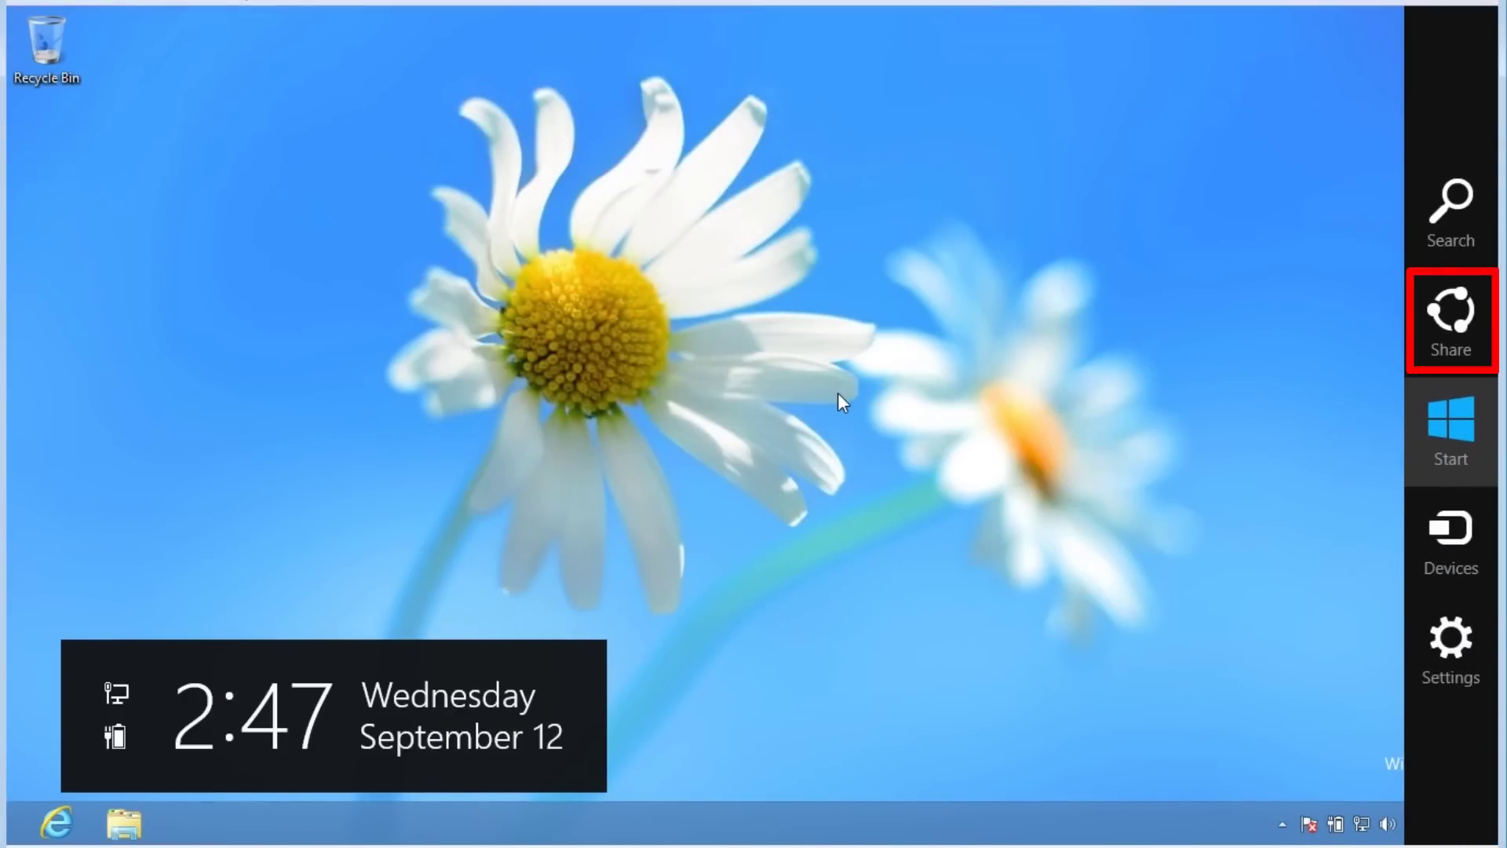
pyautogui.click(1451, 332)
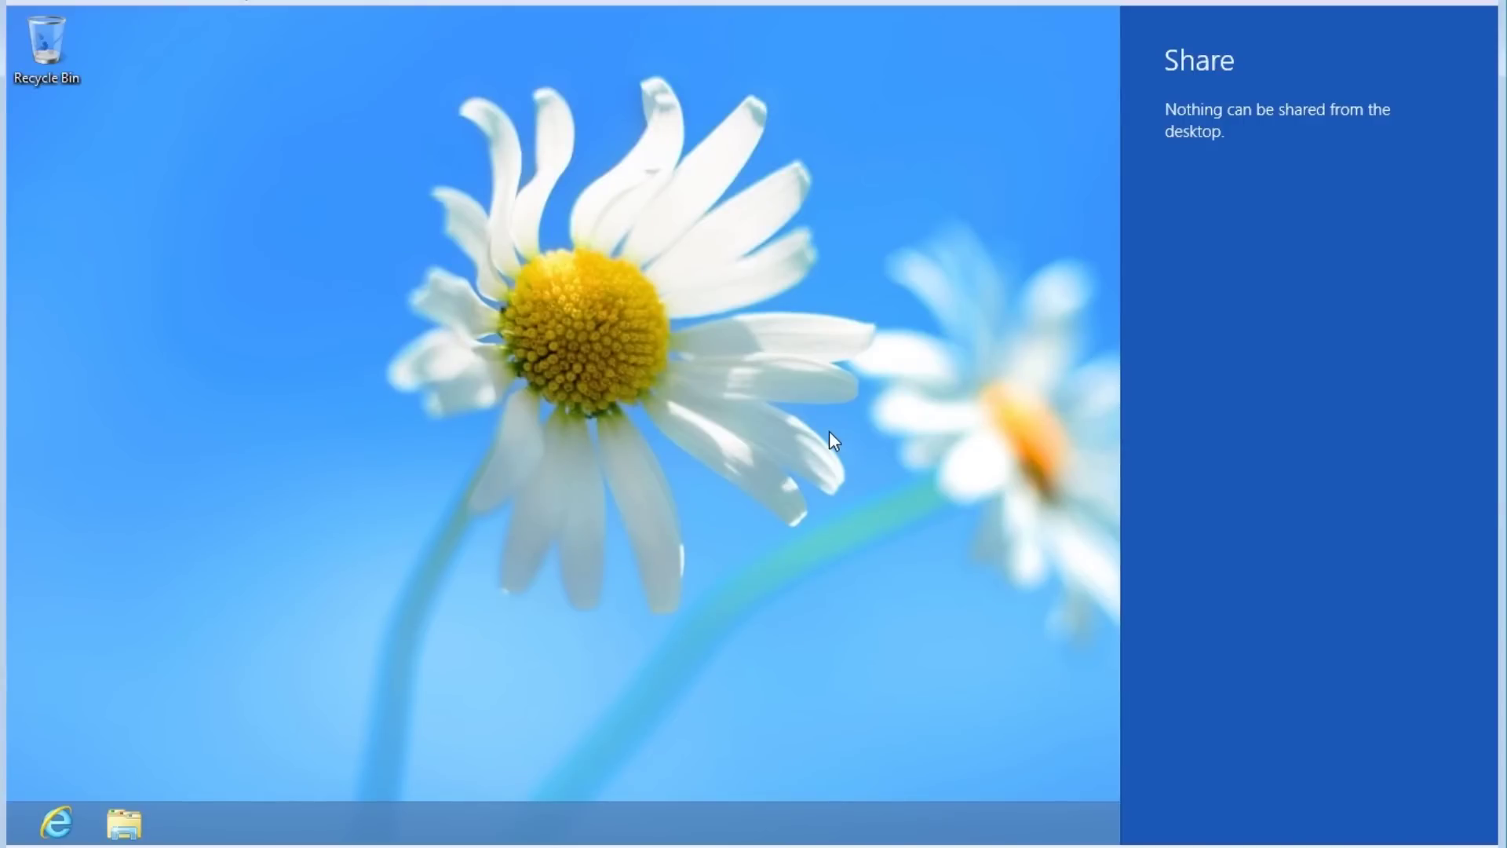
pyautogui.press('super+c')
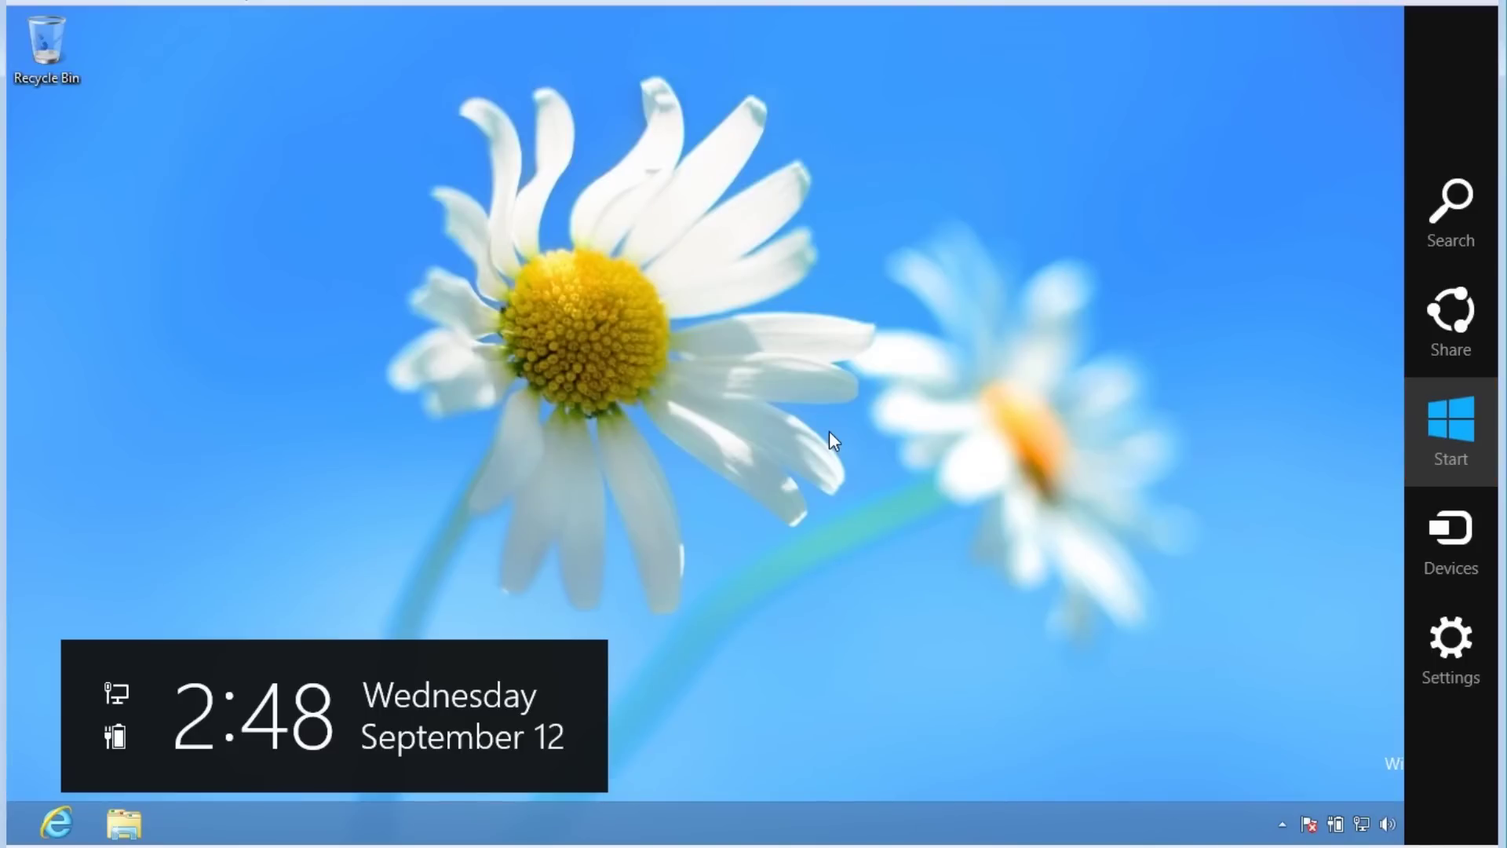
pyautogui.click(1450, 438)
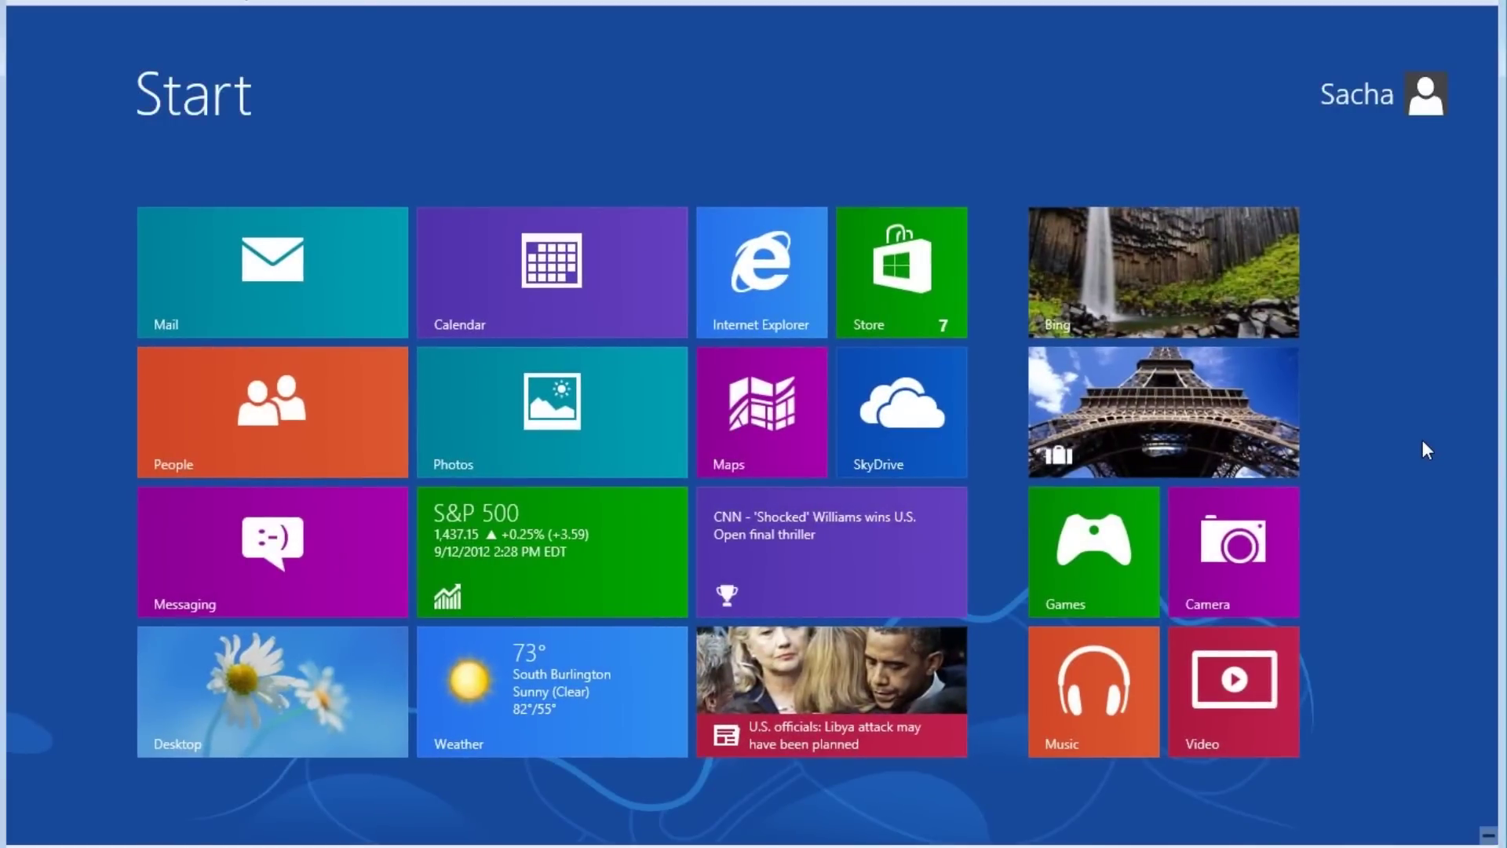
pyautogui.press('super')
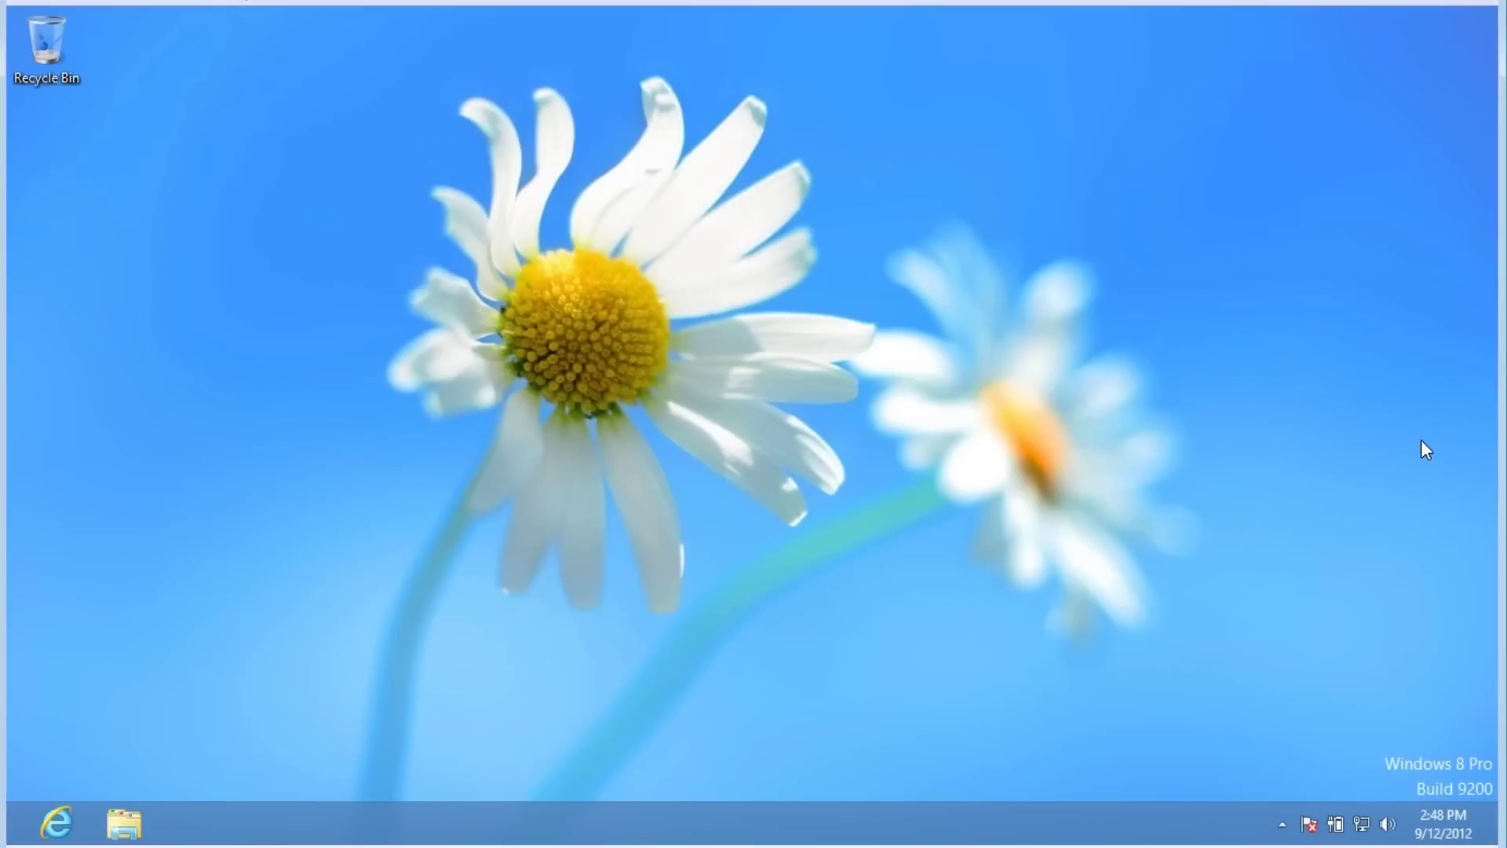
pyautogui.press('super+c')
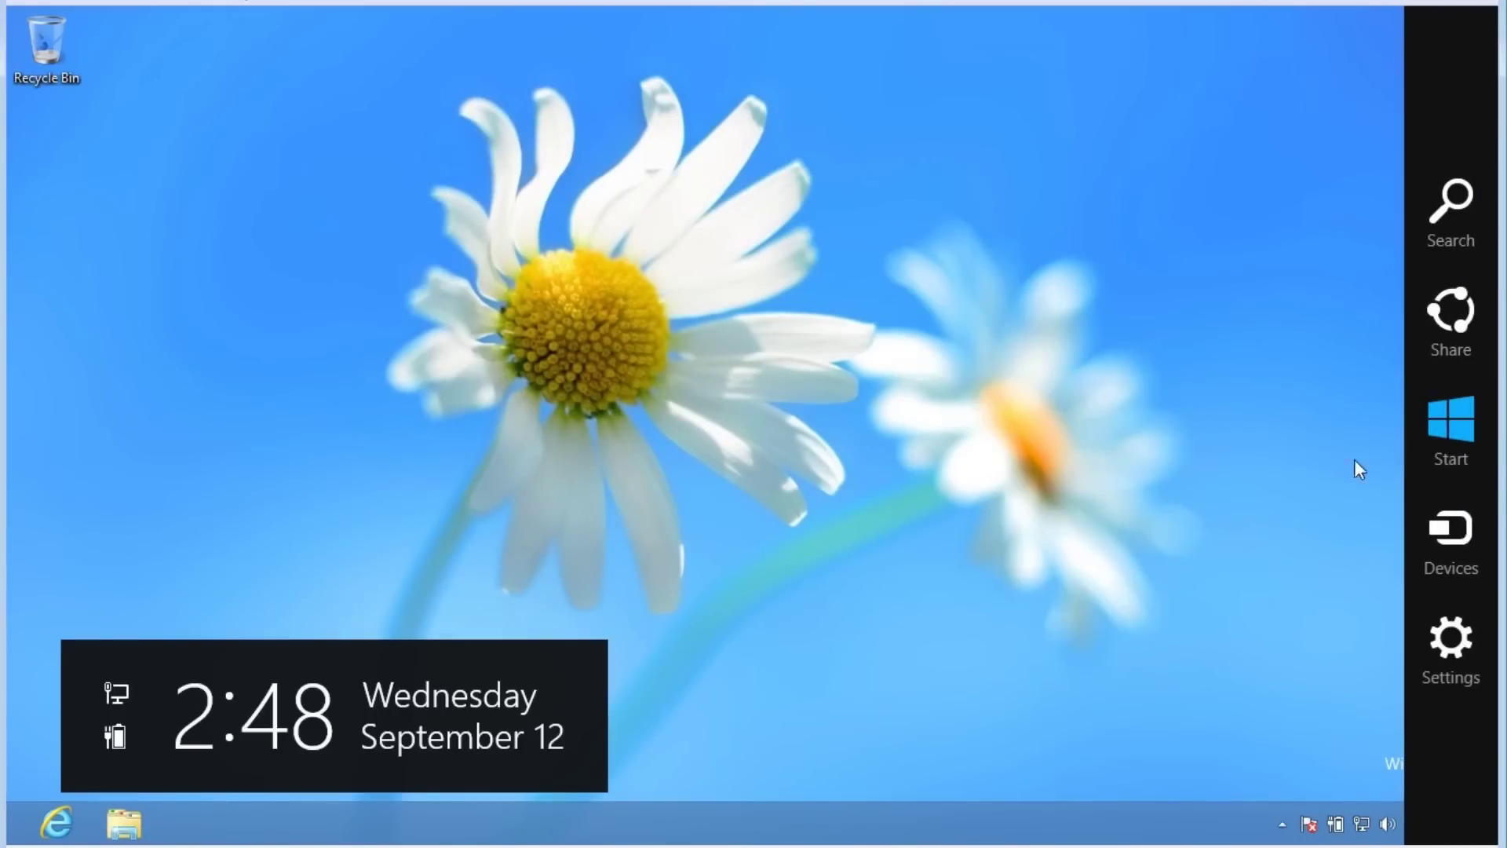
pyautogui.click(1439, 533)
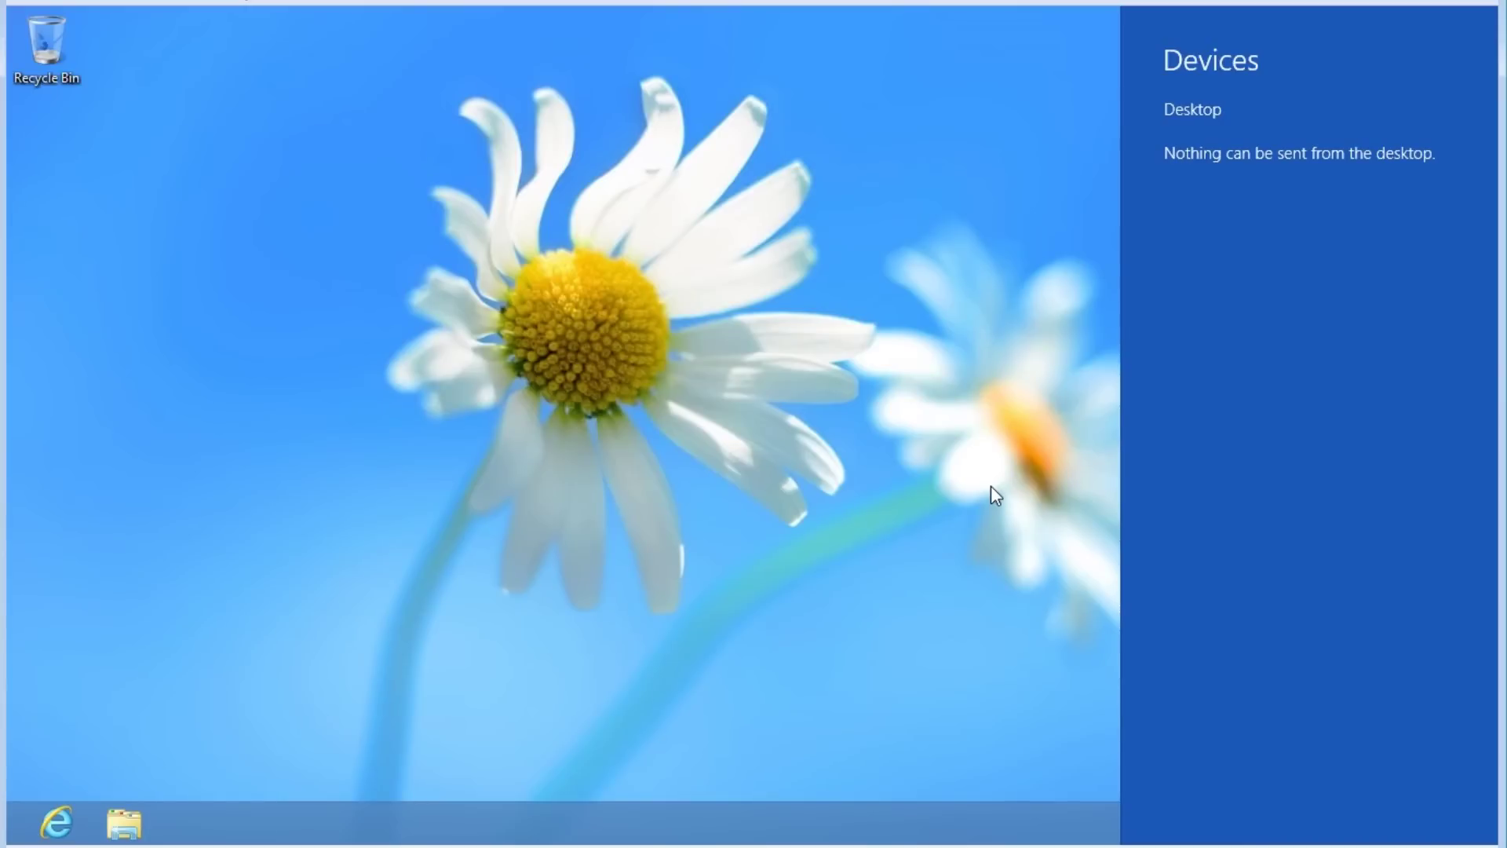
pyautogui.click(990, 486)
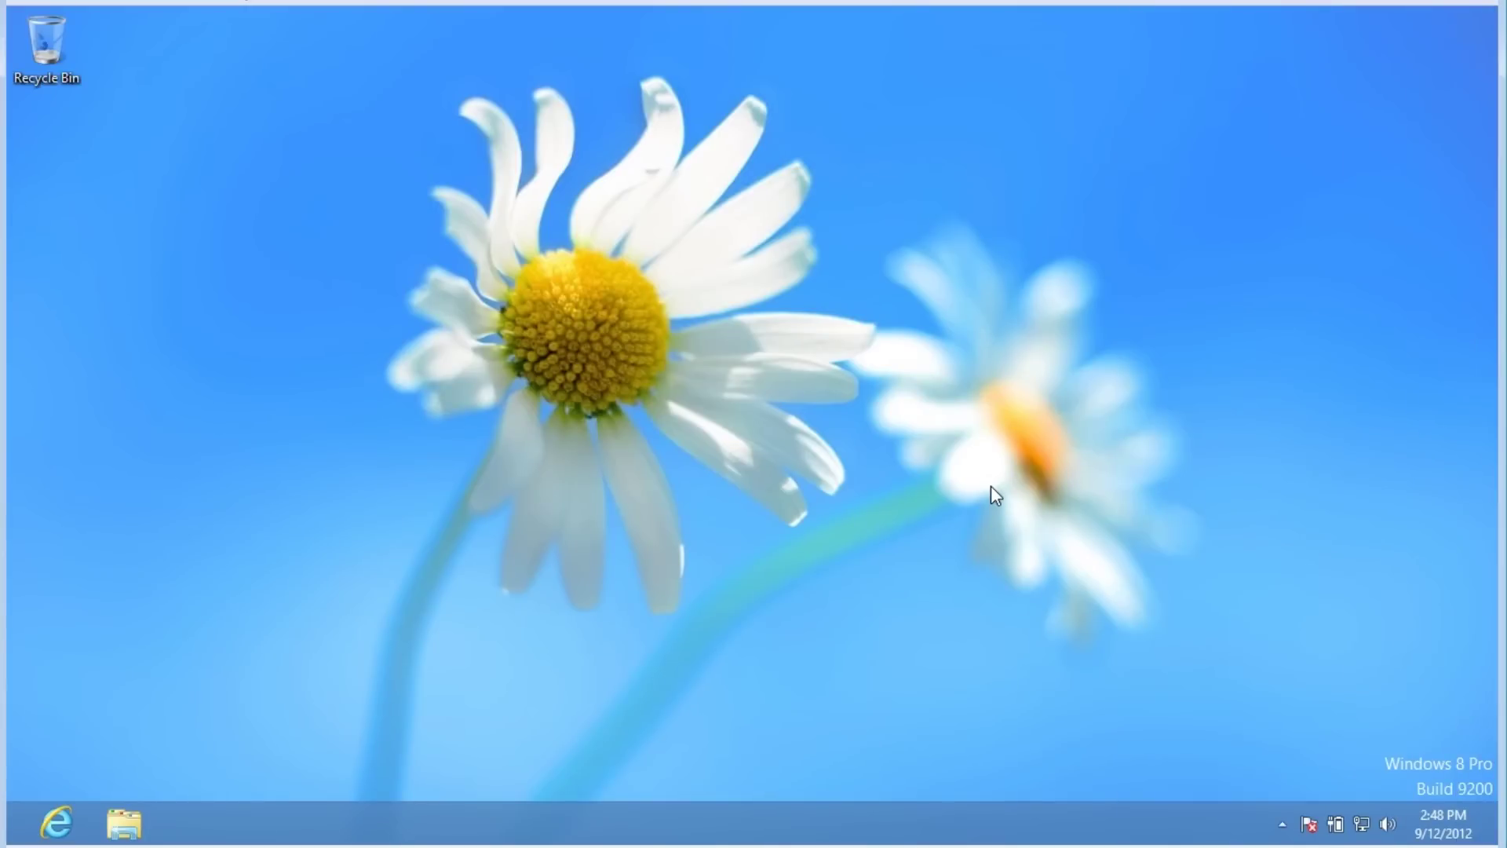
pyautogui.press('super+c')
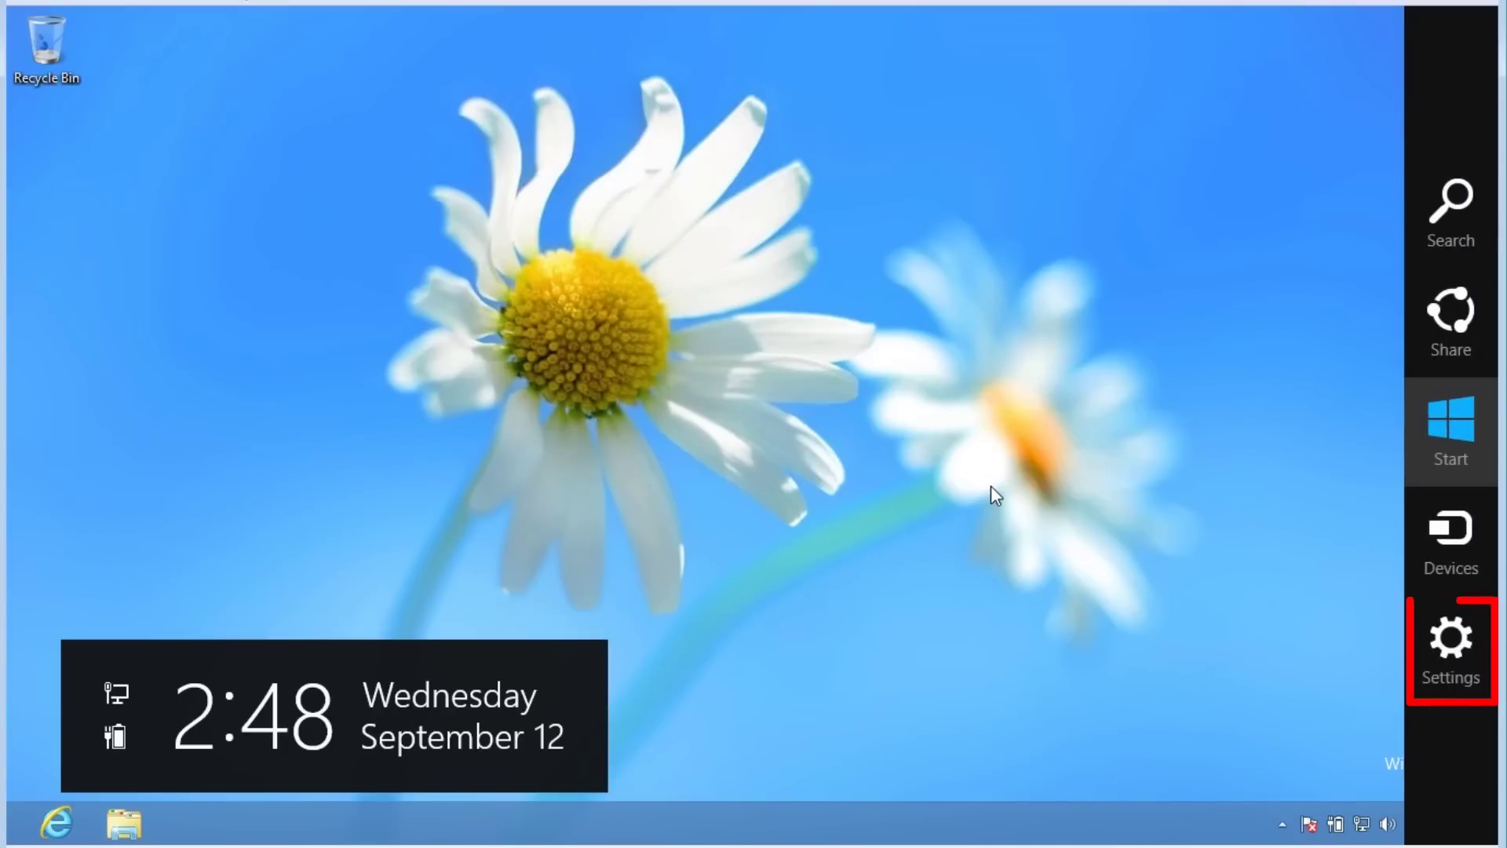
# Open the Control Panel from the Settings charm to reach the Personalization themes.
pyautogui.click(1451, 648)
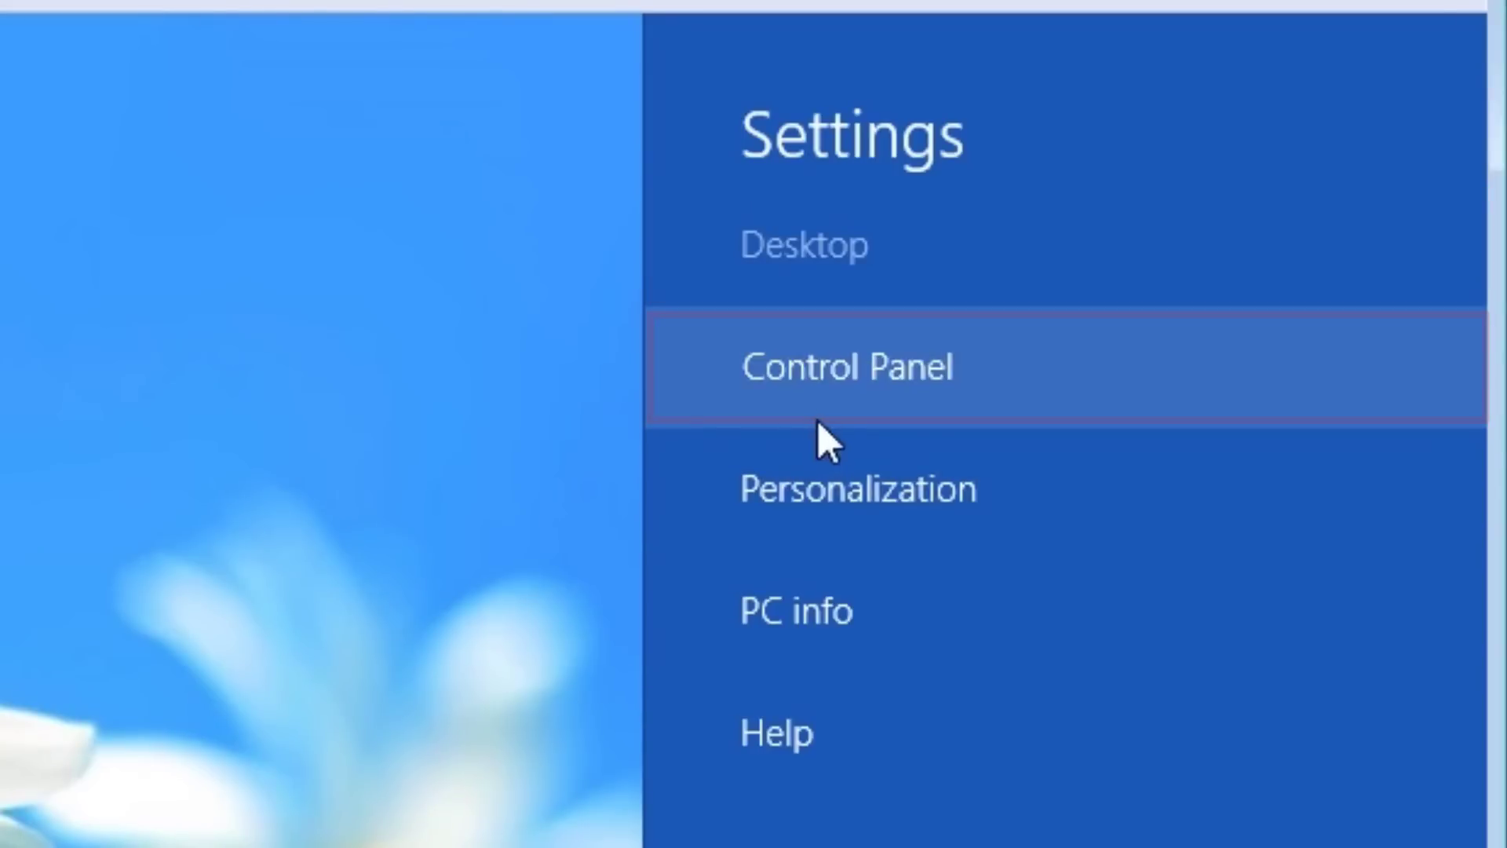
pyautogui.click(777, 404)
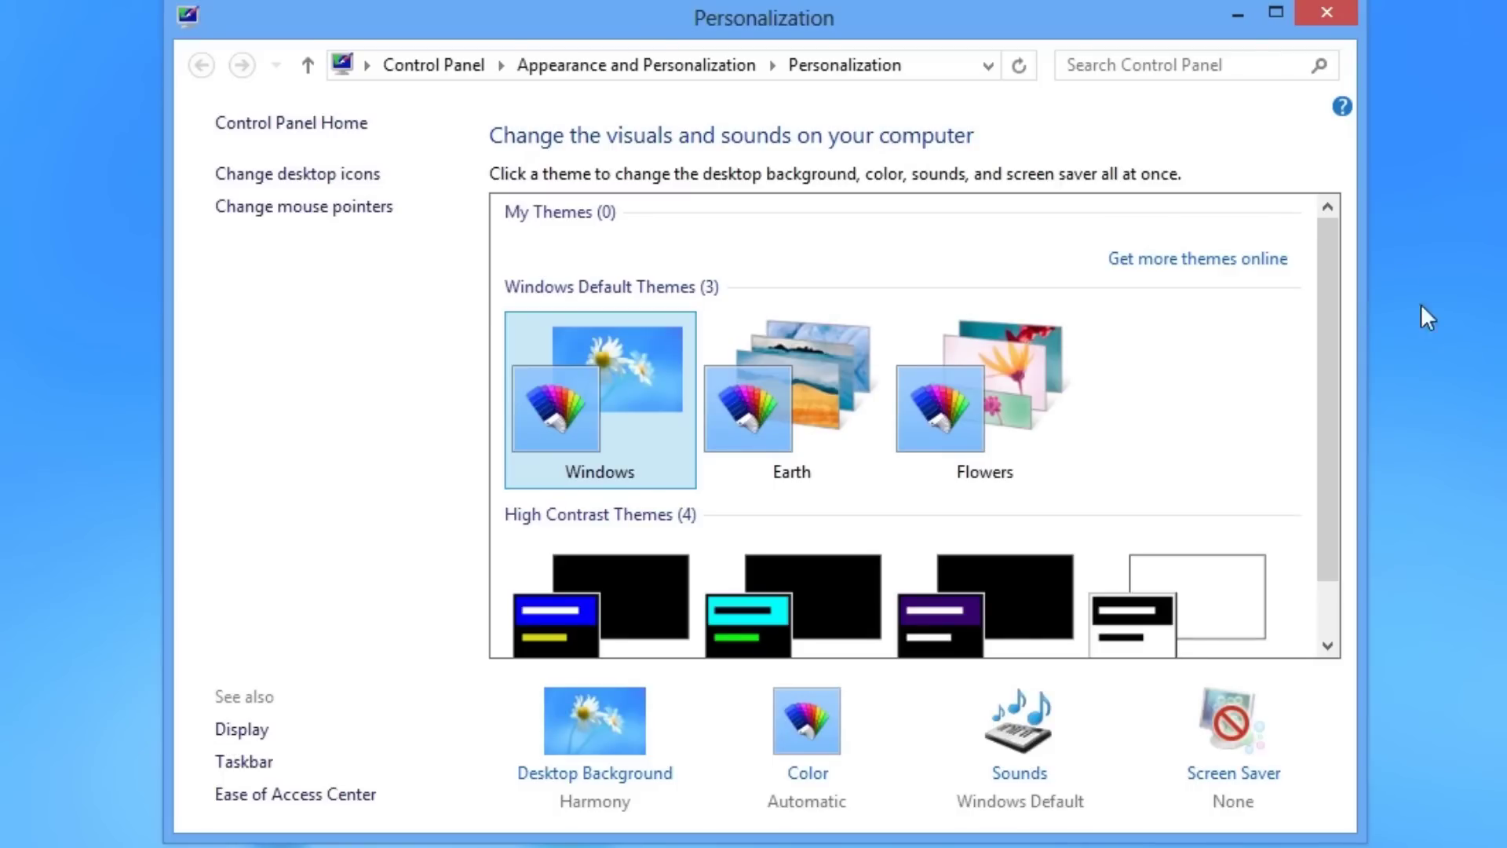
# Close Personalization, view PC info from the Settings charm, then open Windows Help.
pyautogui.click(1327, 12)
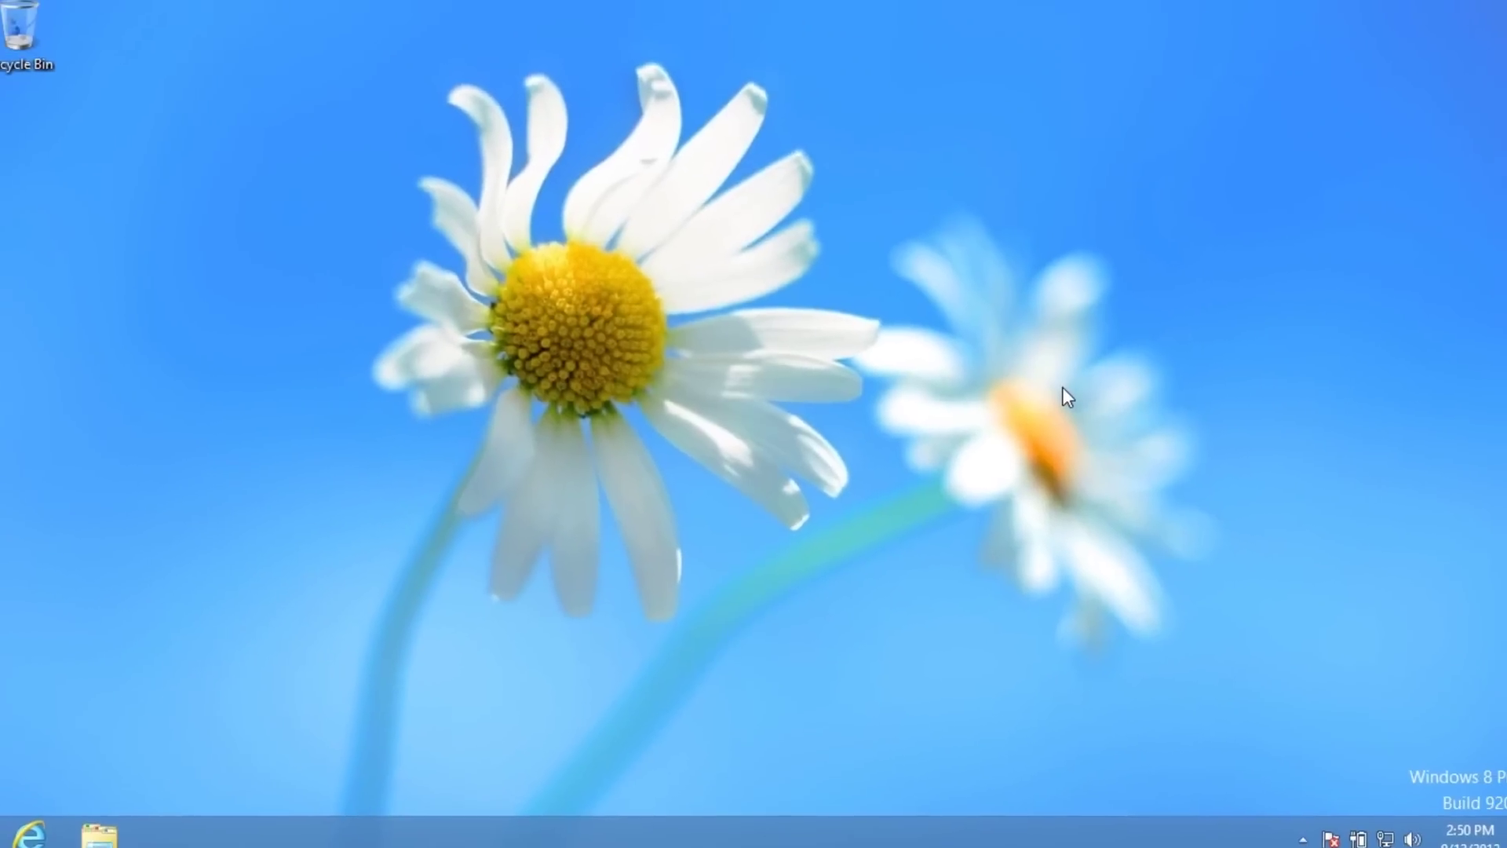
pyautogui.press('super+c')
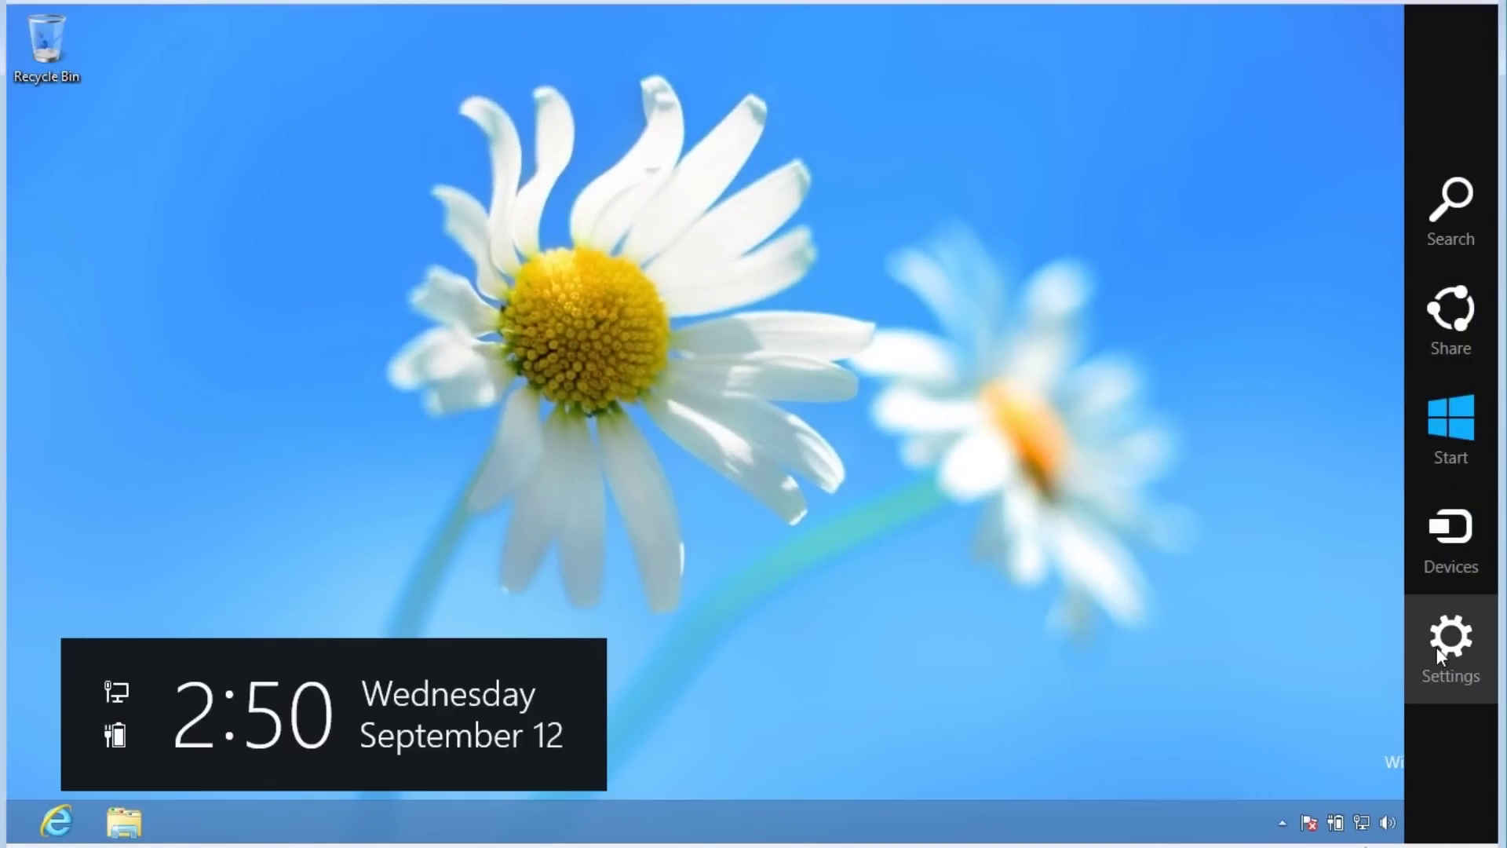
pyautogui.click(1449, 650)
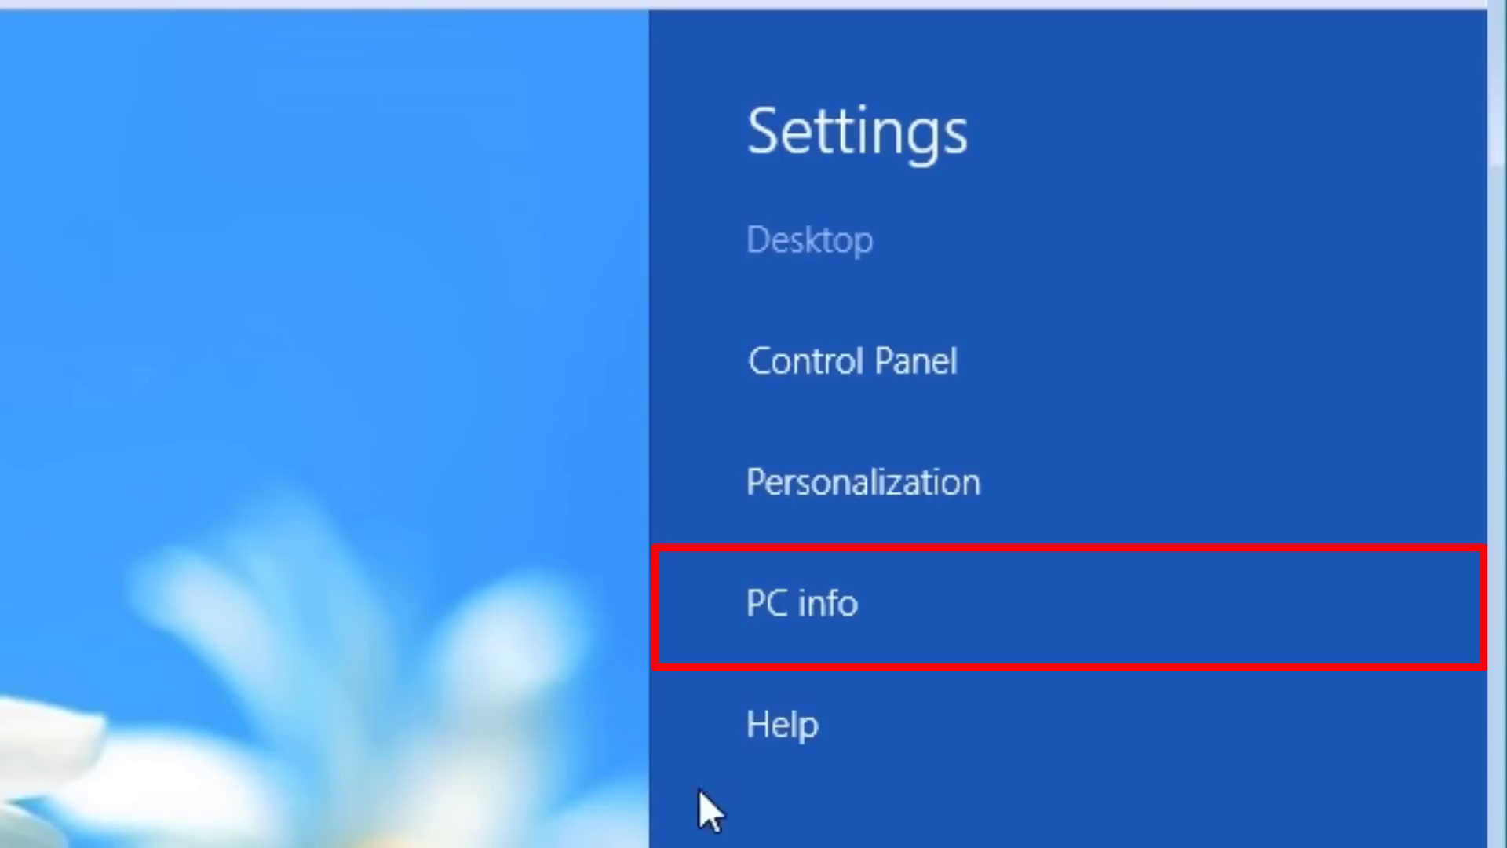
pyautogui.click(848, 611)
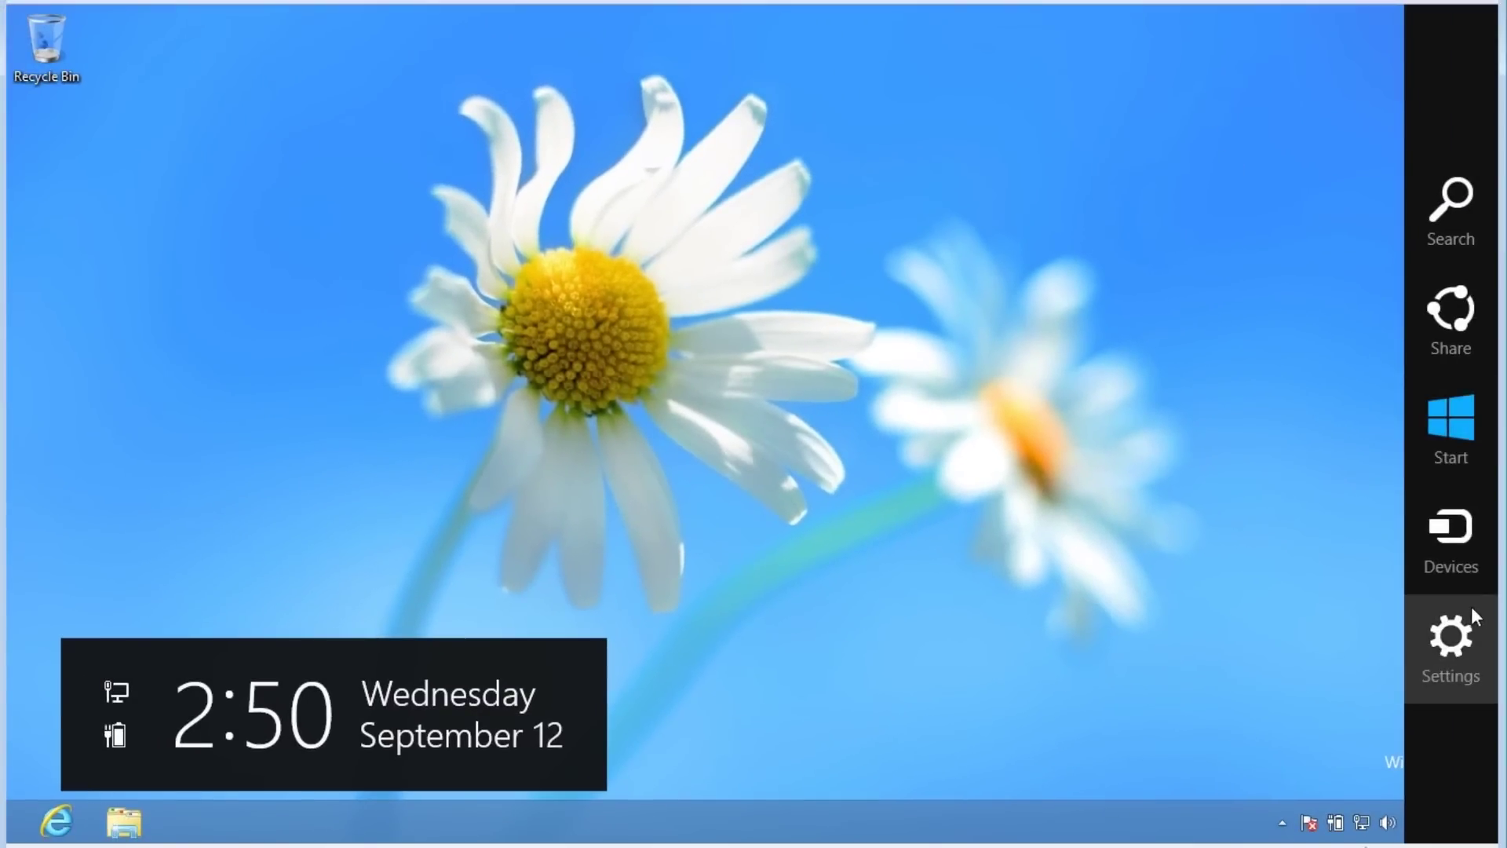
pyautogui.click(1451, 640)
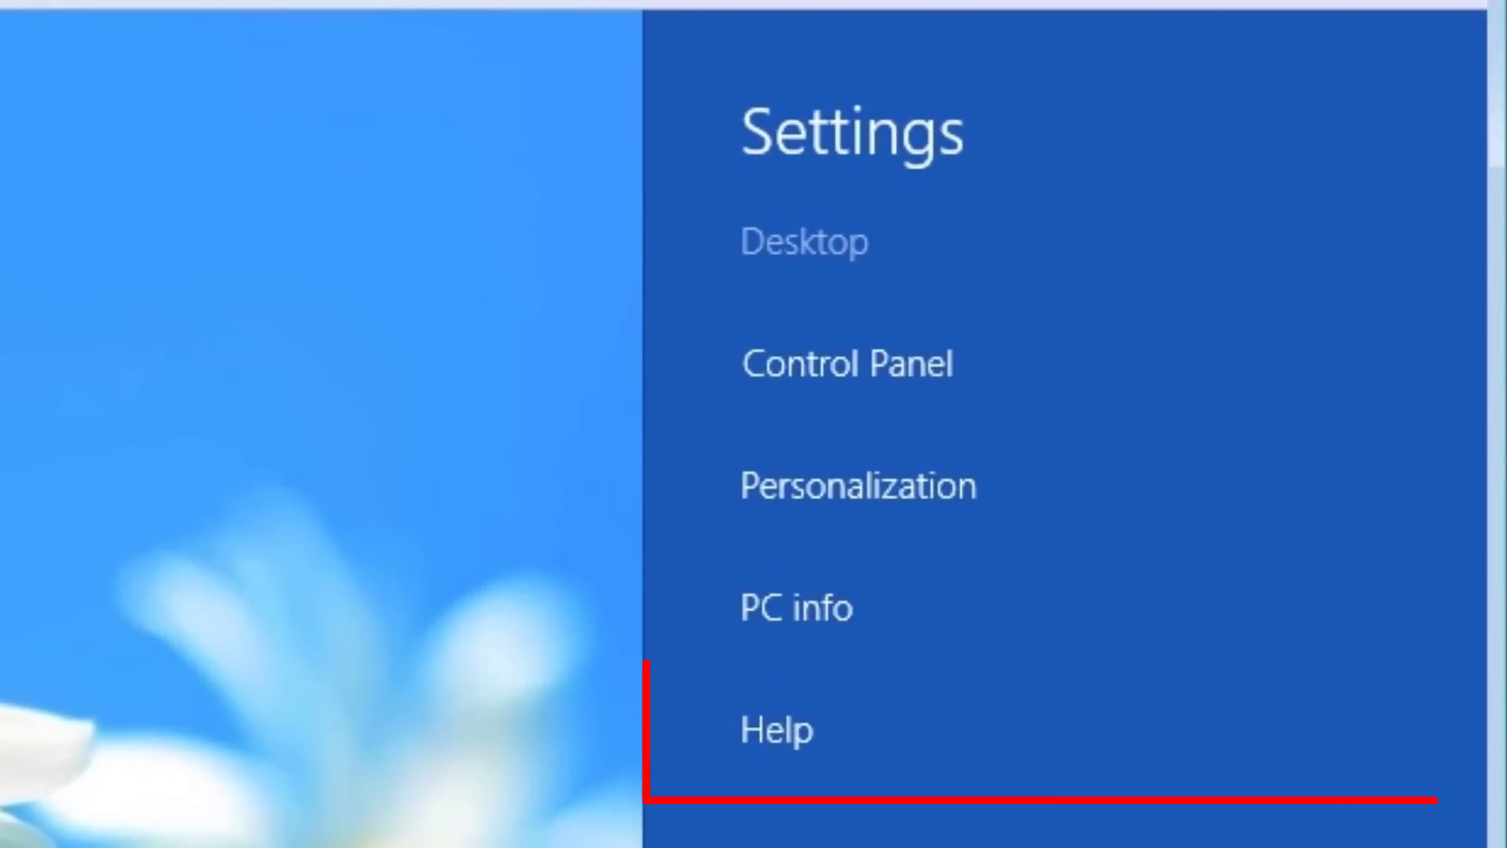
pyautogui.click(794, 707)
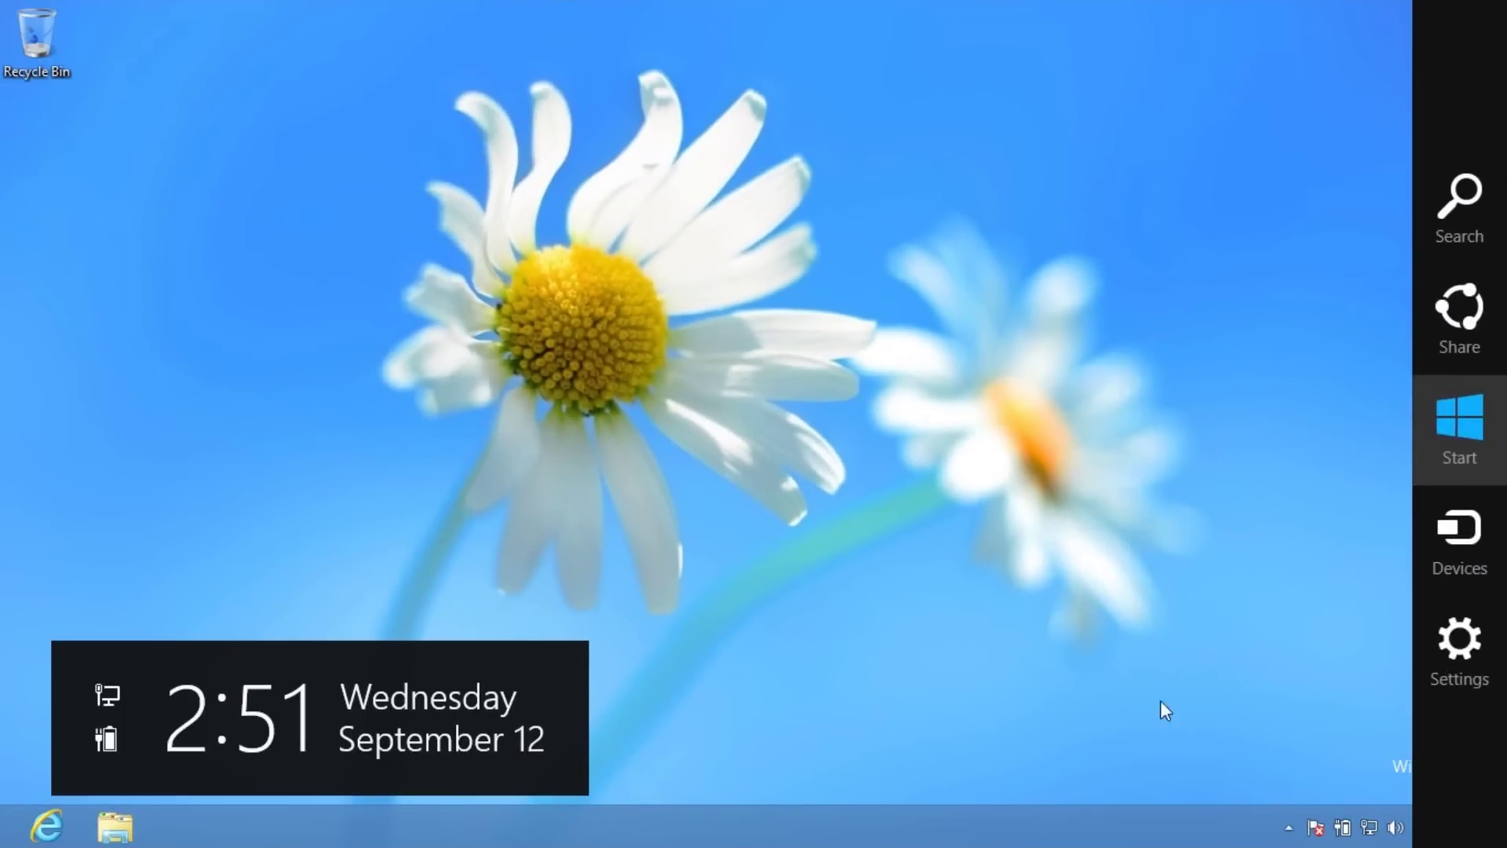
# Show the Power menu's Shut down and Restart choices from Settings, then dismiss them unused.
pyautogui.click(1437, 698)
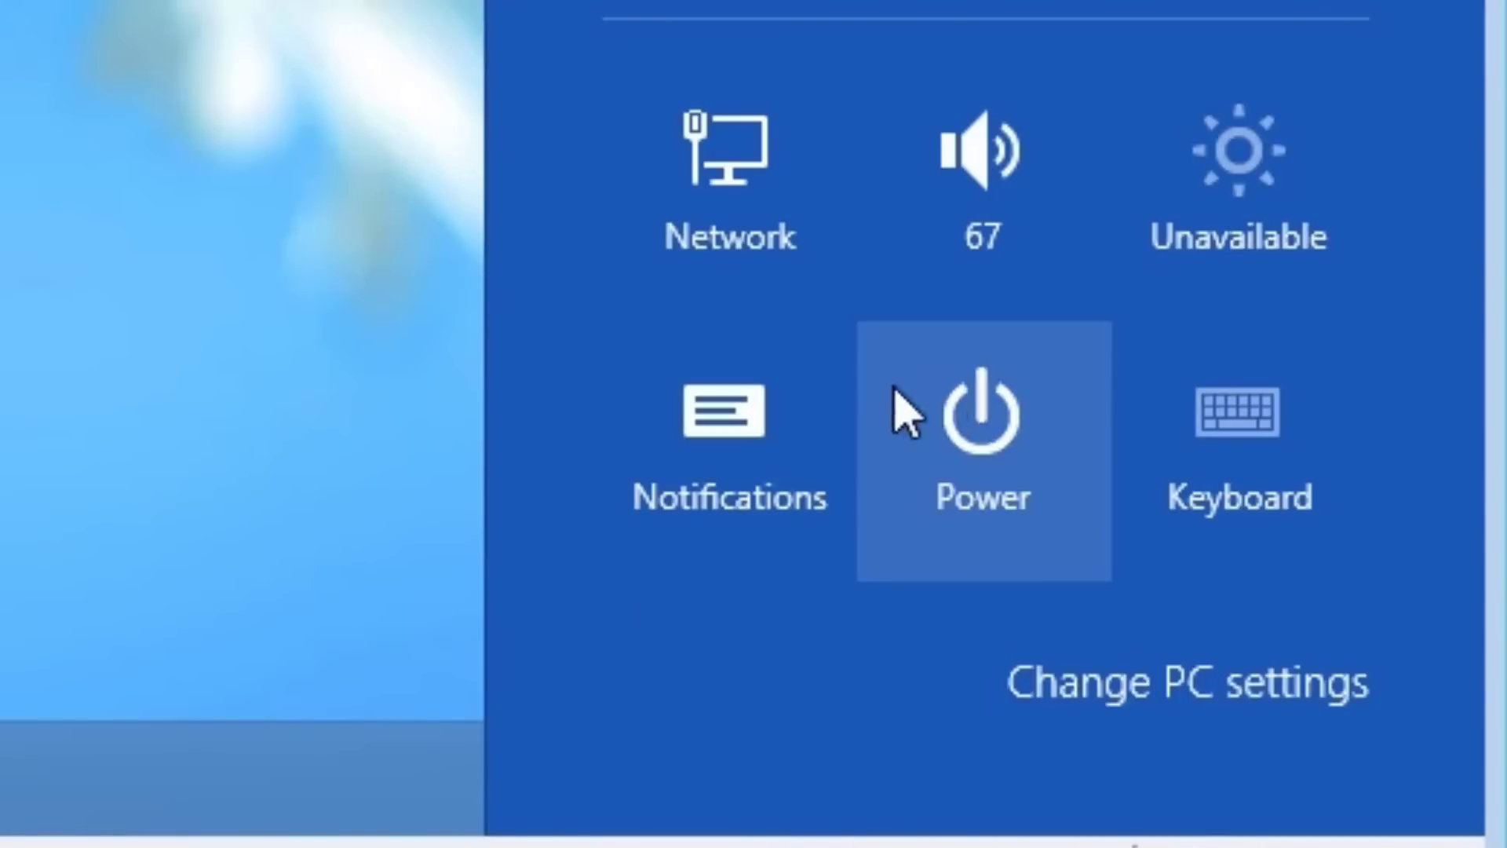
pyautogui.click(982, 424)
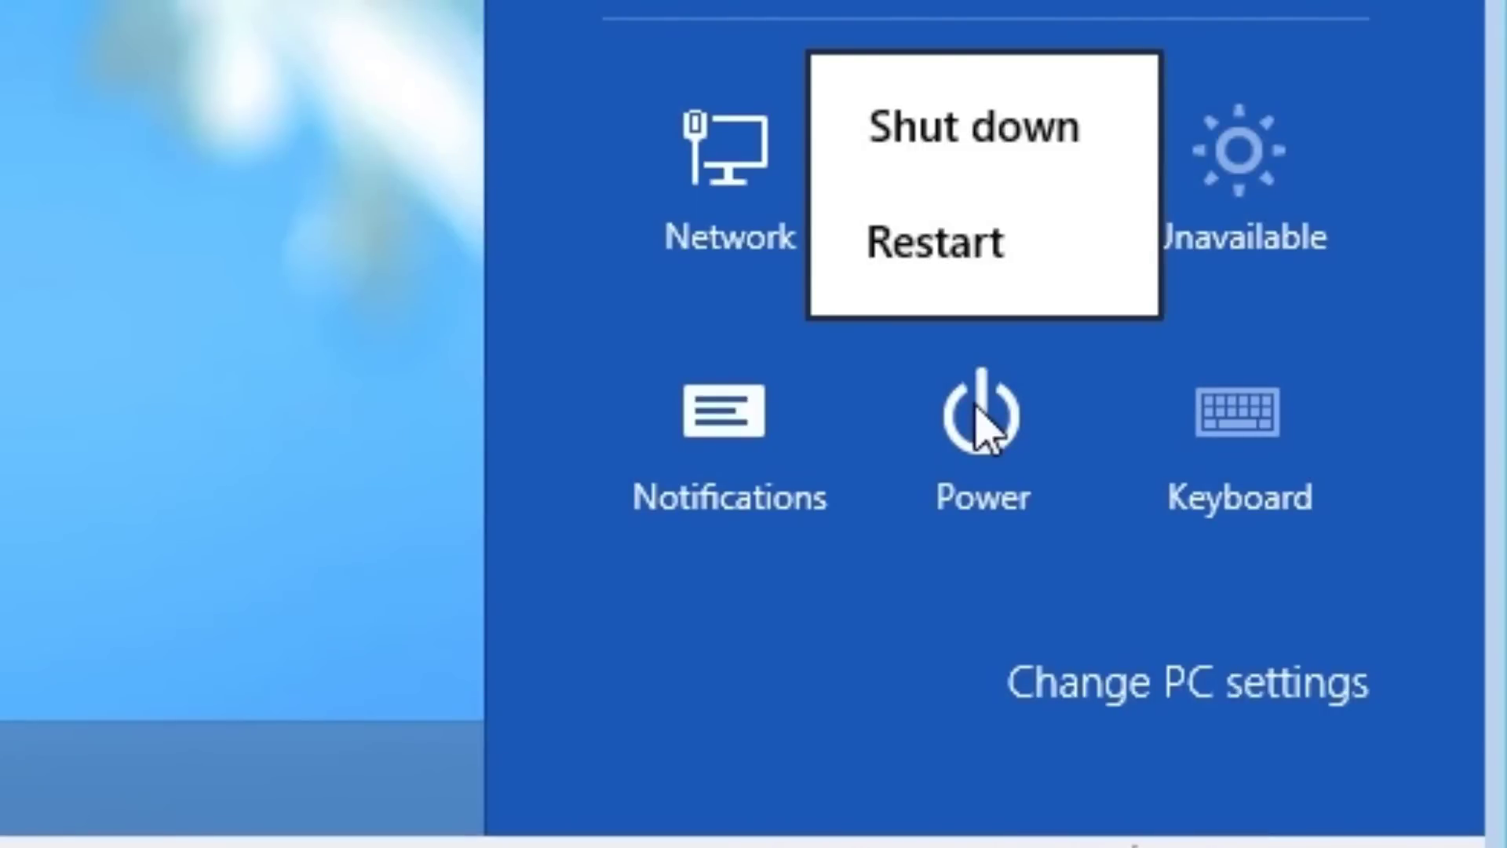
pyautogui.click(175, 275)
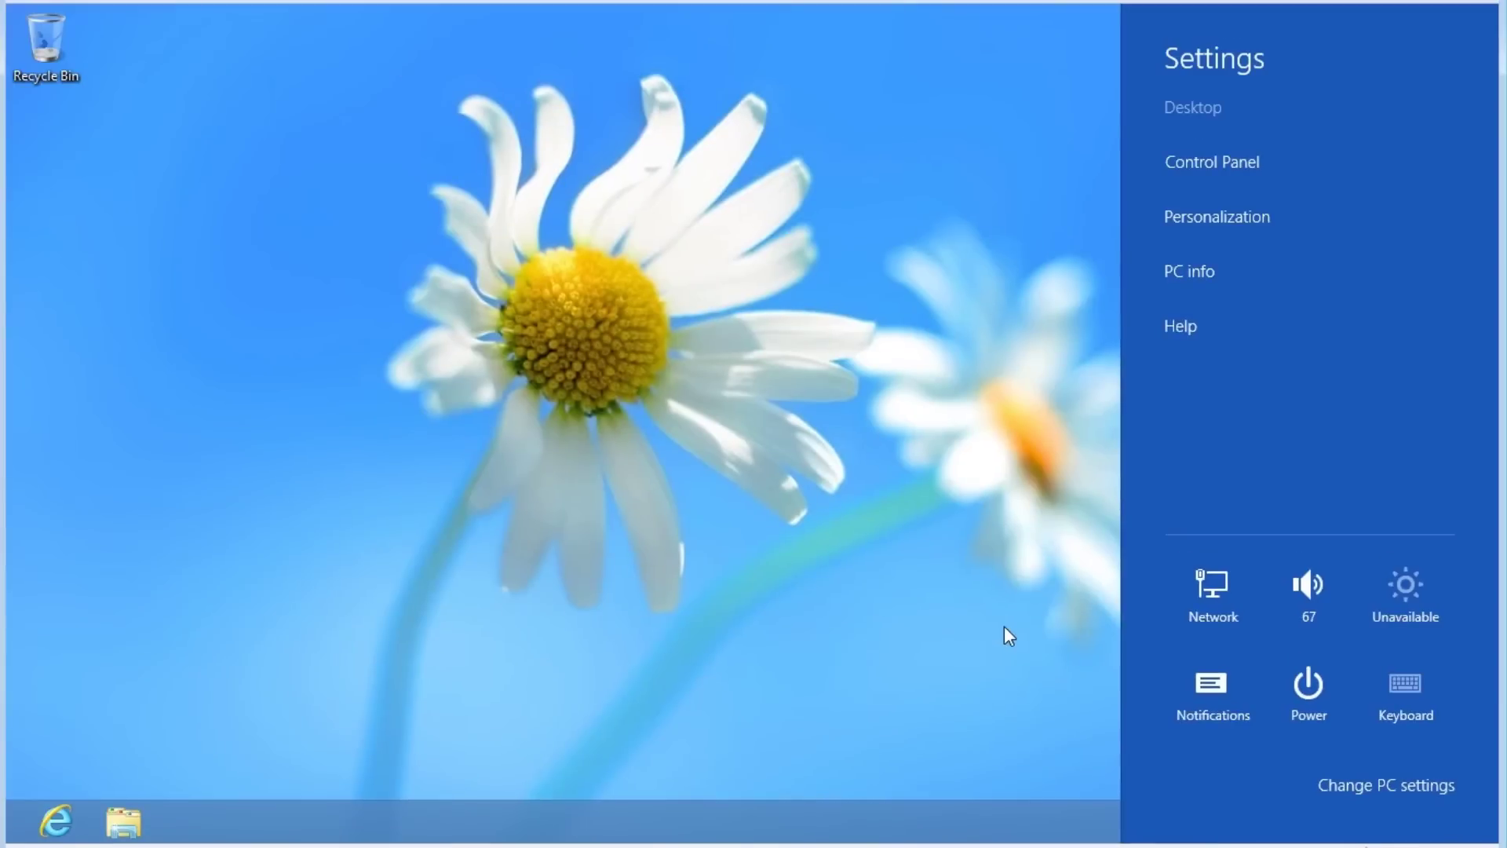